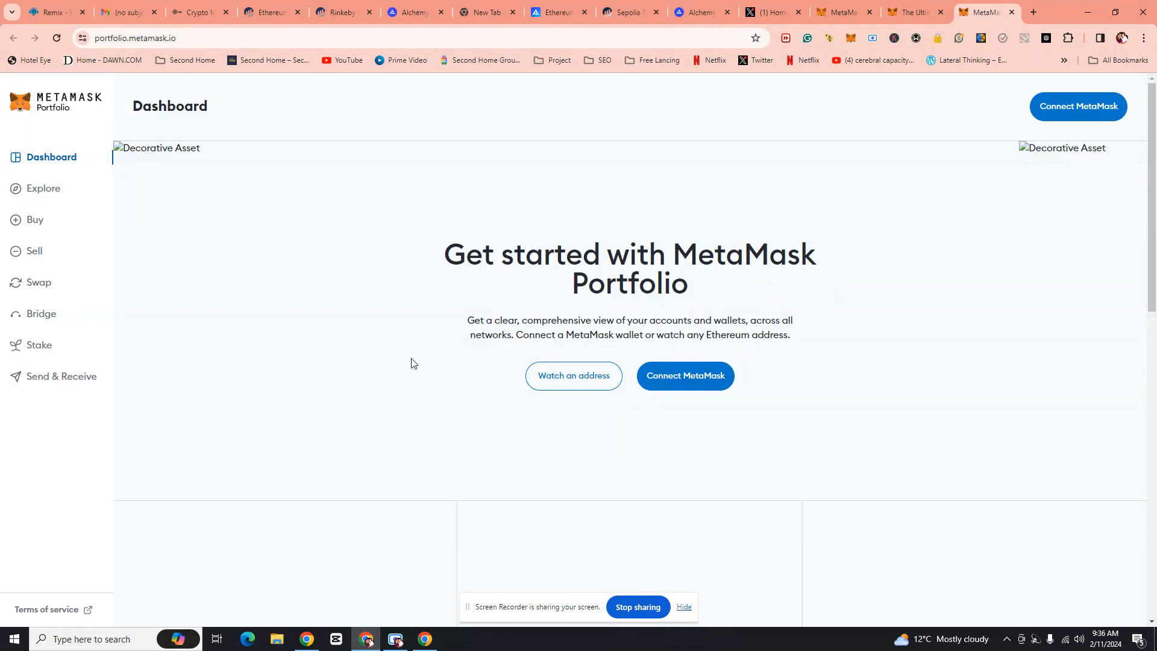
Step: Review the MetaMask Portfolio, MetaMask unlock, Sepolia Etherscan and New Tab tabs in turn
left_click(918, 6)
left_click(839, 11)
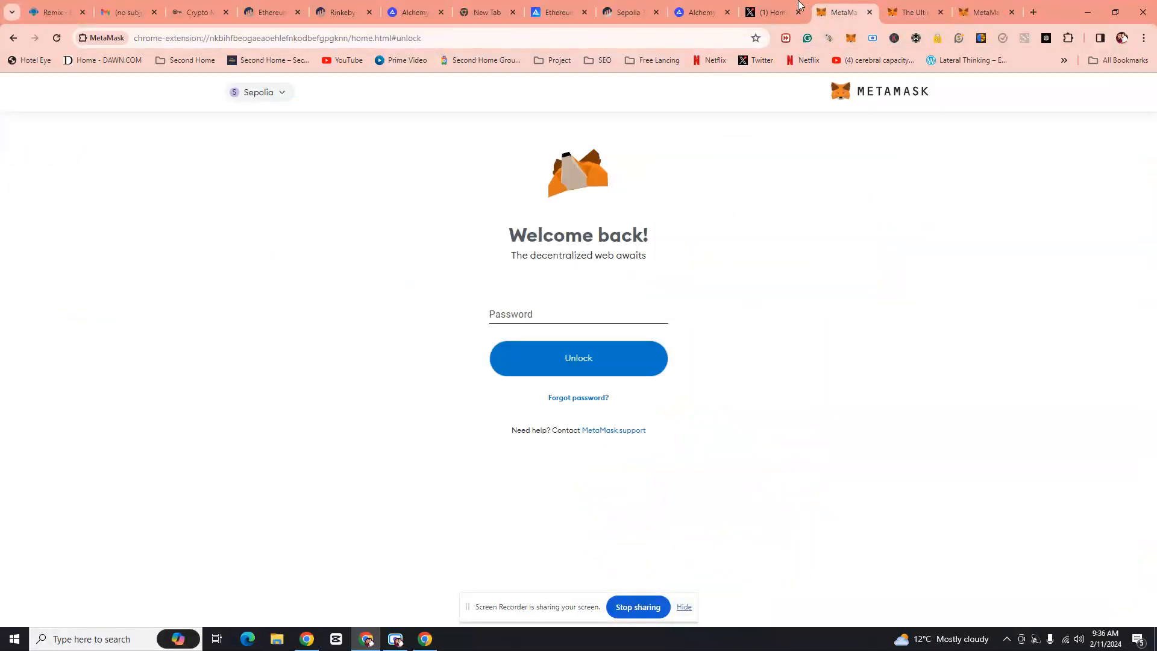
left_click(639, 13)
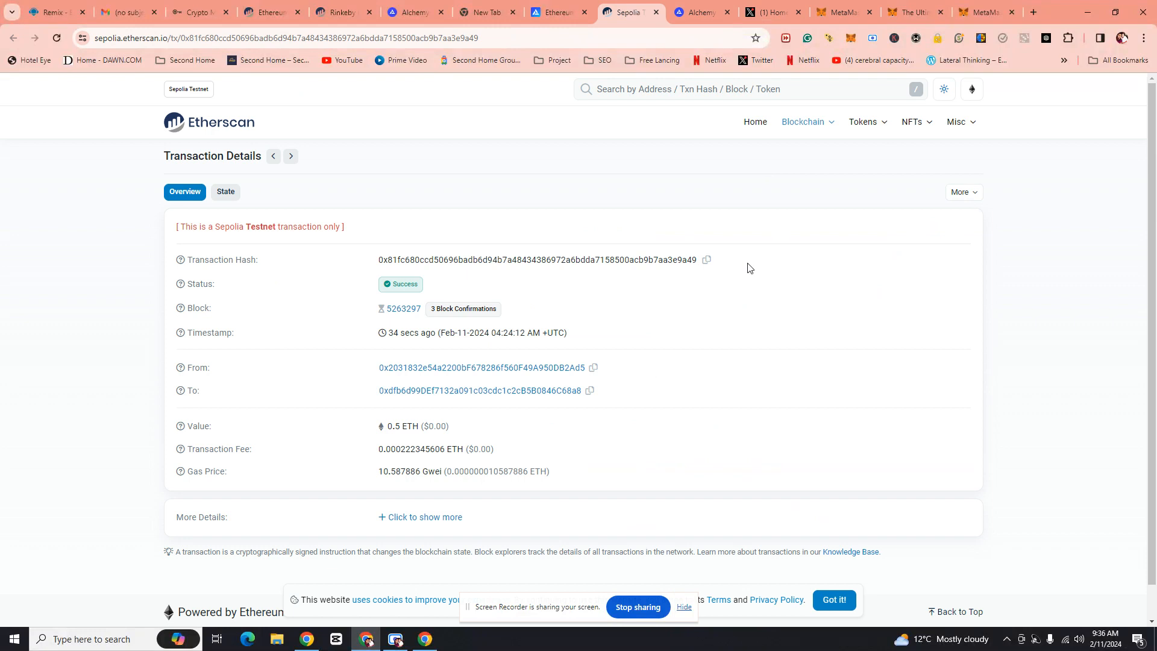
left_click(496, 9)
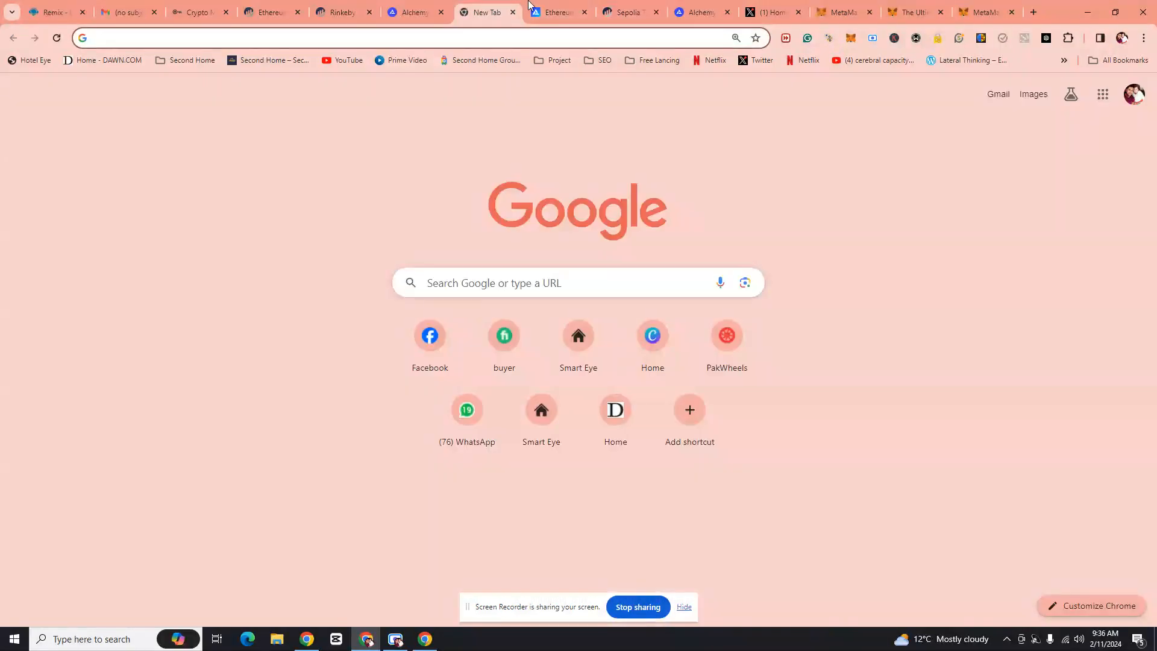
left_click(530, 8)
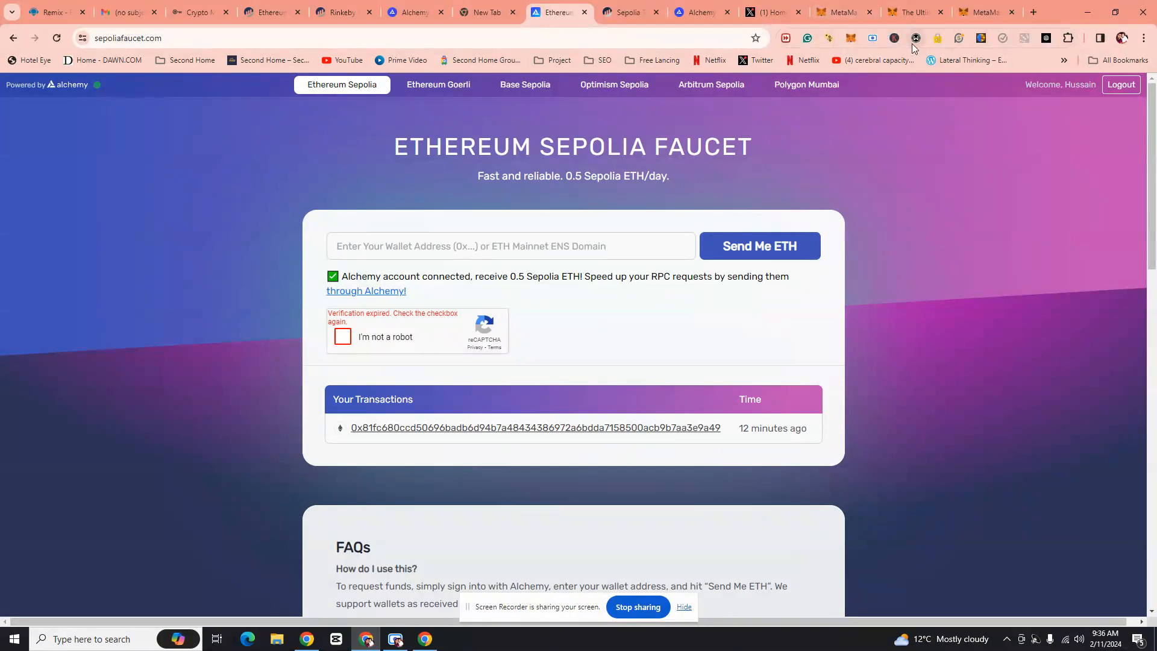
Step: Unlock MetaMask with the wallet password and highlight the 0.5 SepoliaETH balance
left_click(850, 39)
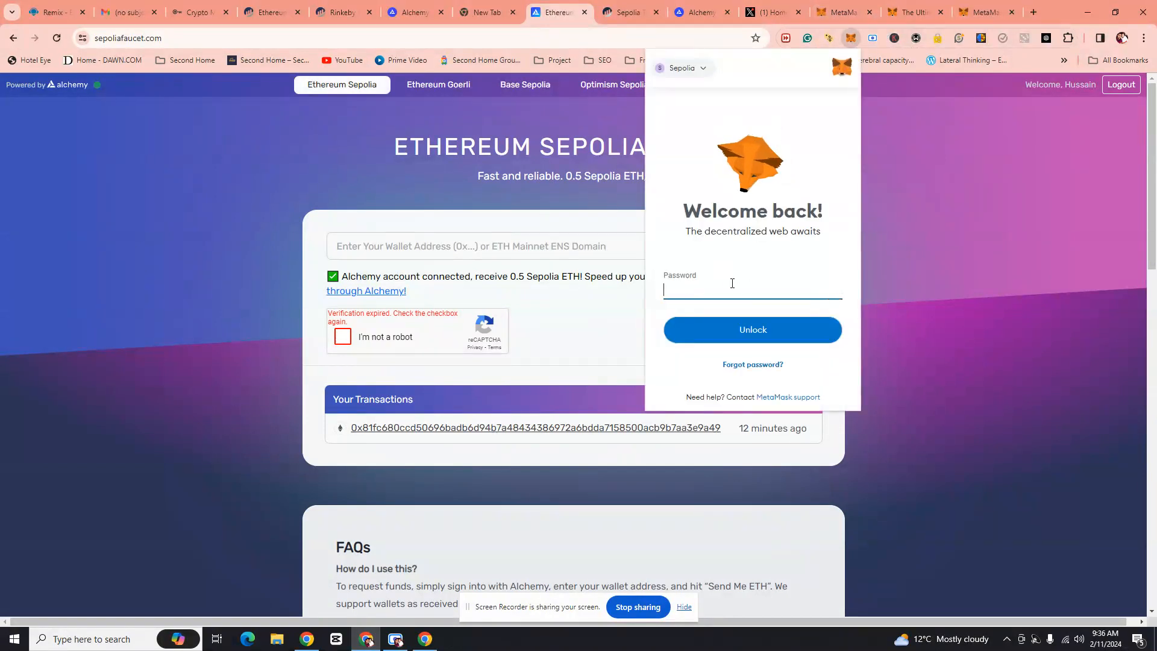
type("********")
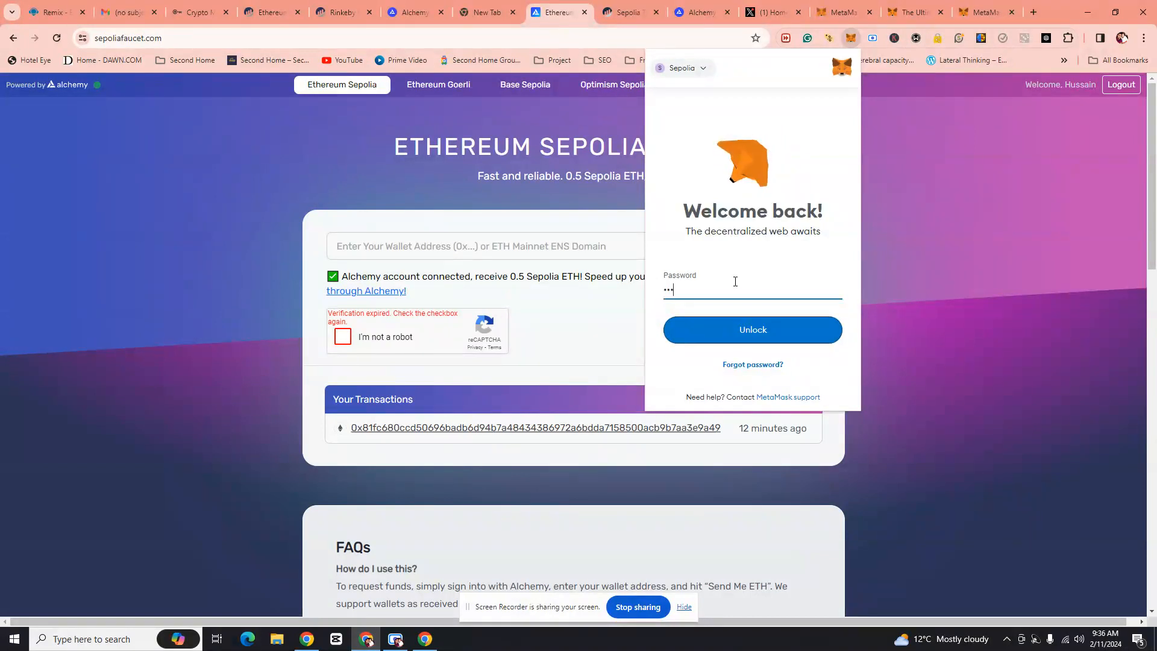
type("*****")
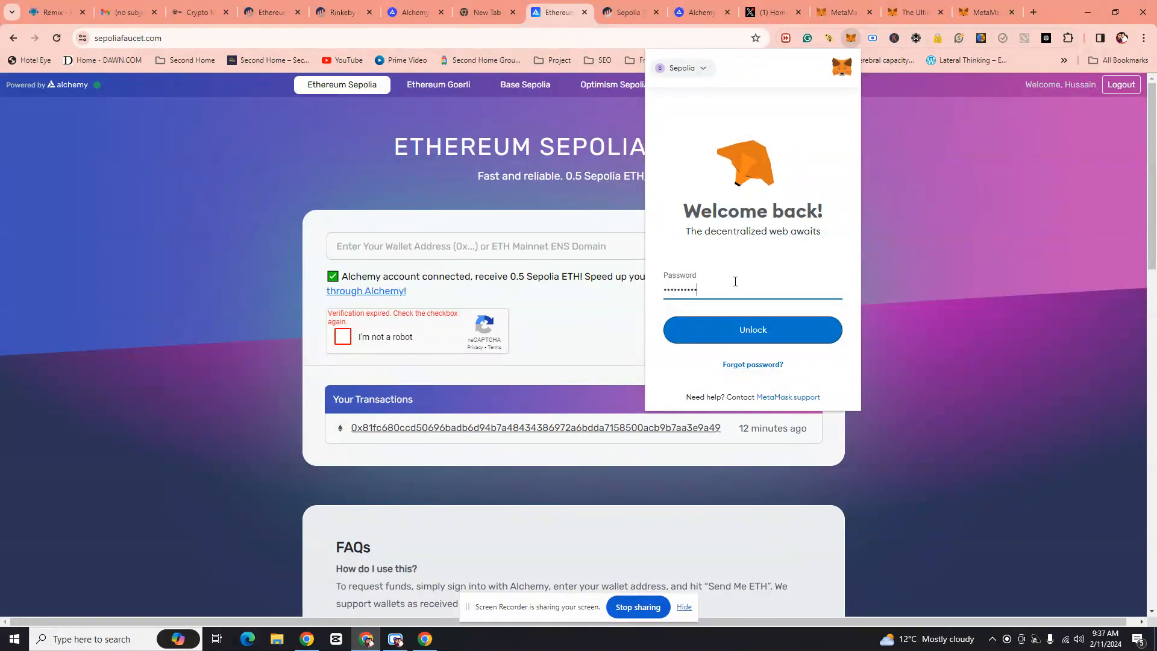
key("Return")
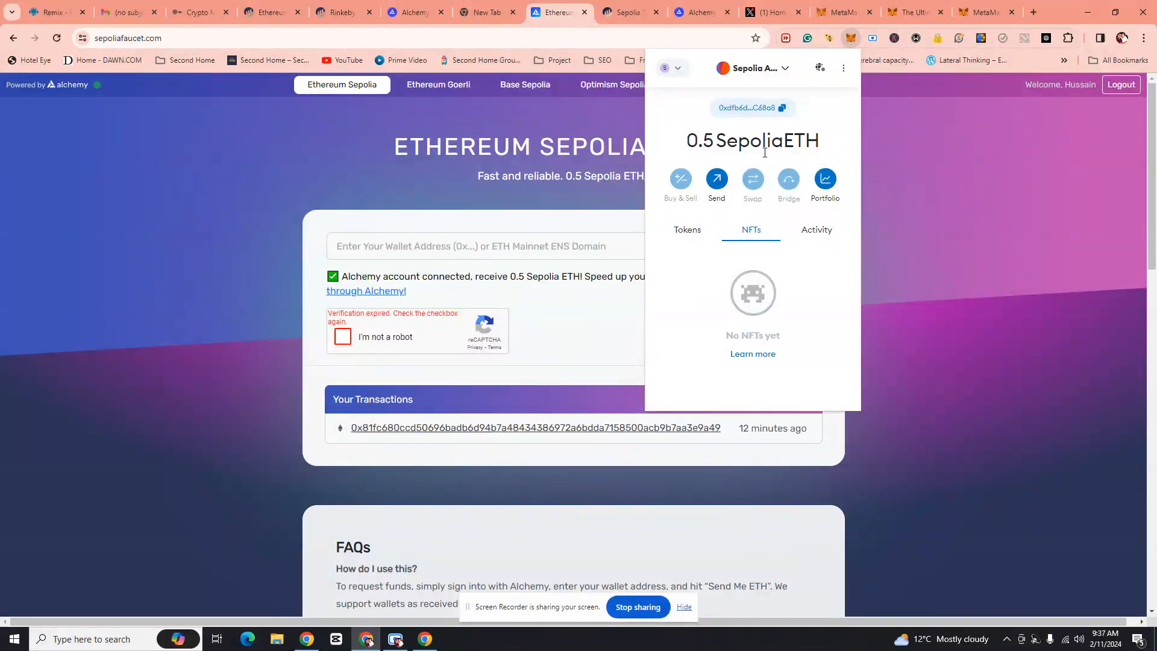
left_click_drag(689, 147, 822, 147)
left_click(827, 152)
left_click(59, 12)
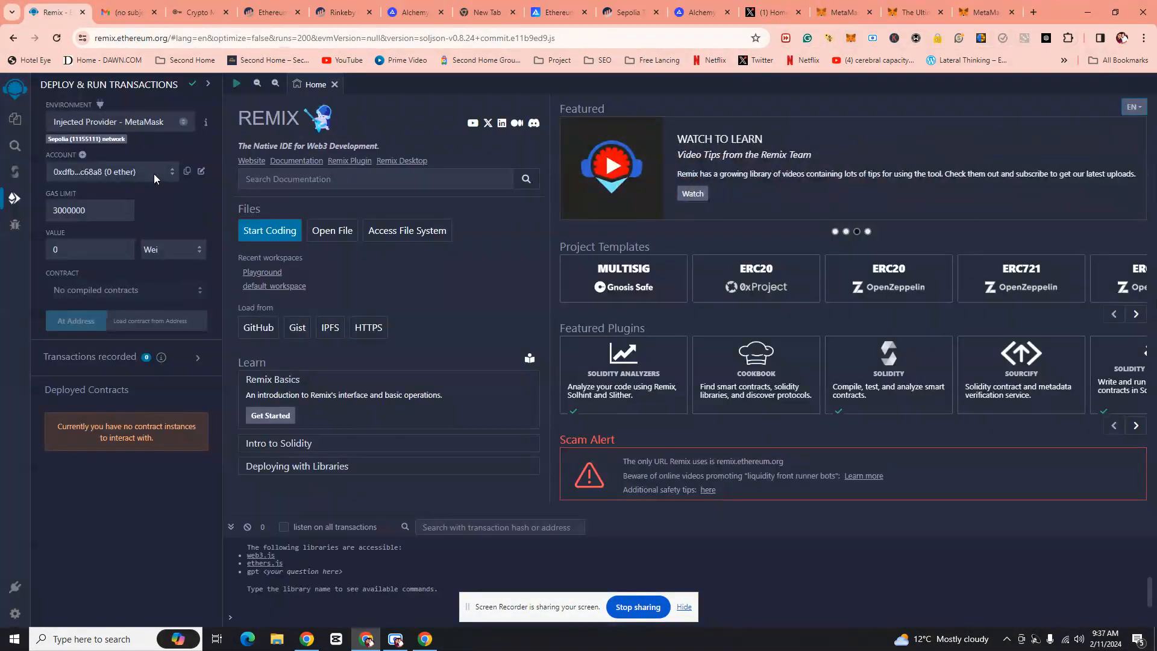
Step: Glance at the Remix account list, then reload the Remix IDE page
left_click(154, 174)
left_click(153, 175)
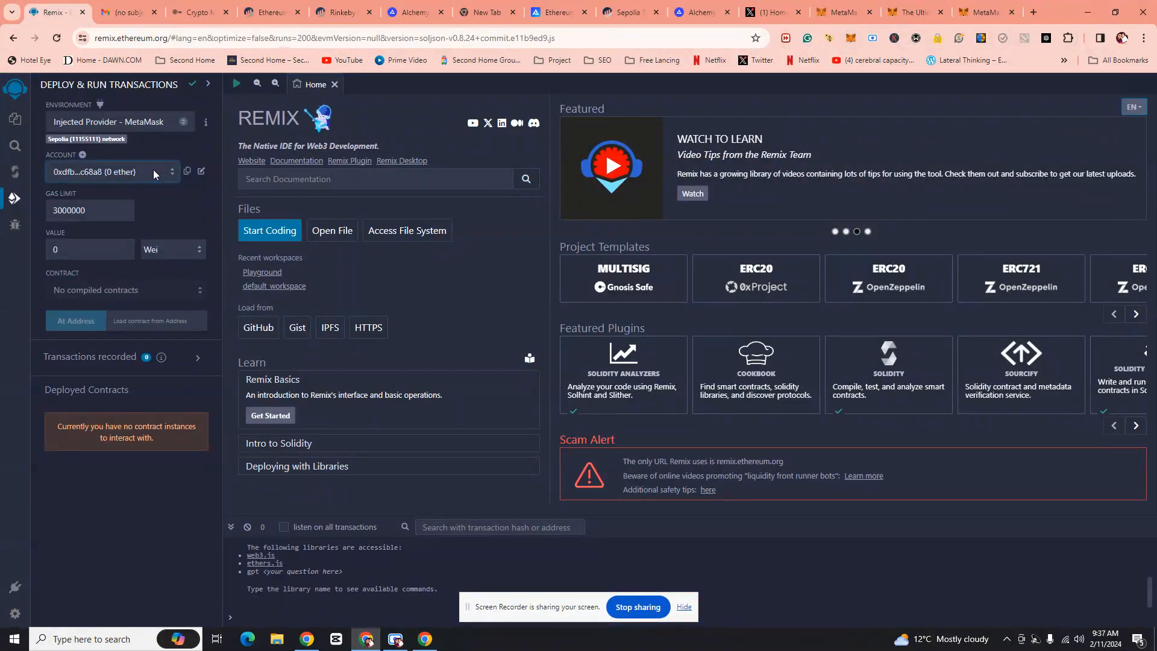
left_click(56, 38)
left_click(627, 114)
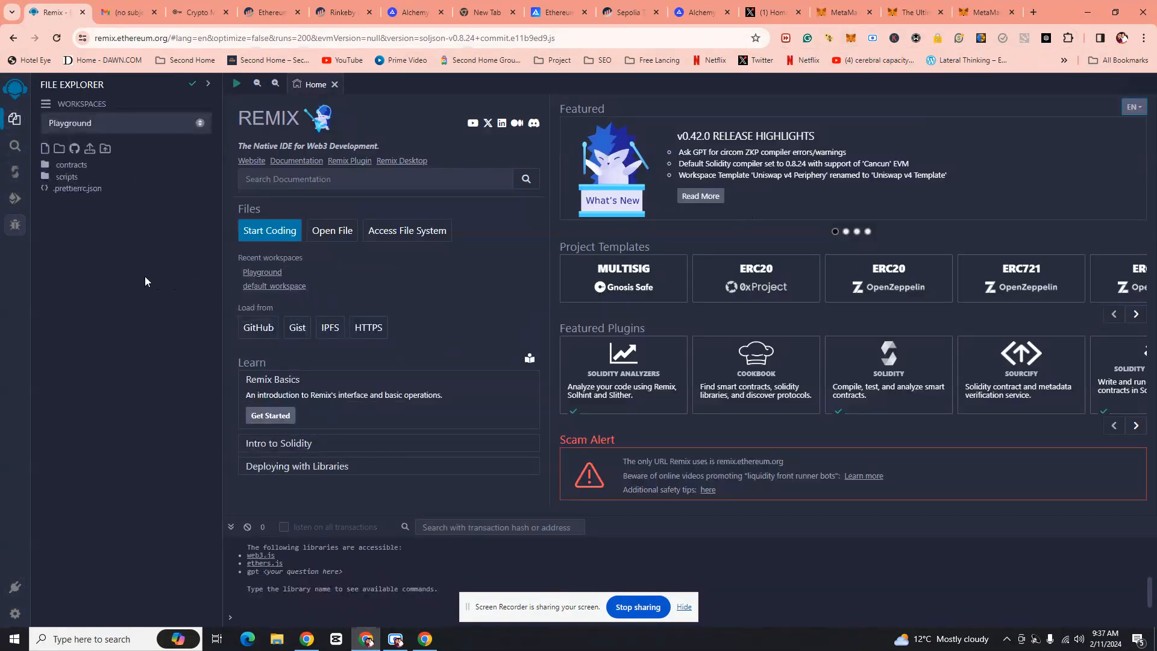
Step: Set the Deploy & Run environment to Injected Provider - MetaMask and check the 0.5 SepoliaETH account
left_click(14, 198)
left_click(138, 172)
left_click(139, 122)
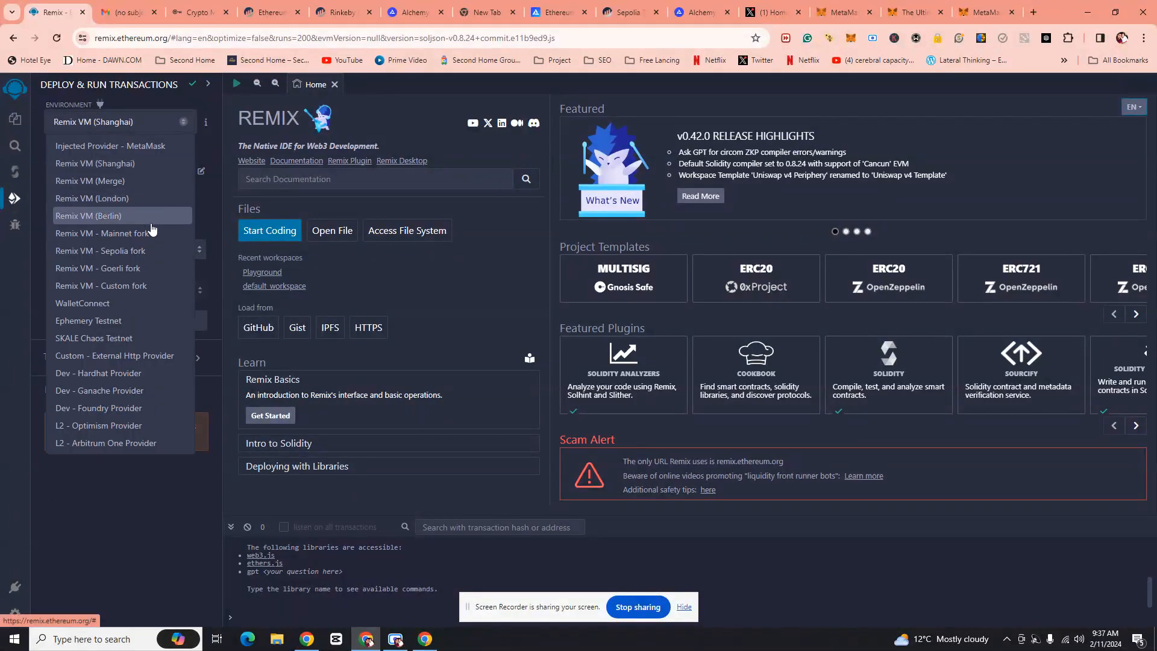
left_click(139, 160)
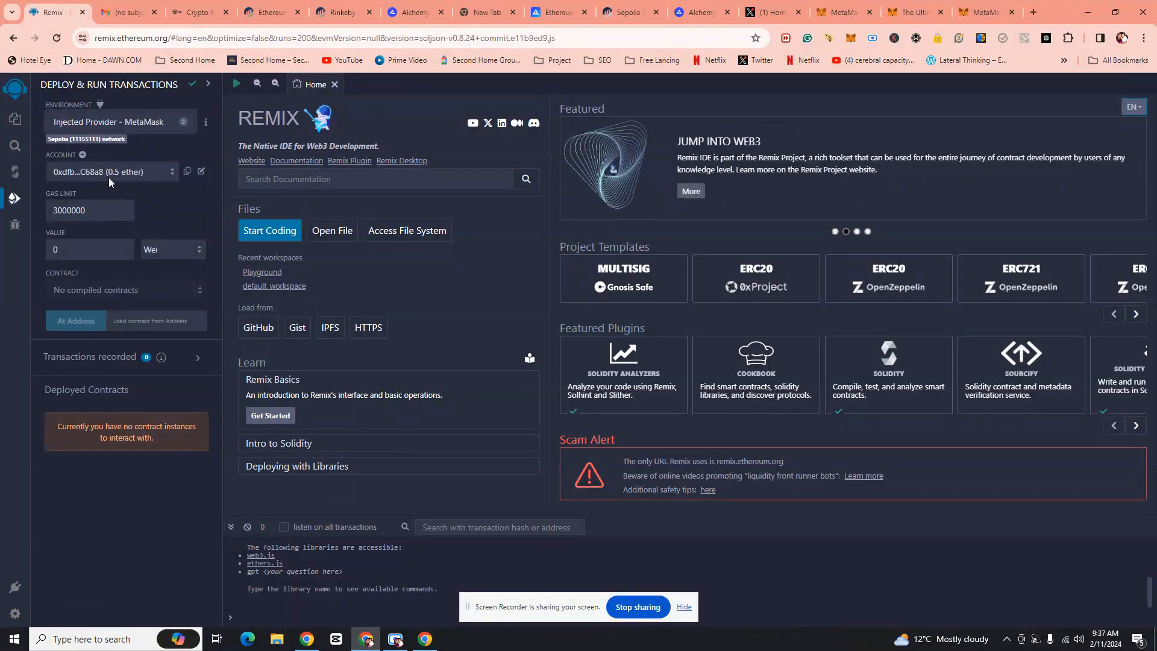
left_click(850, 38)
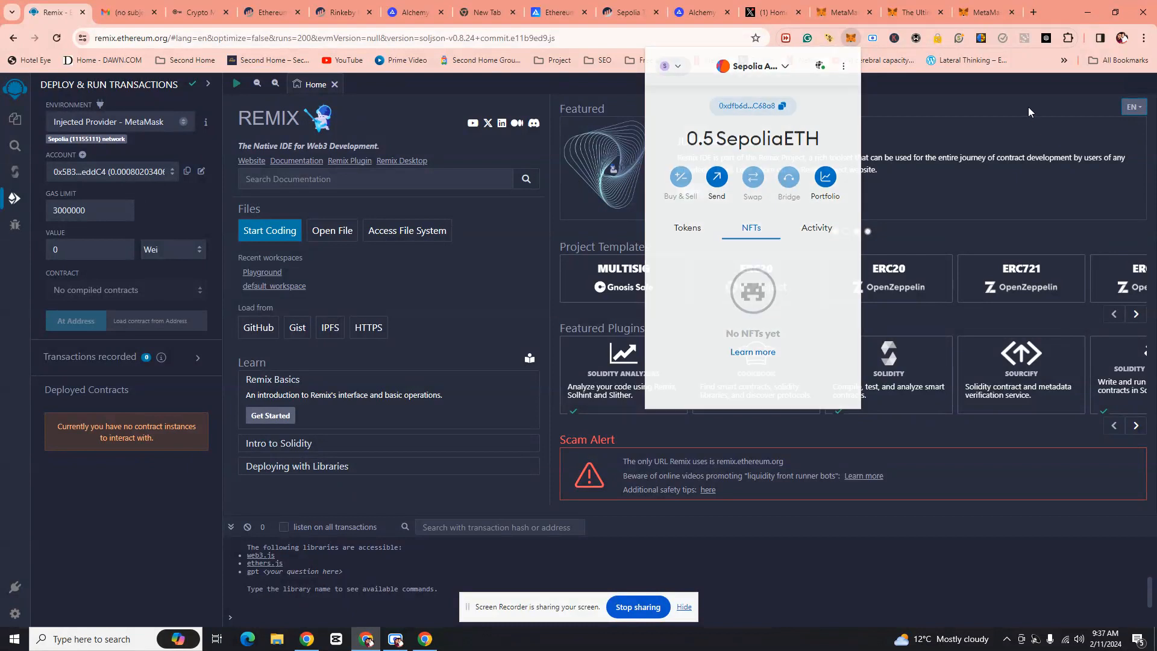
left_click(1021, 110)
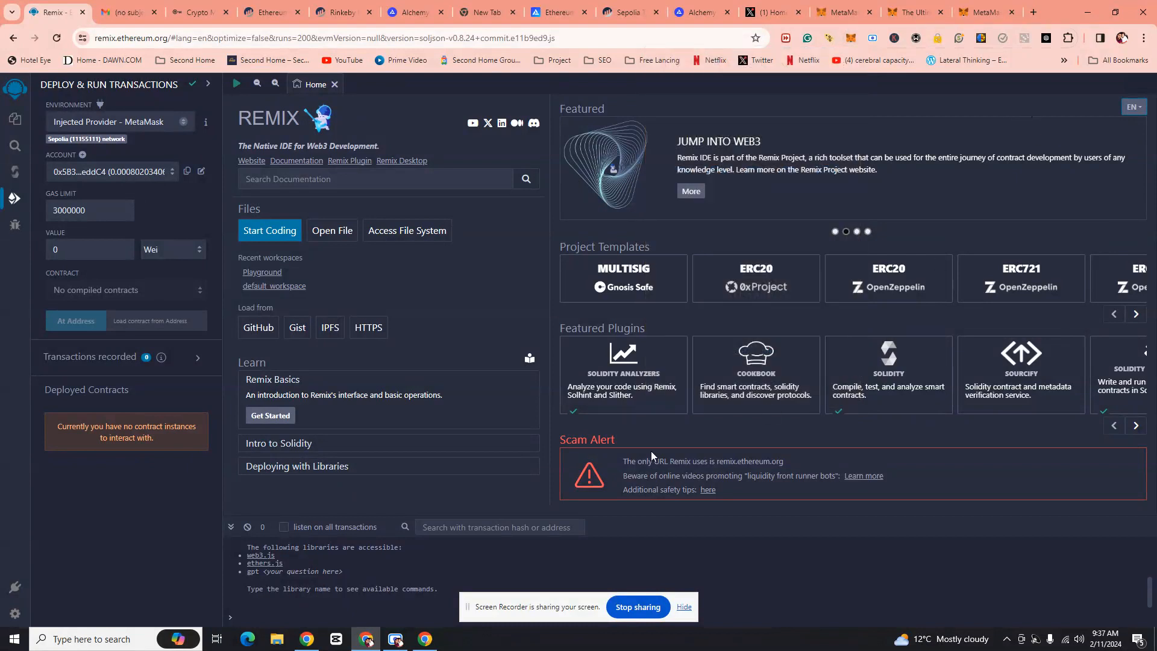
Step: In the other Chrome window, search Google for 'metamask extension'
left_click(434, 644)
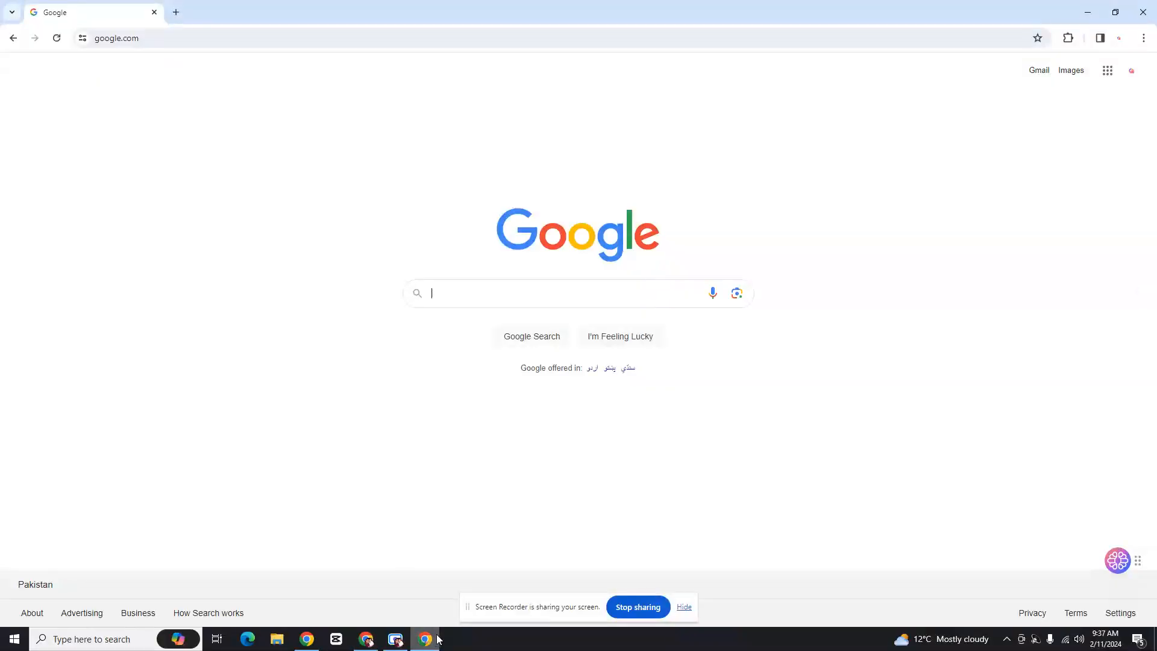
left_click(636, 289)
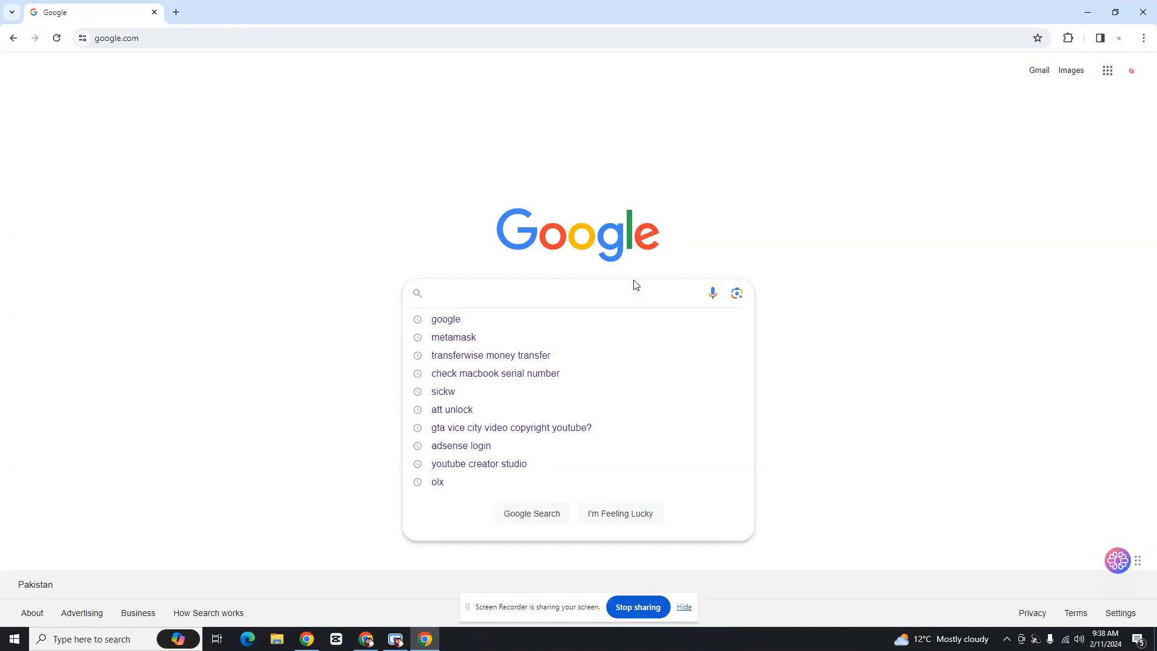
type("metmask")
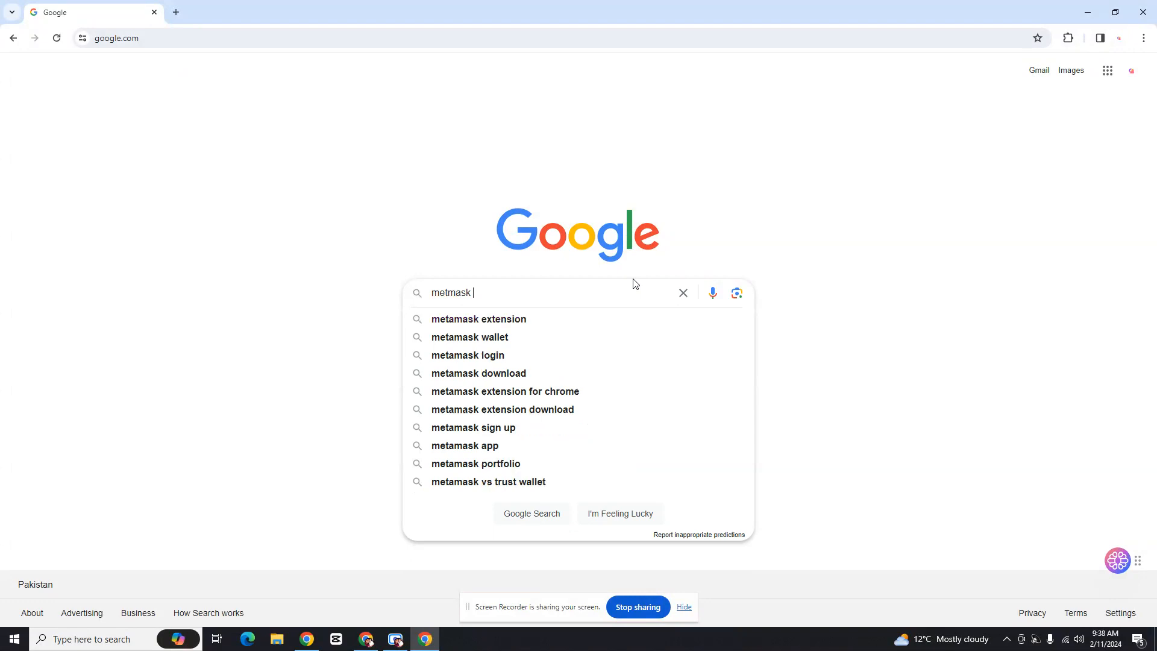
key("Down")
key("Return")
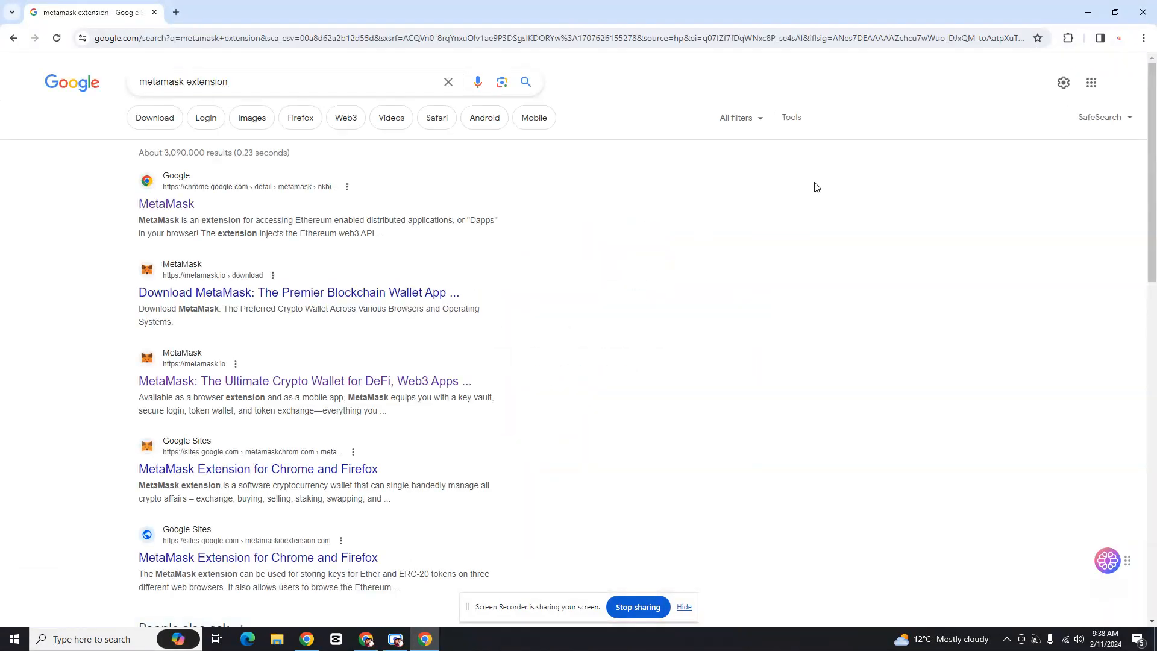
Step: Add the MetaMask extension to Chrome from its Web Store listing and check the install progress
left_click(175, 209)
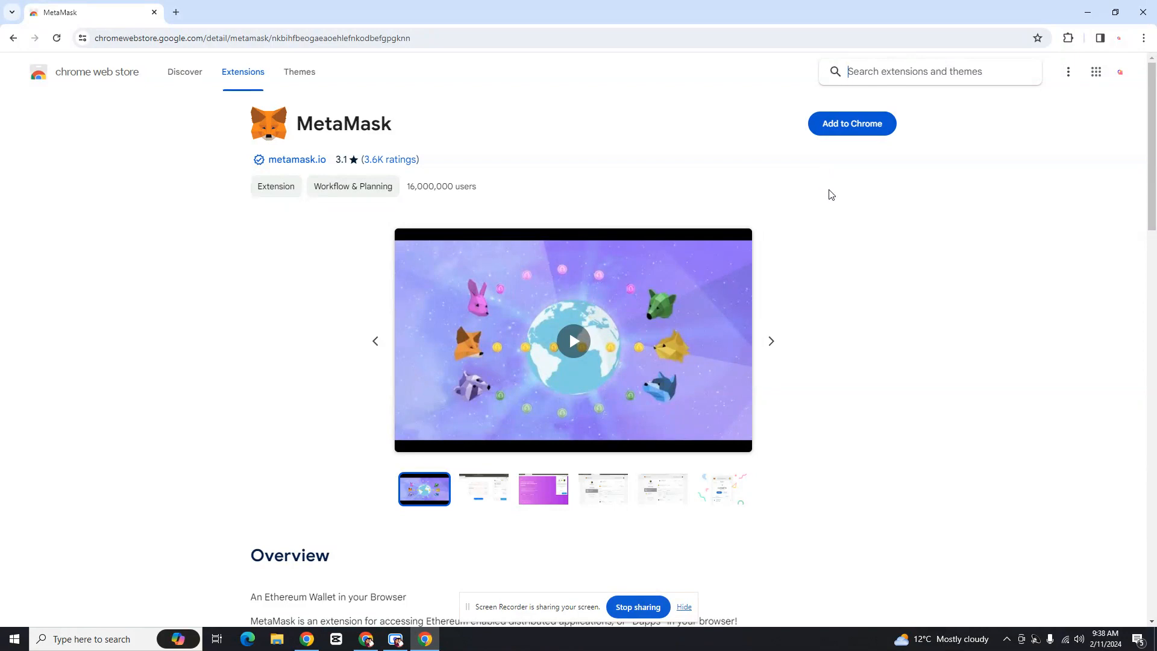
left_click(889, 119)
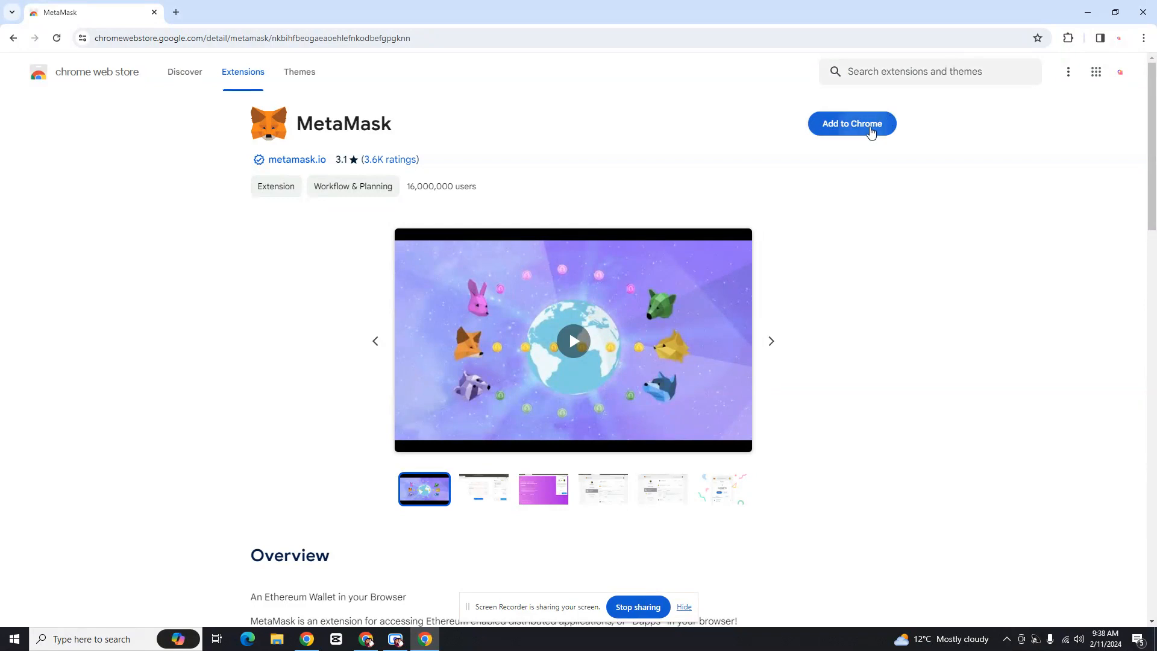
left_click(632, 181)
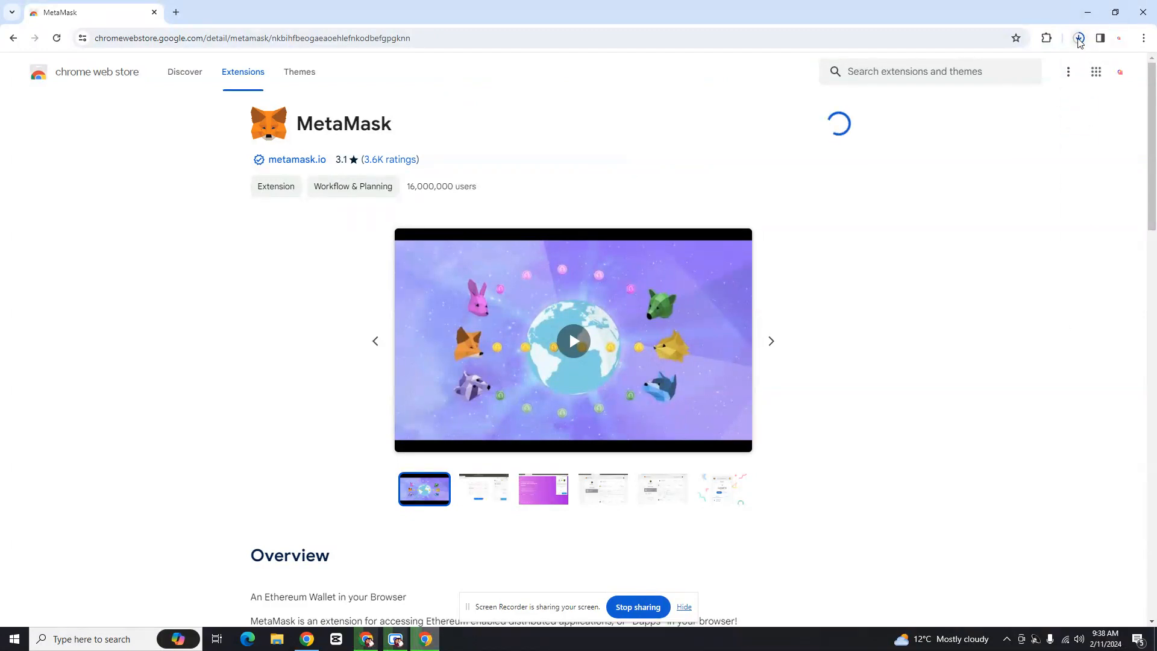
left_click(1076, 39)
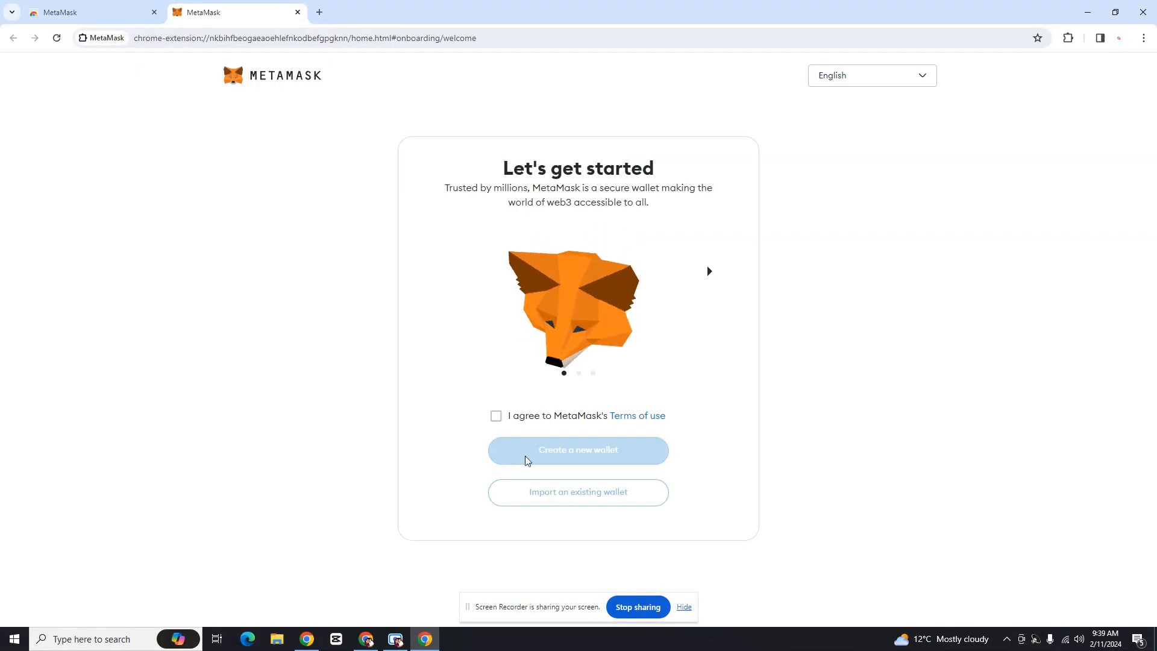
Step: Accept the terms of use, choose Create a new wallet, and agree to share anonymous usage data
left_click(521, 419)
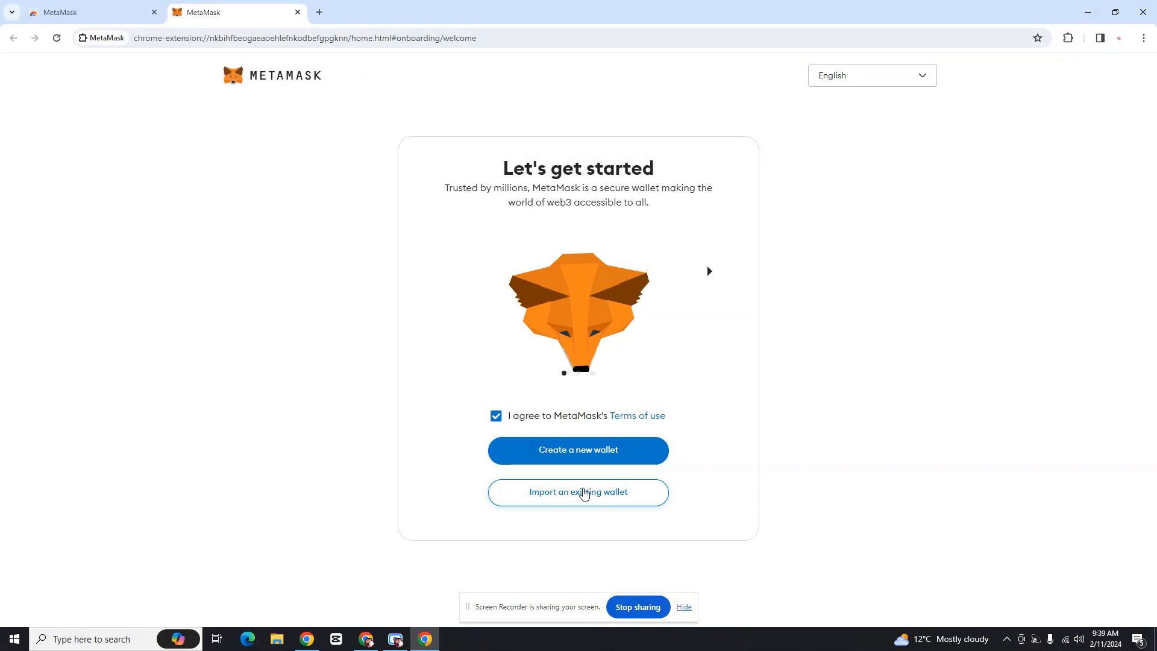
left_click(591, 492)
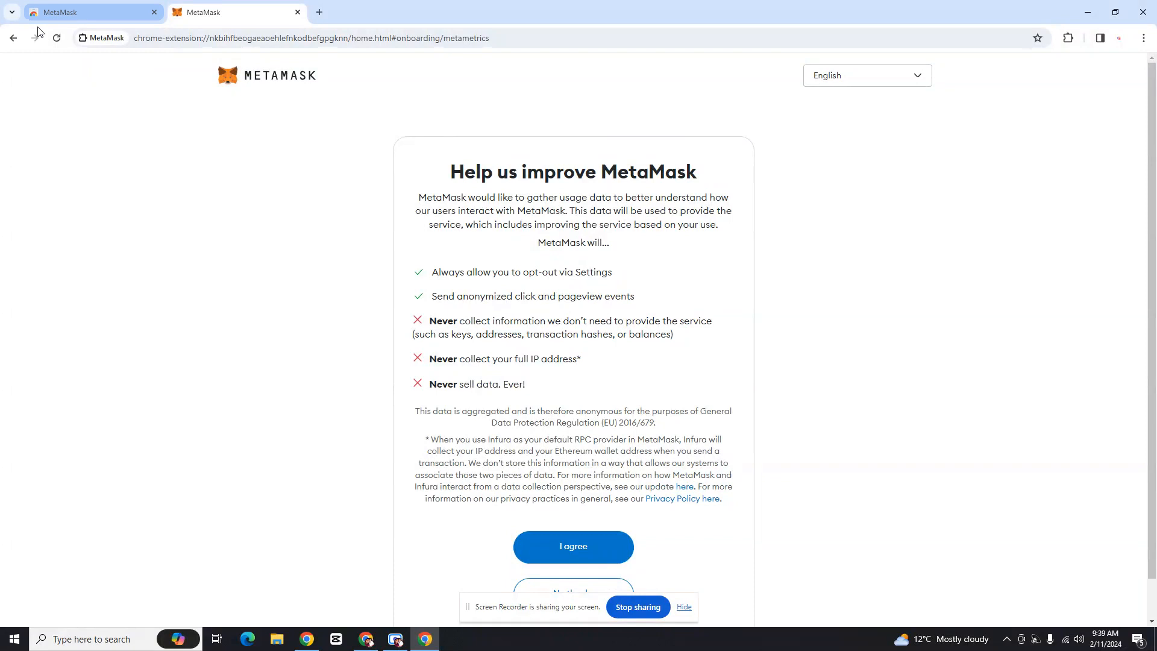
left_click(13, 38)
left_click(497, 415)
left_click(543, 451)
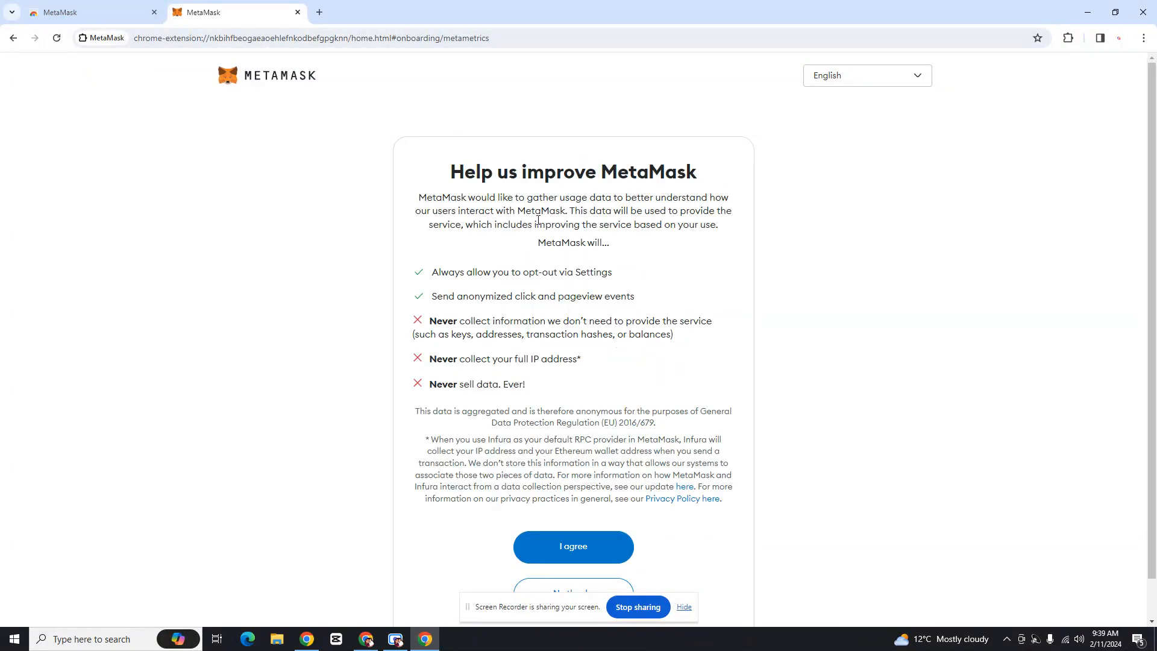
scroll(505, 313, "down", 1)
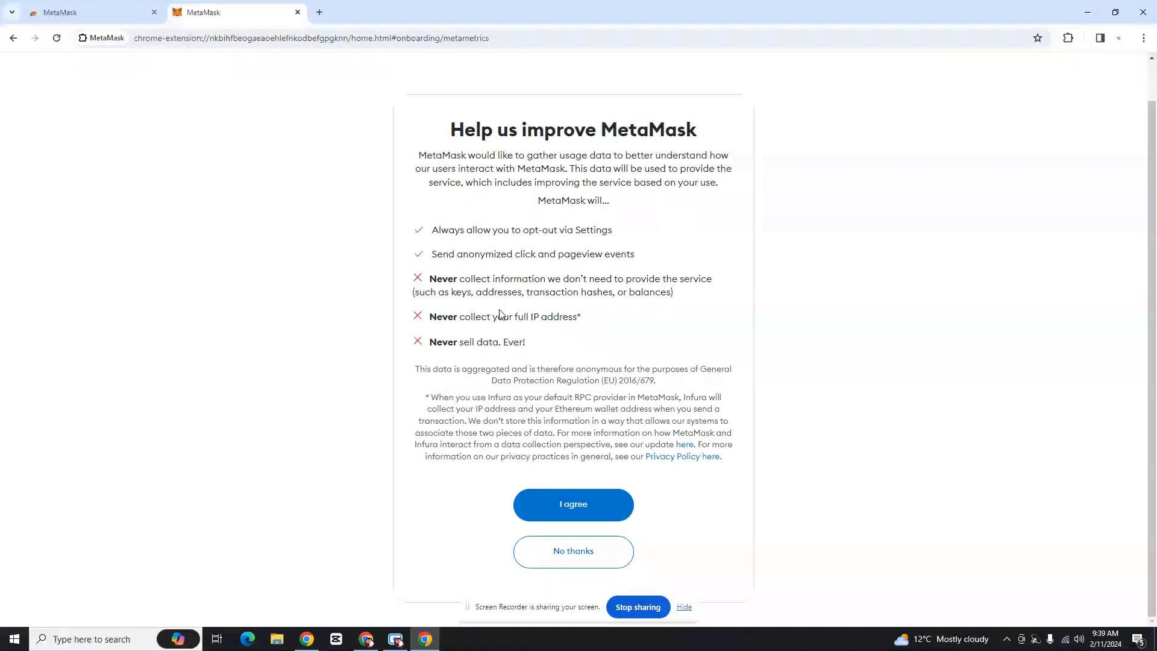
left_click(582, 508)
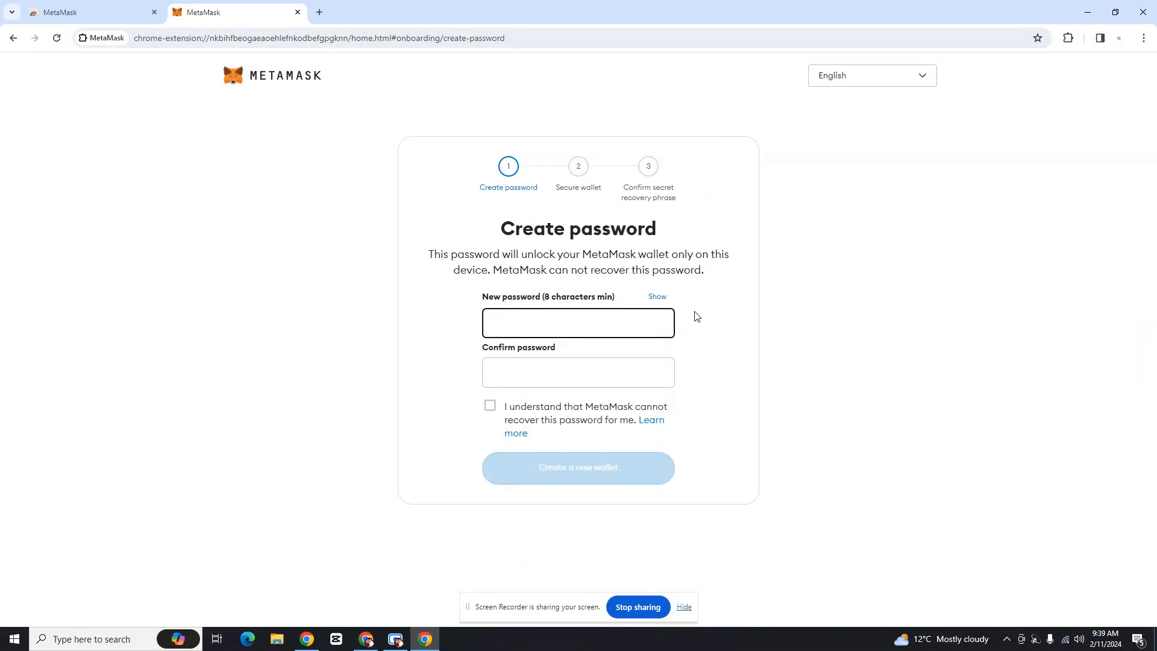
Step: Enter and confirm the new wallet password, acknowledge the warning, and choose Secure my wallet
type("••••••")
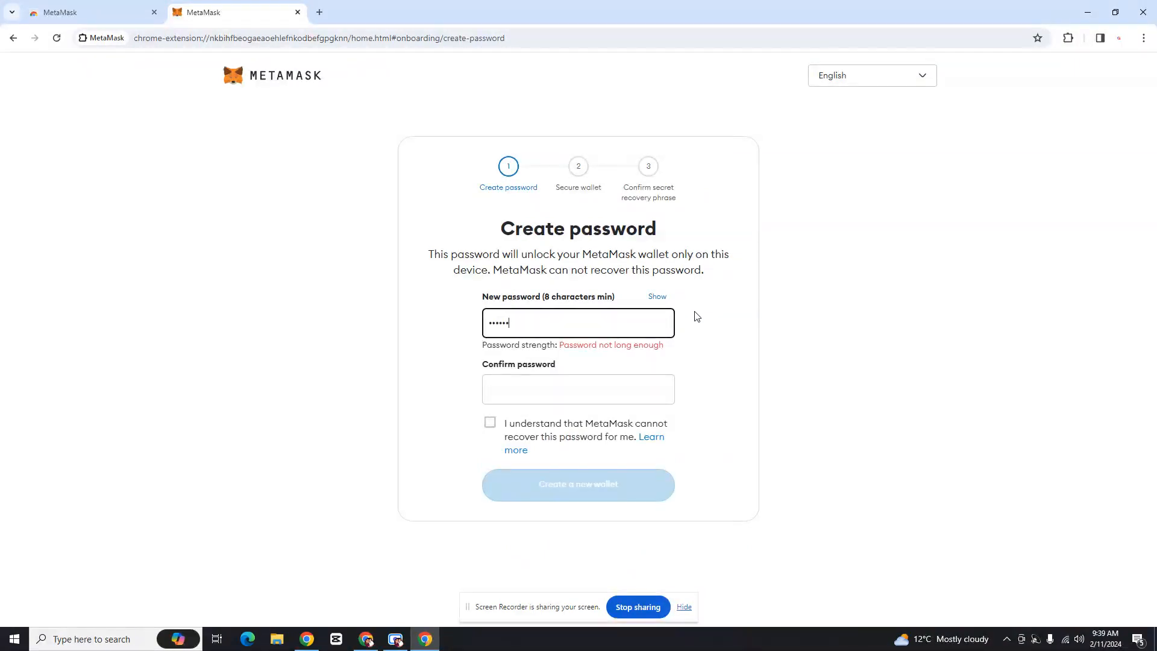
type("•••••")
key("Tab")
type("••••••••")
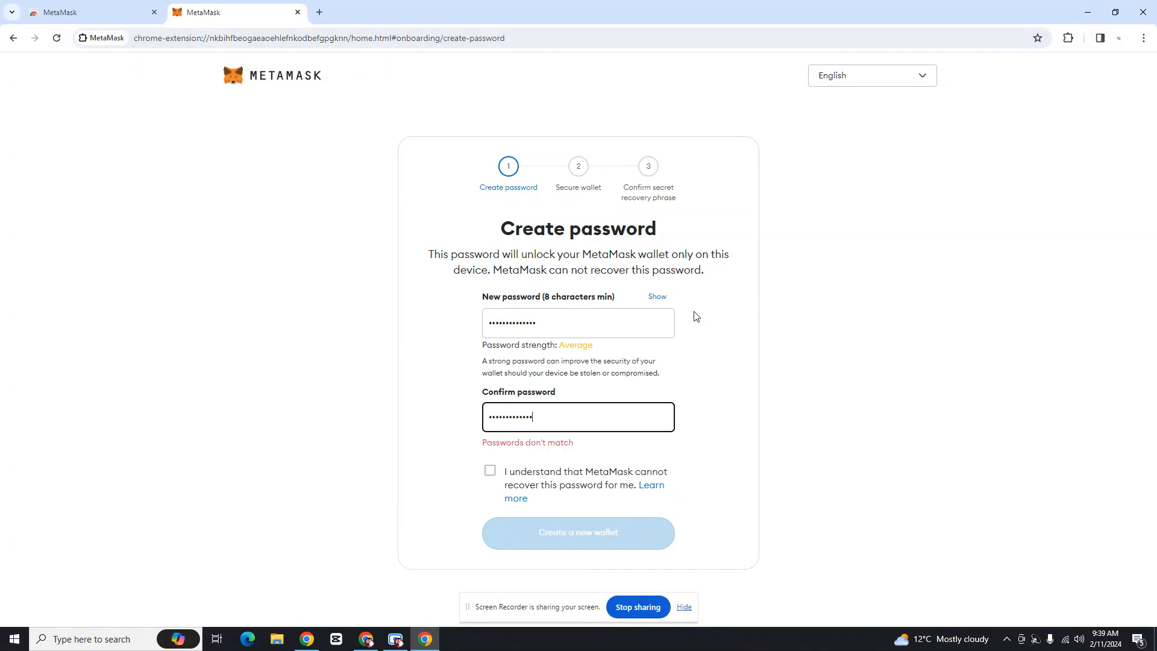
type("1")
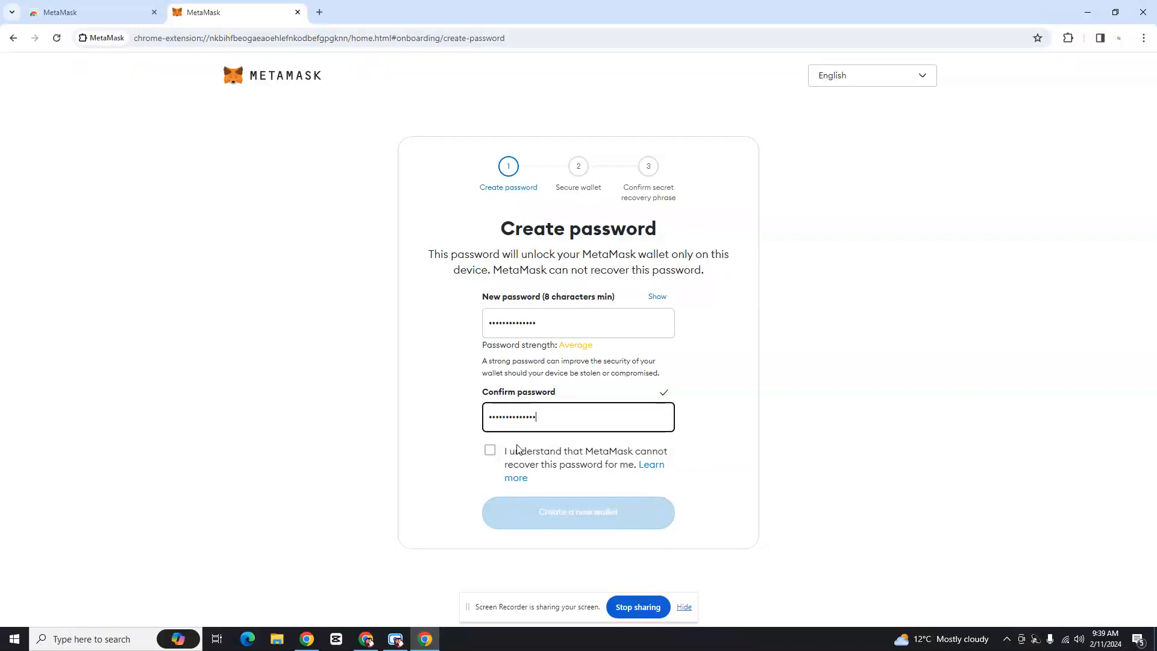
left_click(490, 450)
left_click(541, 505)
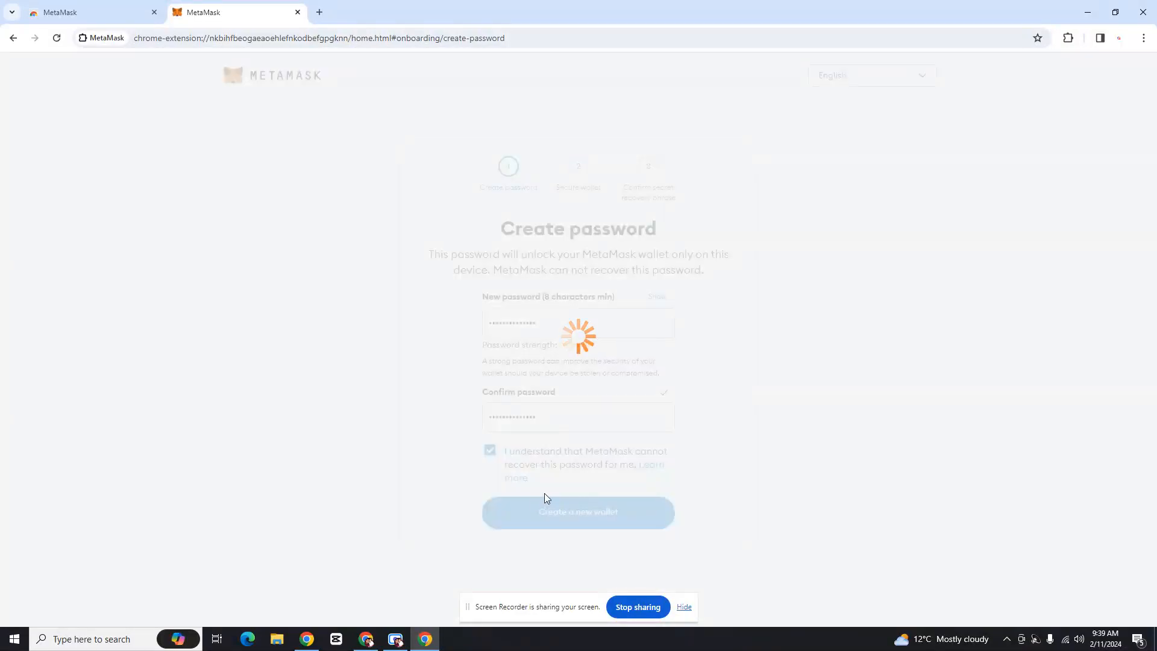
scroll(578, 450, "down", 3)
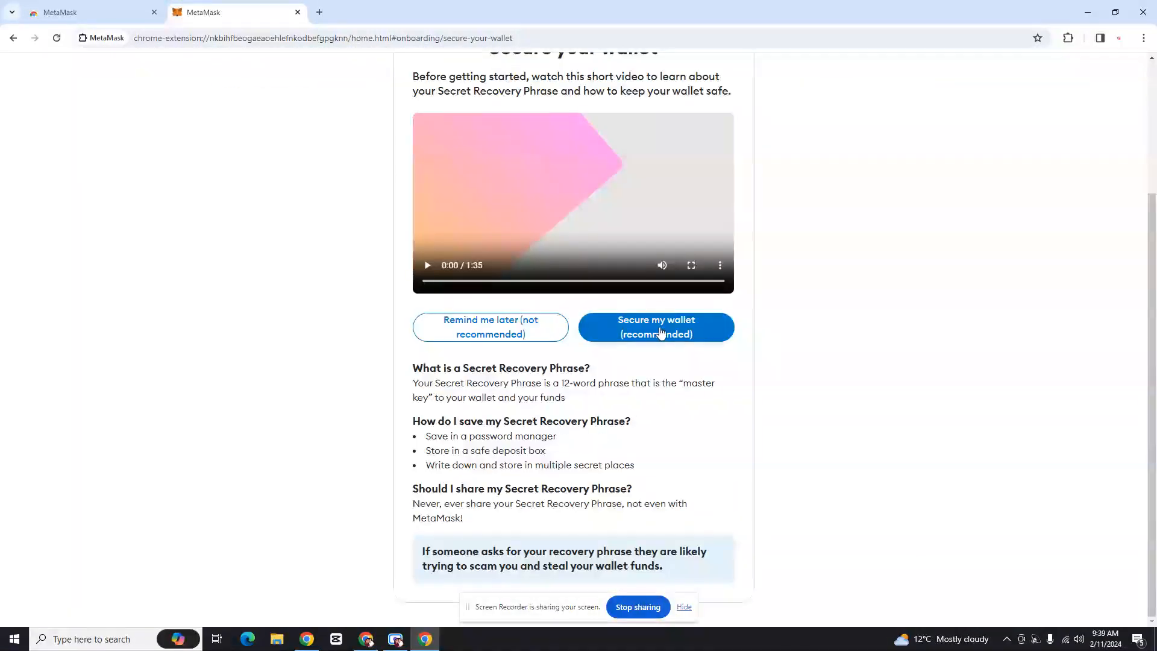
left_click(633, 324)
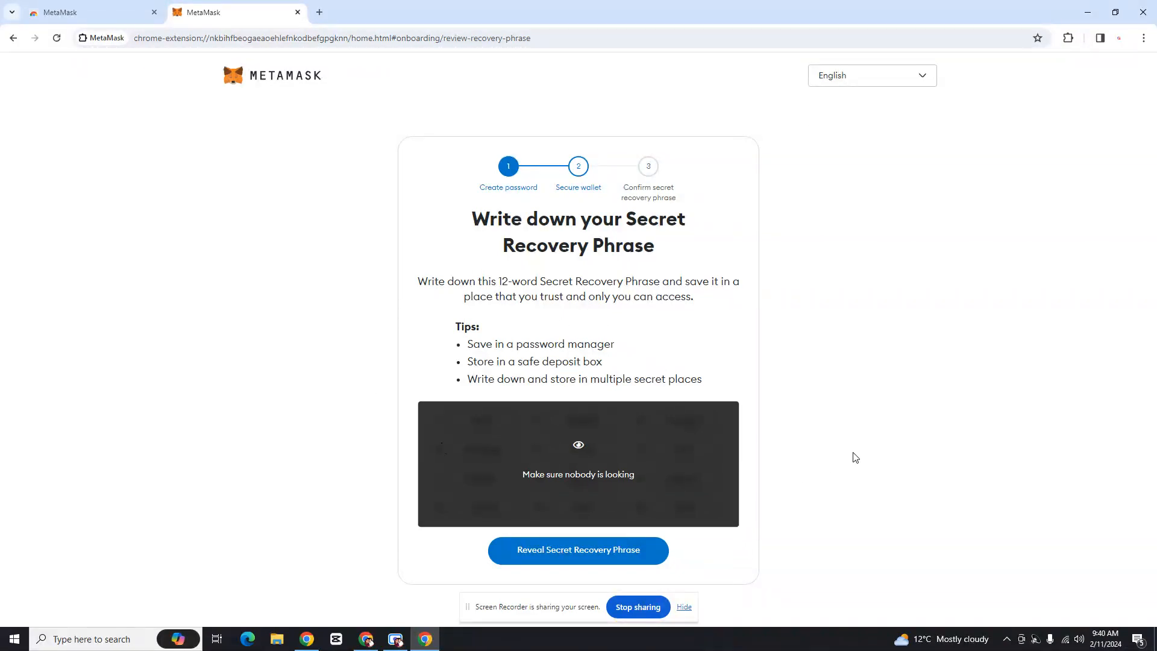
Step: Reveal the 12-word recovery phrase, copy it to the clipboard, and continue to confirmation
left_click(613, 565)
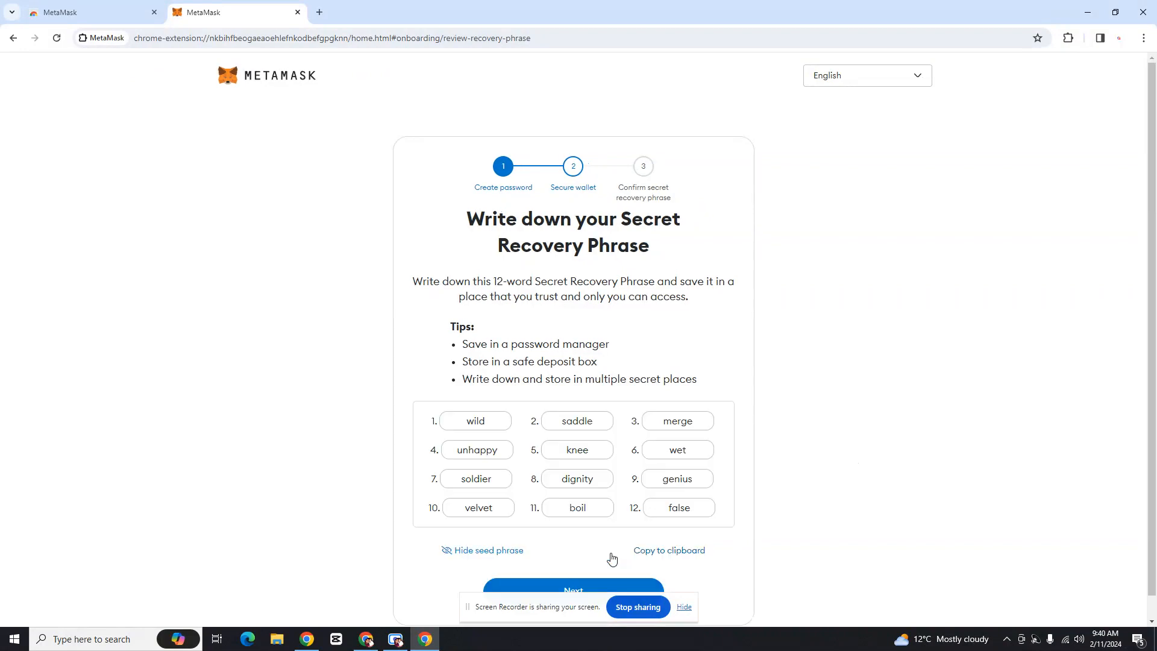
scroll(578, 498, "down", 1)
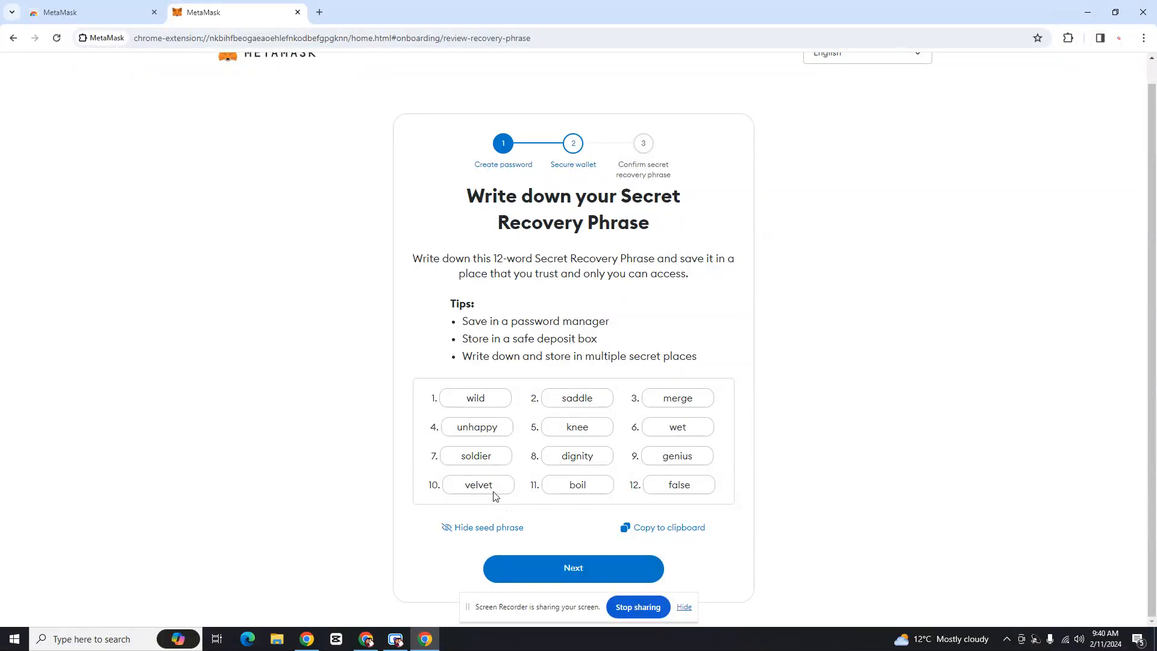
left_click_drag(715, 491, 757, 455)
left_click(440, 403)
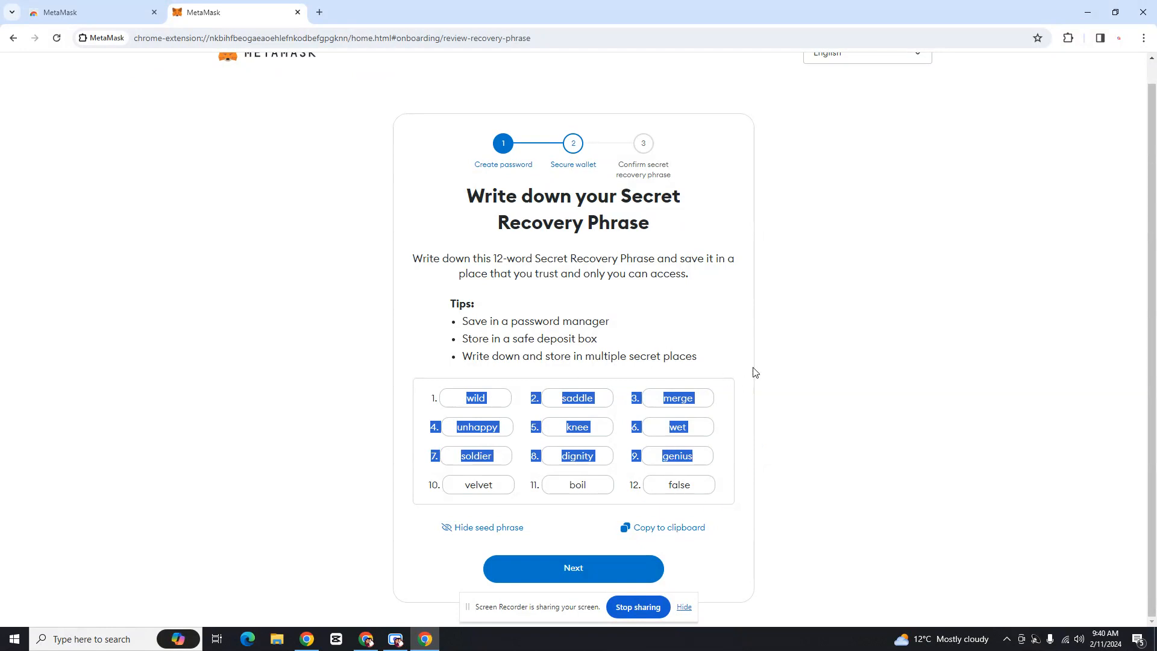
left_click(454, 395)
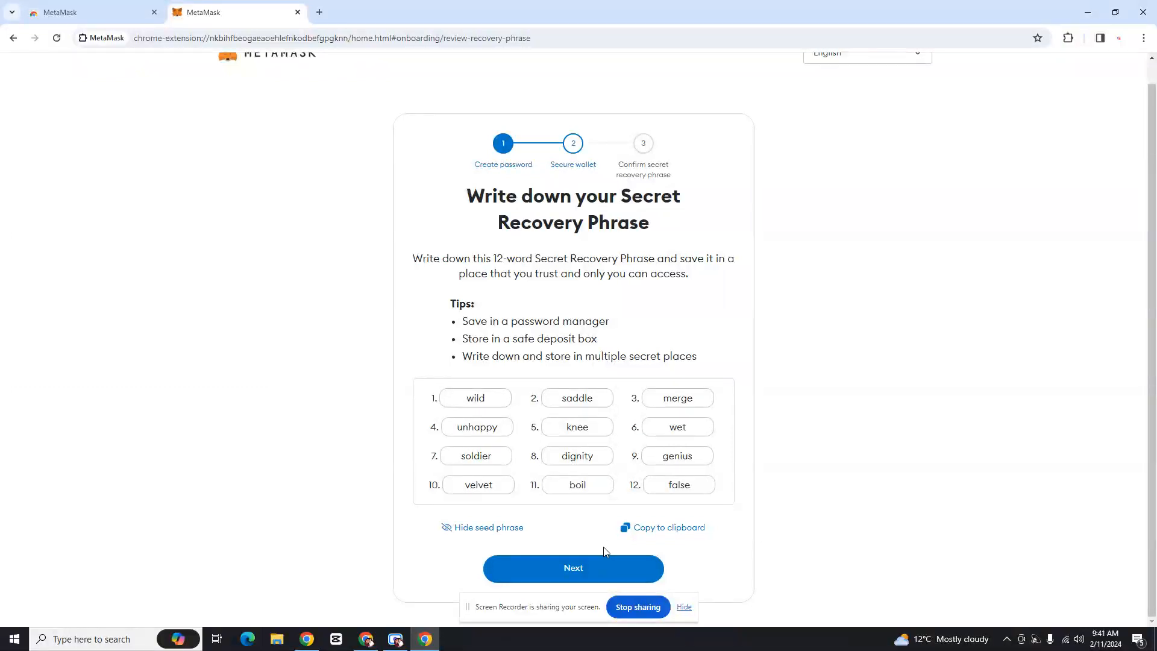
left_click_drag(472, 398, 766, 479)
left_click(849, 523)
left_click_drag(698, 485, 524, 392)
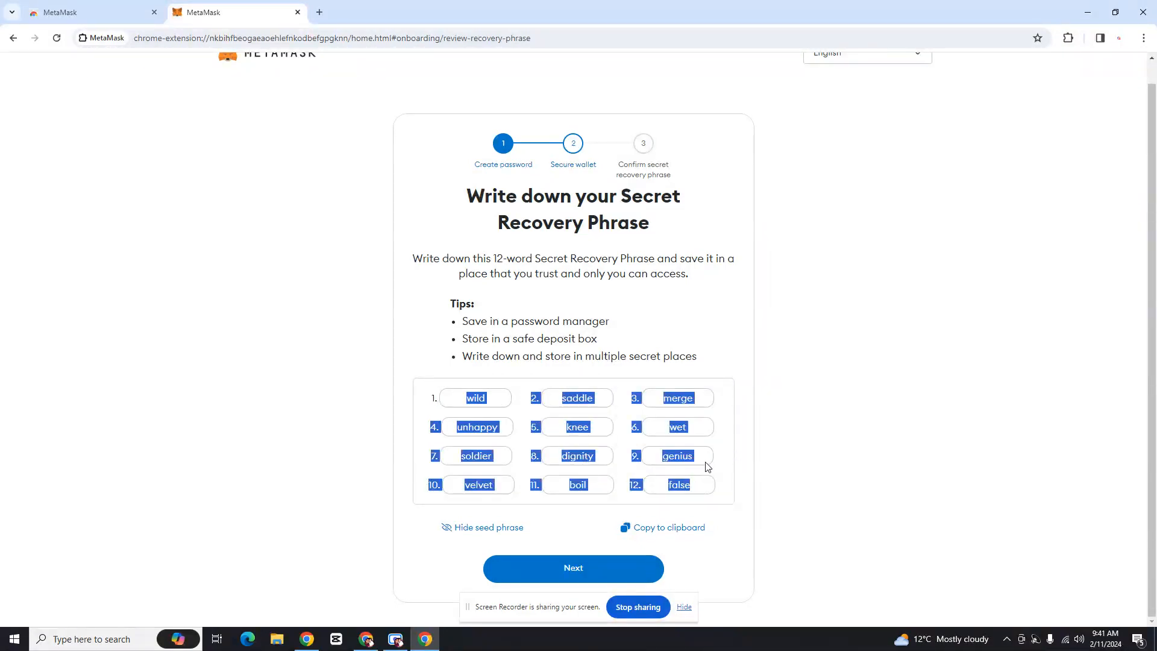
left_click(649, 527)
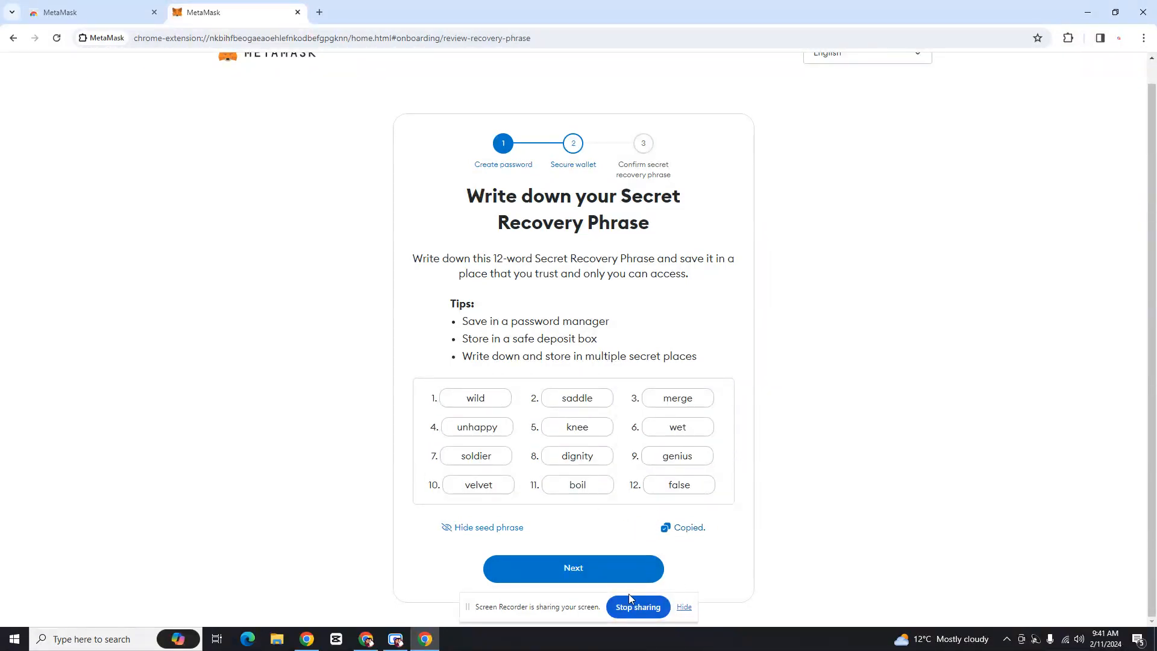
left_click(573, 568)
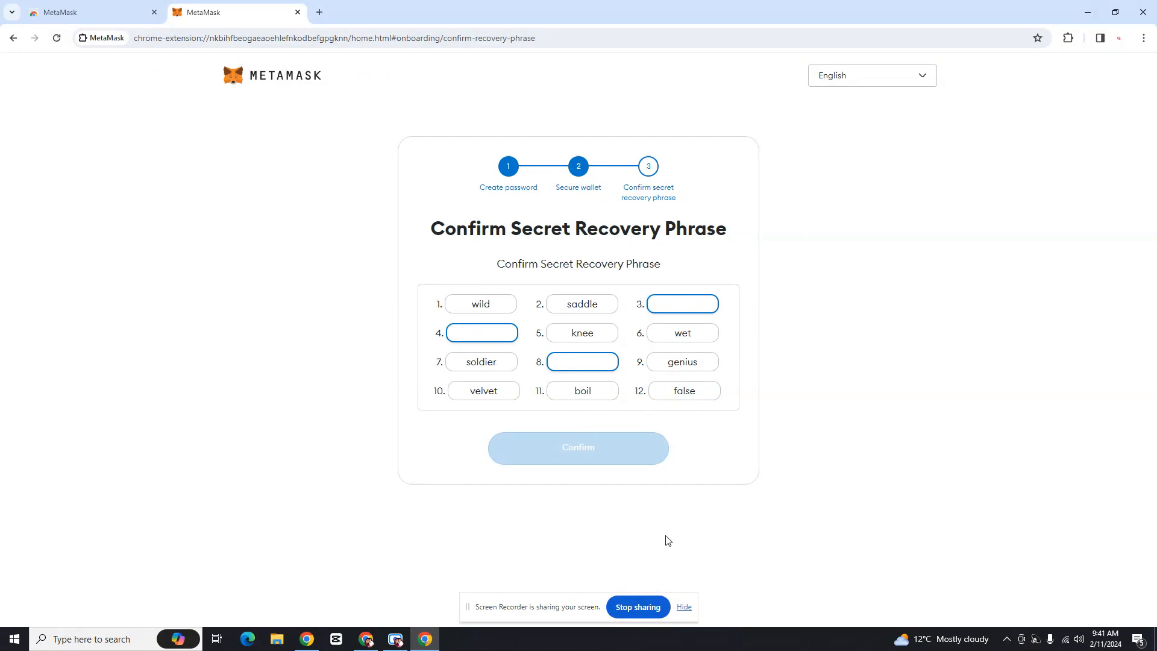
Step: Go back, reveal and recopy the recovery phrase, then return to the confirmation step
left_click(13, 39)
left_click(624, 555)
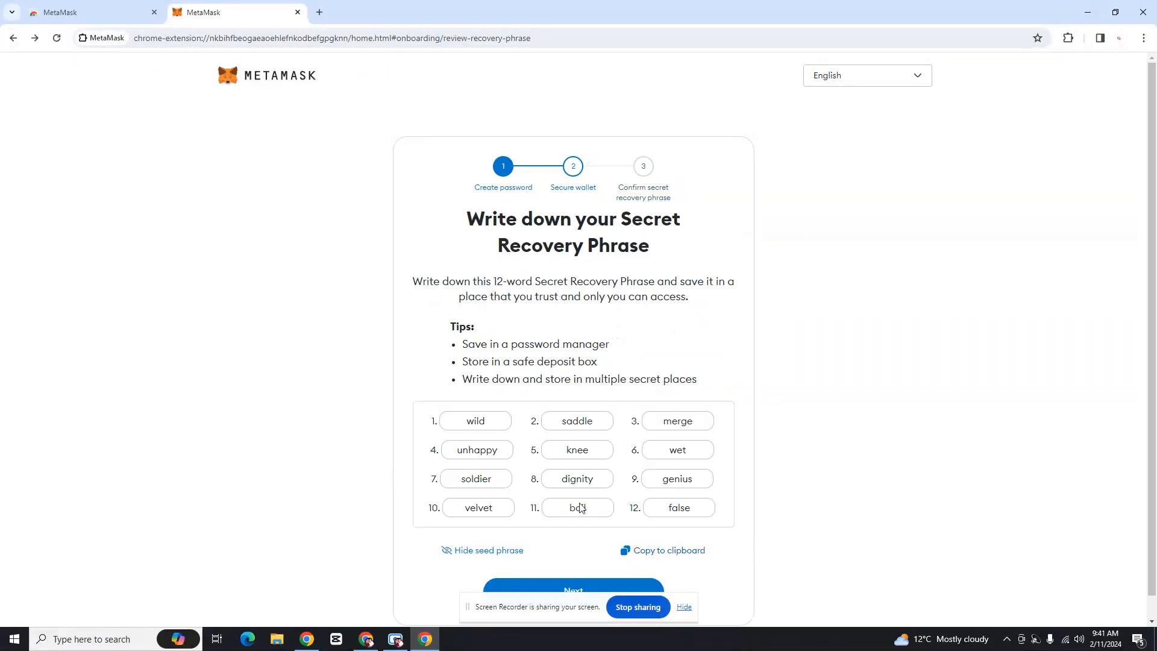
left_click_drag(466, 420, 717, 520)
left_click(692, 549)
scroll(645, 568, "down", 1)
left_click(603, 569)
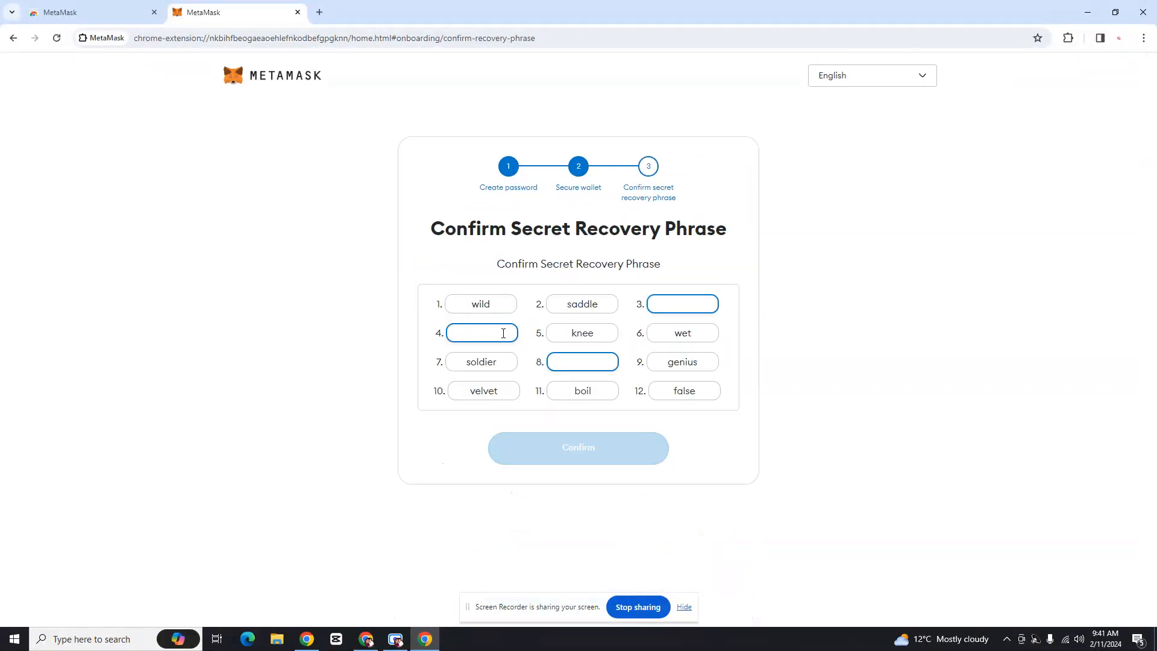
Step: Paste the copied recovery phrase into a new tab's address bar for reference
left_click(319, 12)
key("ctrl+v")
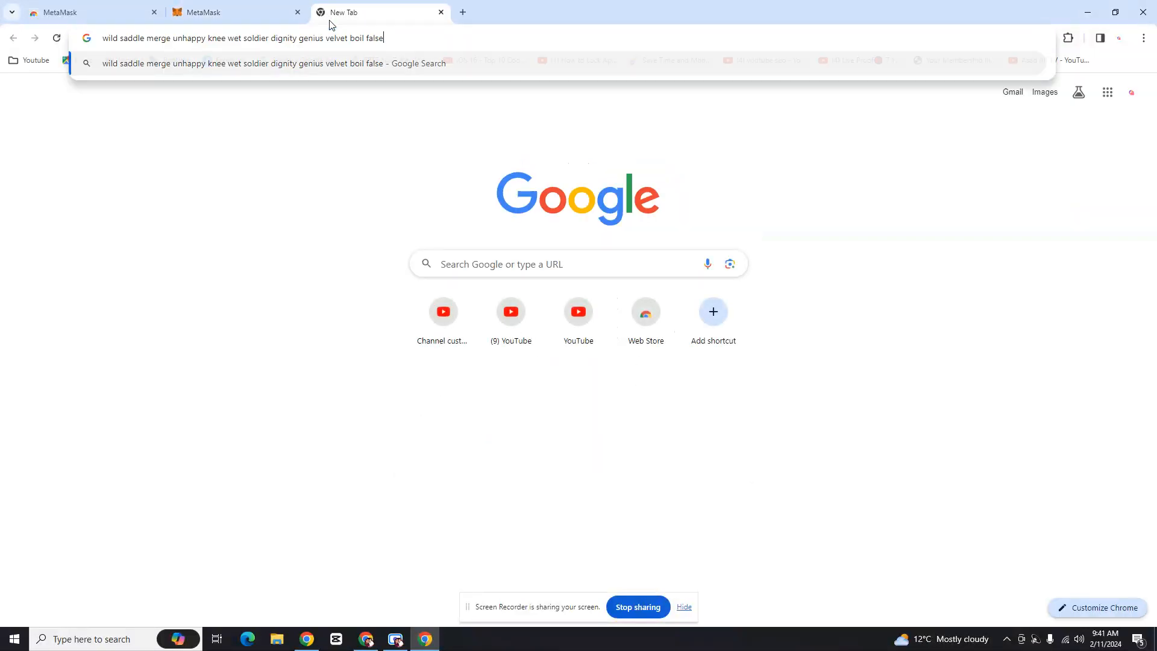
left_click(210, 9)
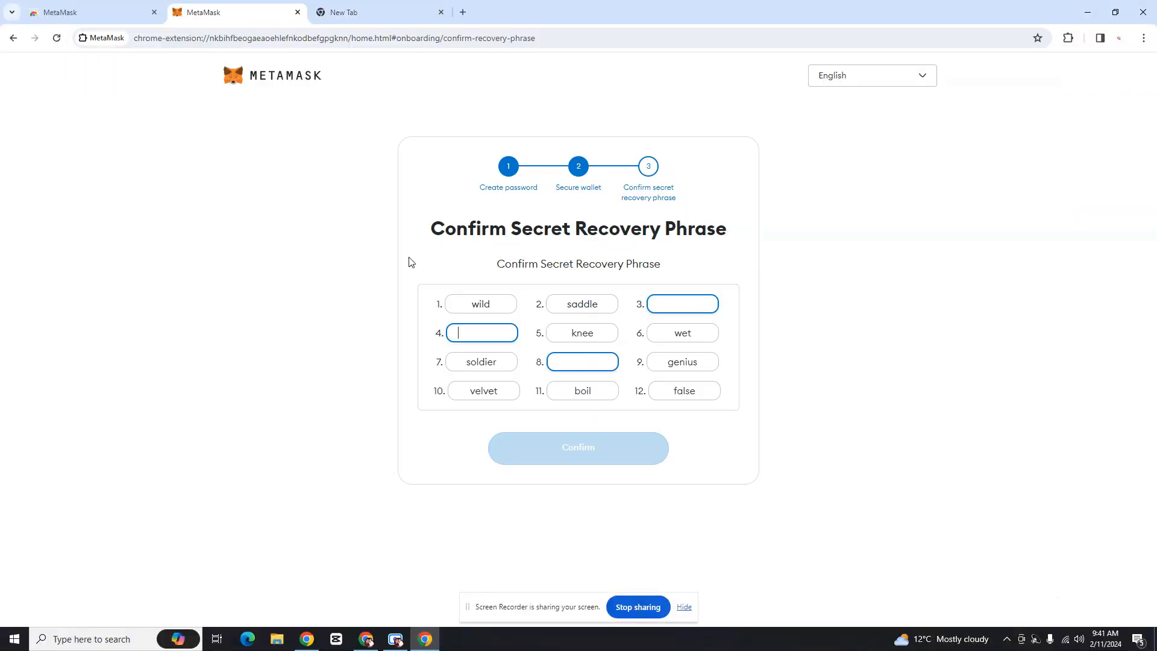
left_click(358, 9)
Step: Enter the missing third recovery phrase word, checking it against the pasted phrase
left_click(268, 9)
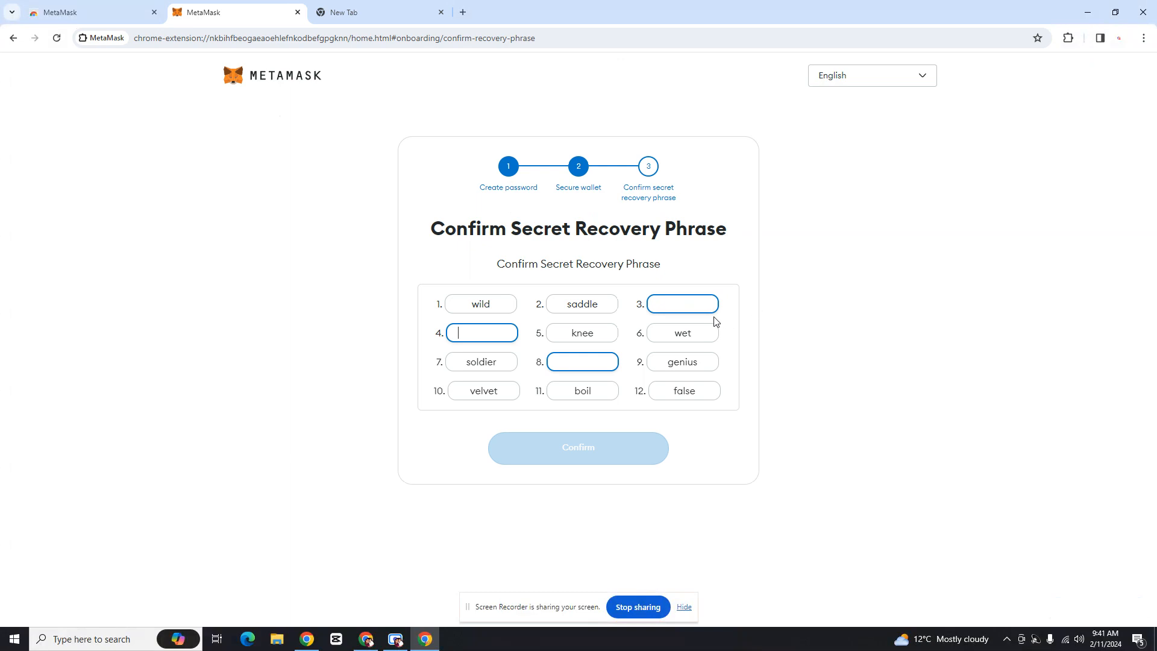
left_click(663, 300)
type("merge")
left_click(355, 9)
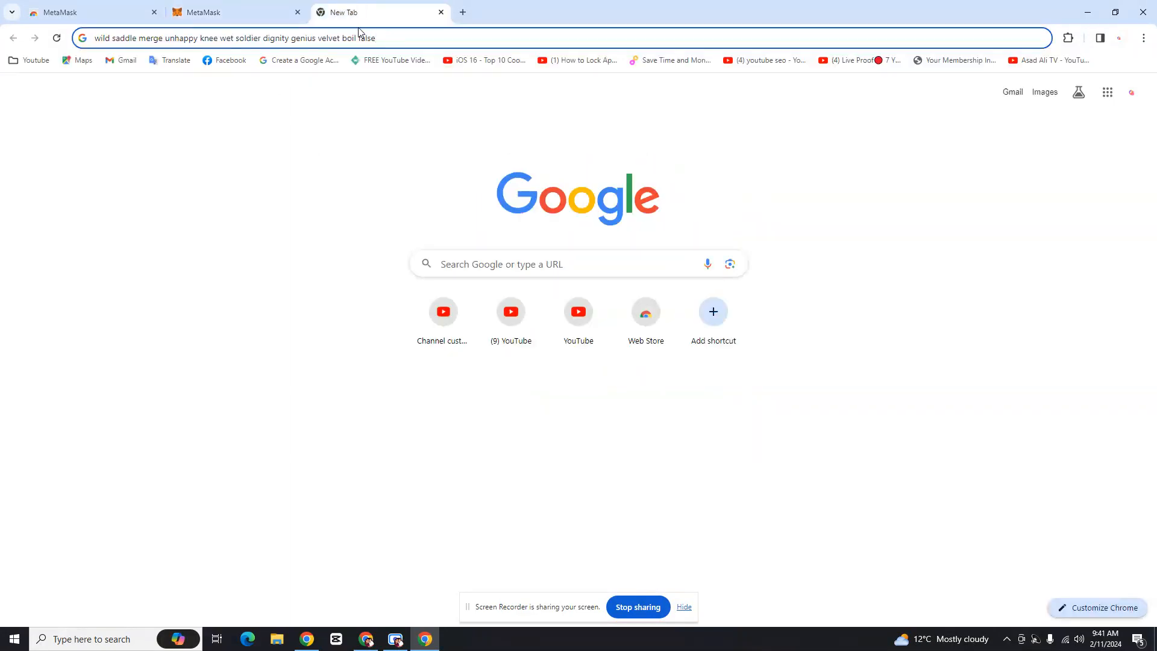
left_click(194, 11)
type("eunhappy")
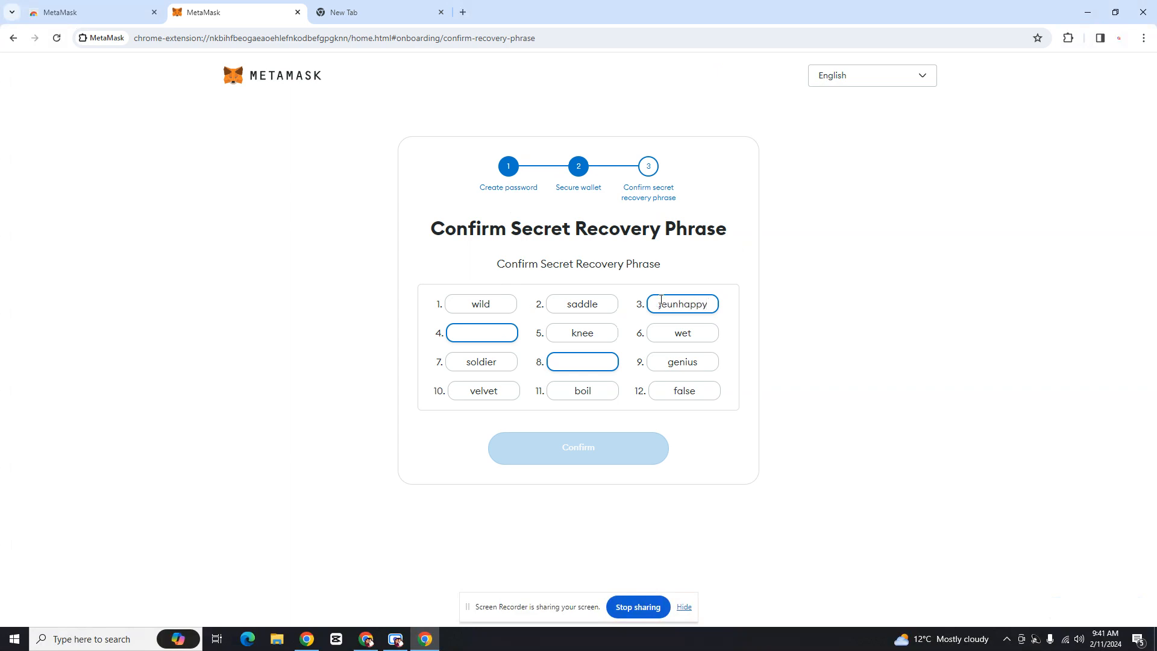
key("BackSpace")
key("BackSpace")
key("BackSpace")
key("BackSpace")
key("BackSpace")
key("BackSpace")
Step: Enter the missing fourth and eighth phrase words and confirm the recovery phrase
left_click(474, 331)
type("unhappy")
left_click(384, 11)
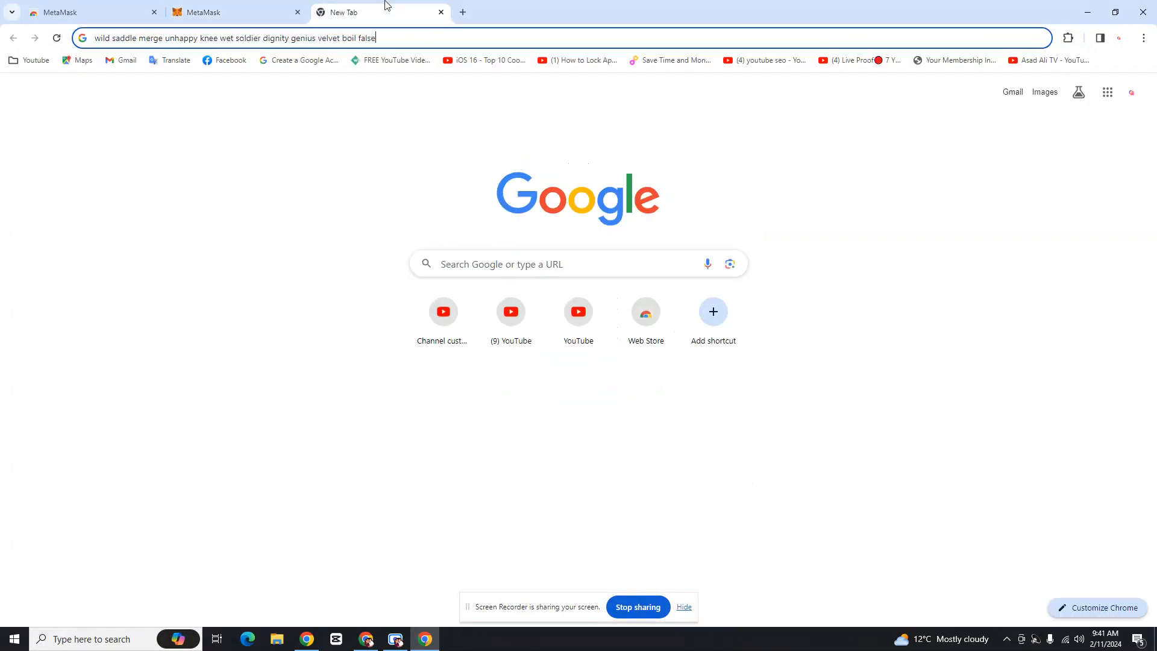
left_click(239, 11)
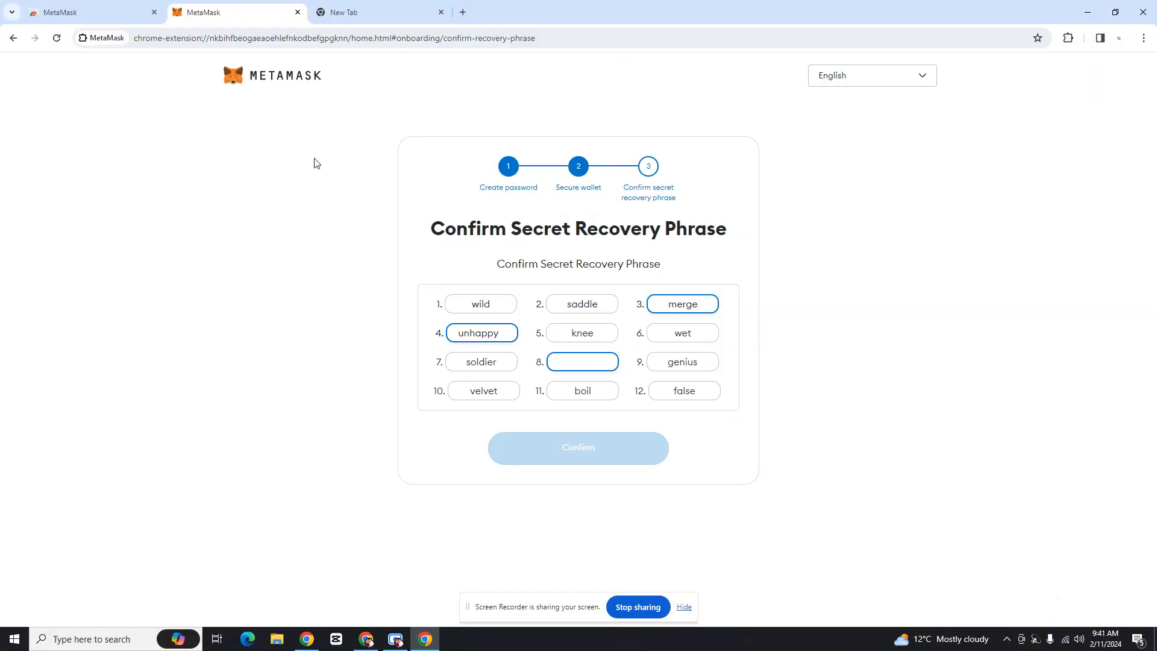
left_click(380, 10)
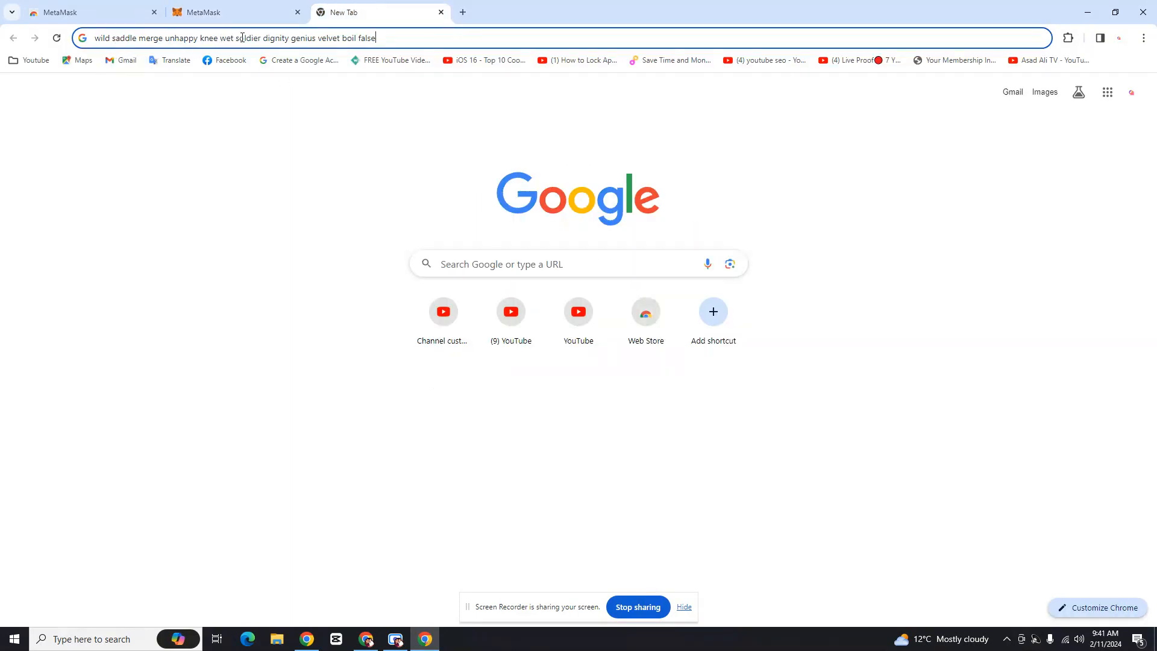
left_click(246, 11)
type("dignity")
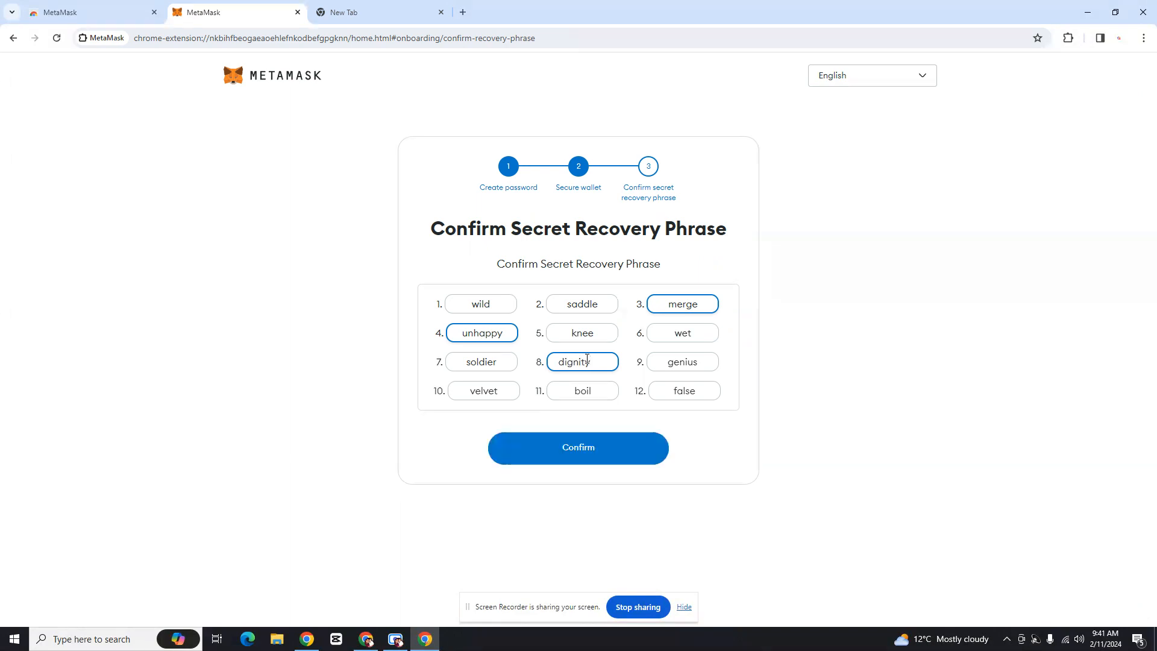
left_click(623, 465)
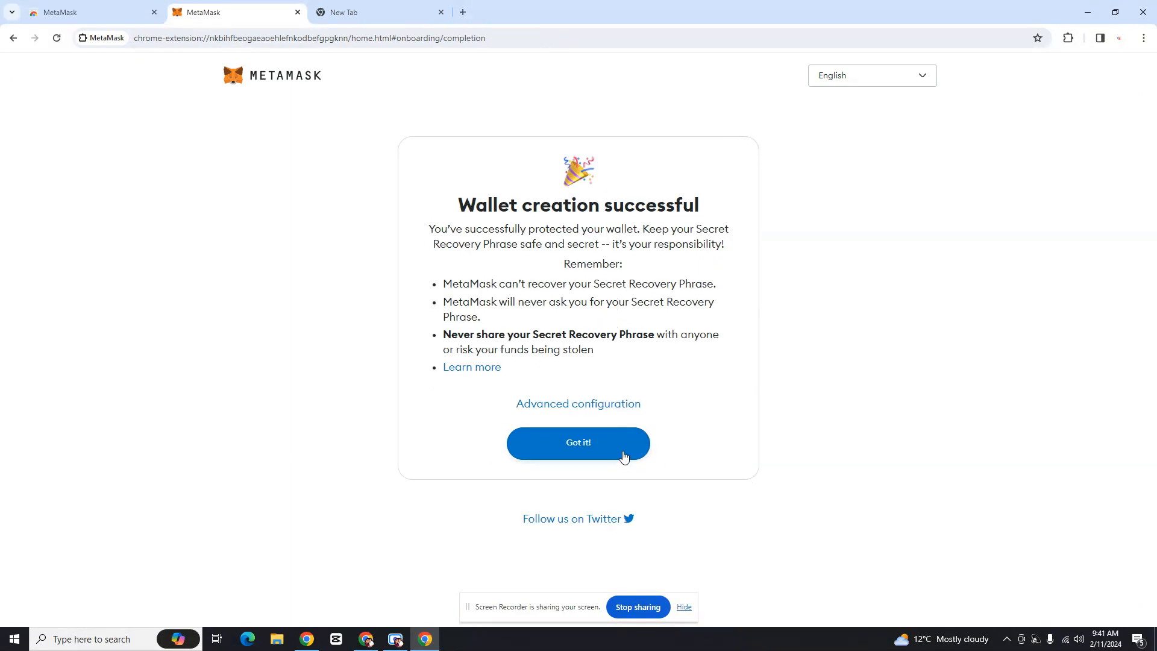
Step: Finish the post-creation onboarding slides and dismiss the What's new announcement
left_click(623, 456)
left_click(623, 471)
left_click(622, 473)
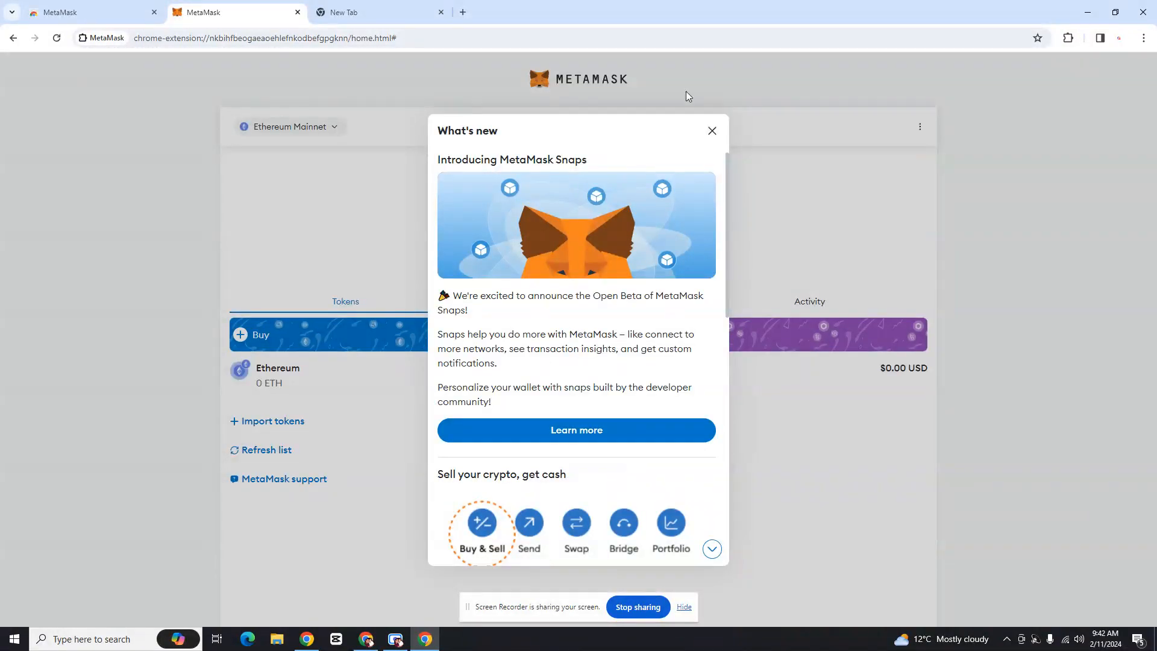
left_click(712, 131)
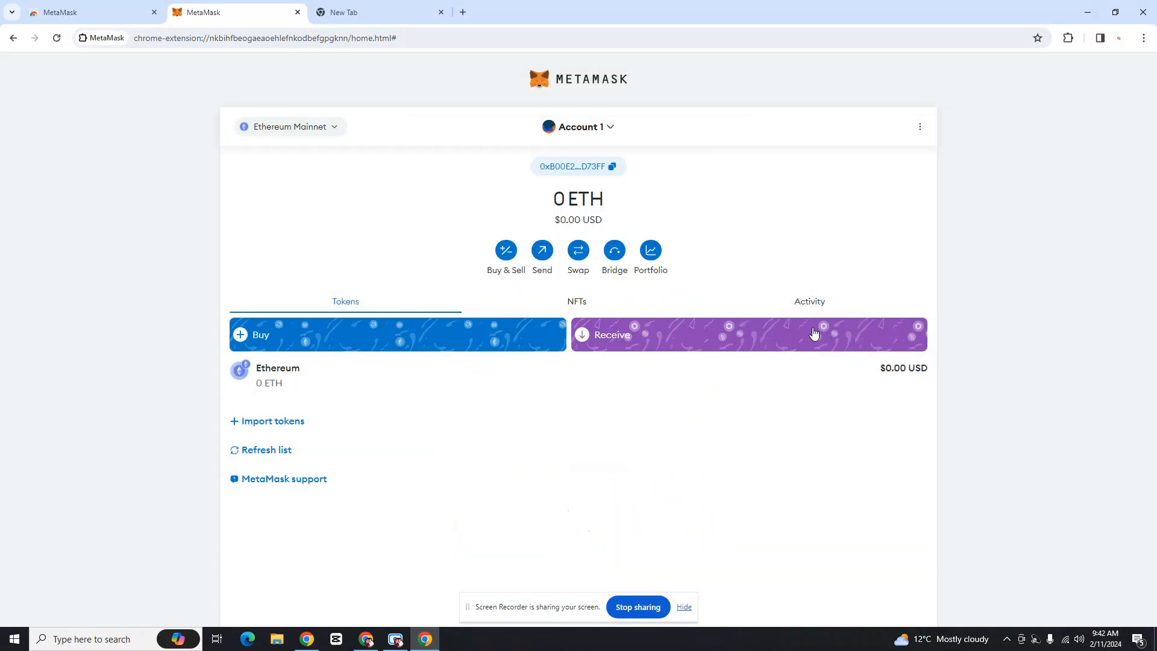
Step: Highlight the 0 ETH balance on Account 1's Ethereum Mainnet wallet home
left_click_drag(607, 221, 551, 201)
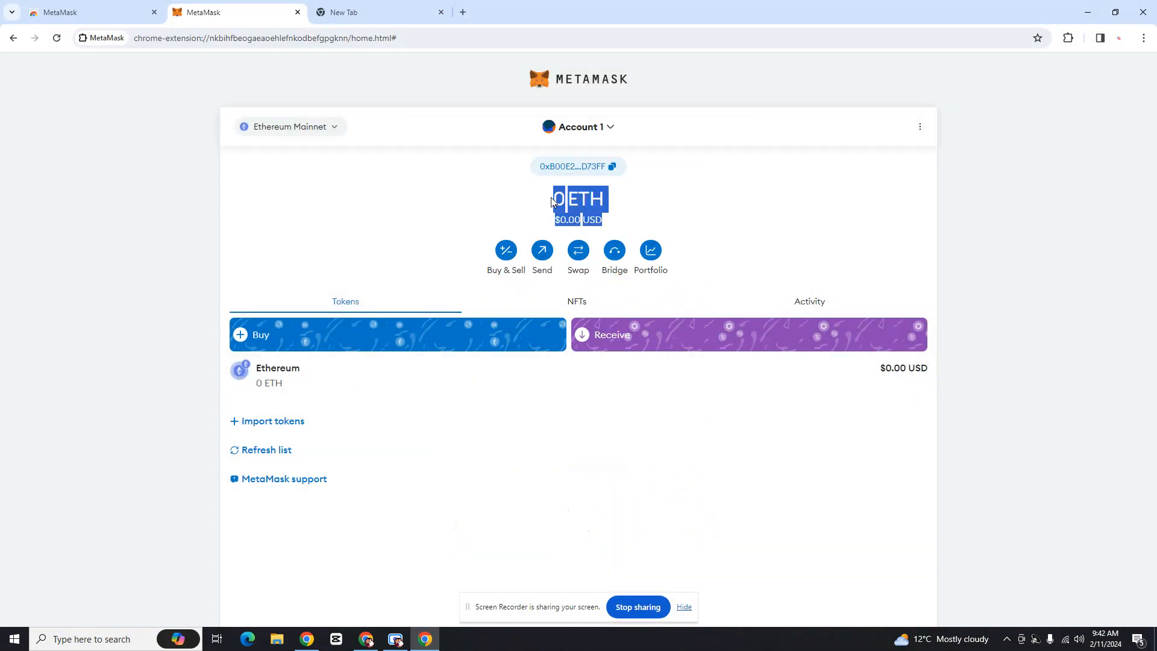
left_click(642, 225)
left_click_drag(635, 222, 549, 196)
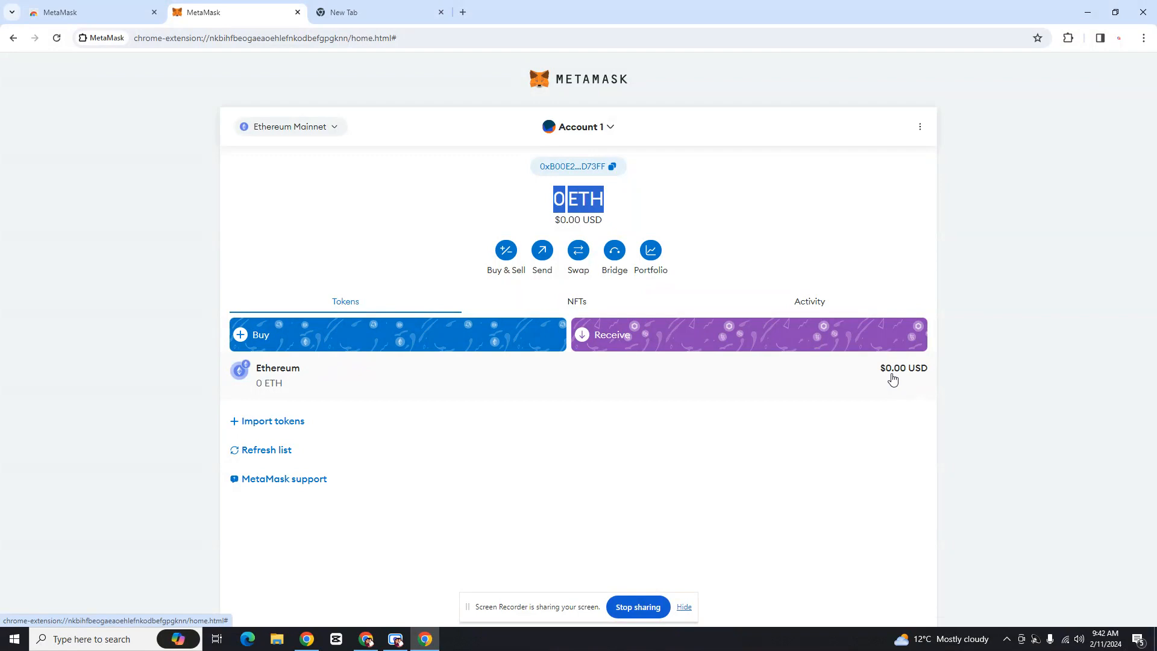
left_click(611, 215)
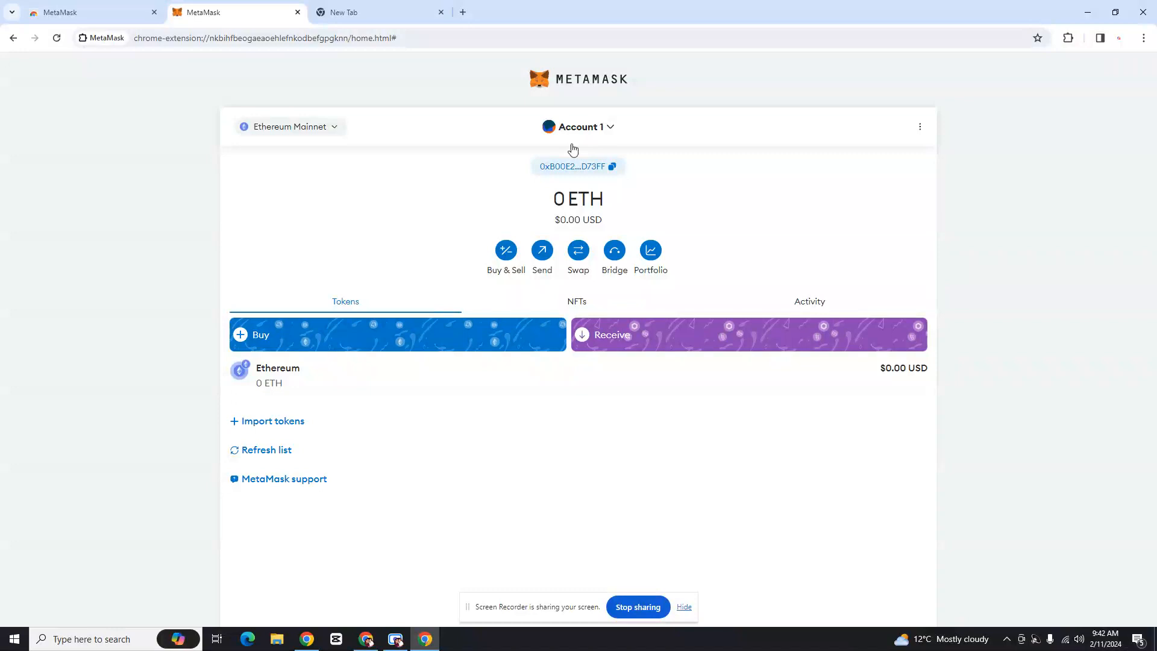
Step: Check the network list without switching, leaving the new wallet on Ethereum Mainnet, then return to Remix
left_click(305, 133)
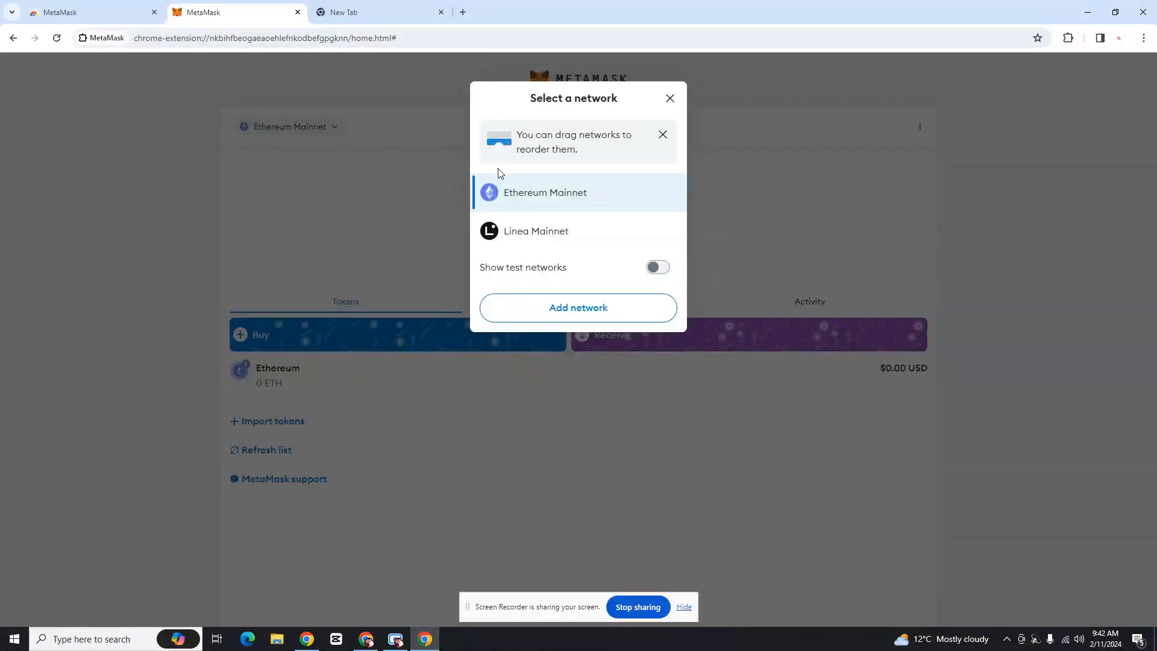
left_click(670, 100)
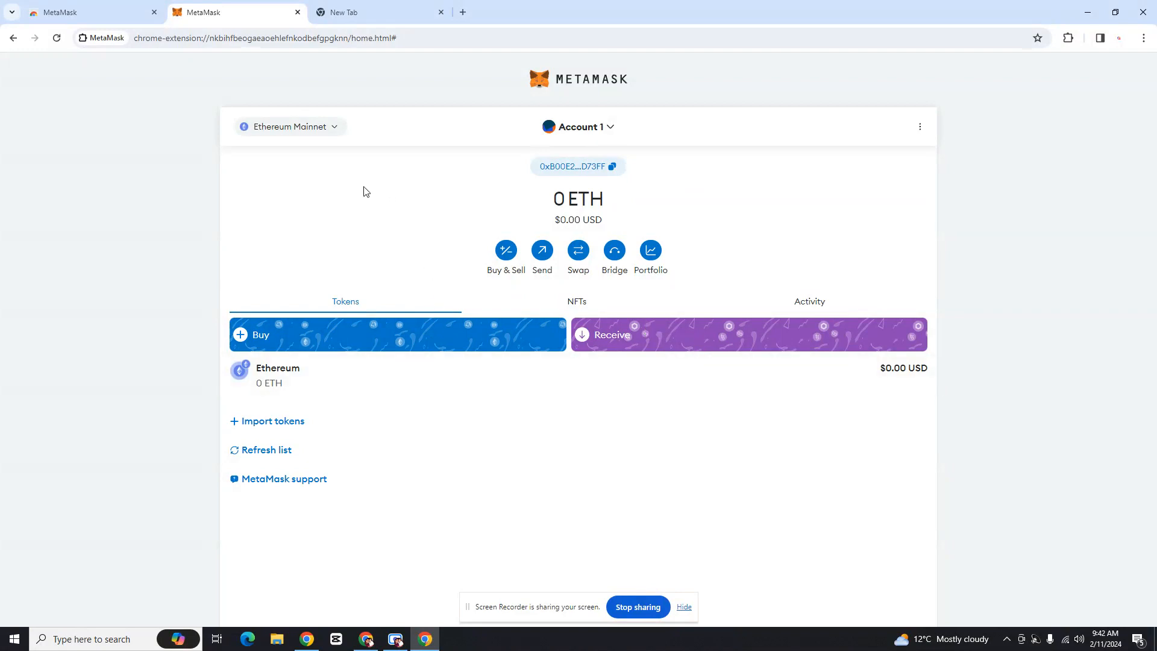
left_click(323, 136)
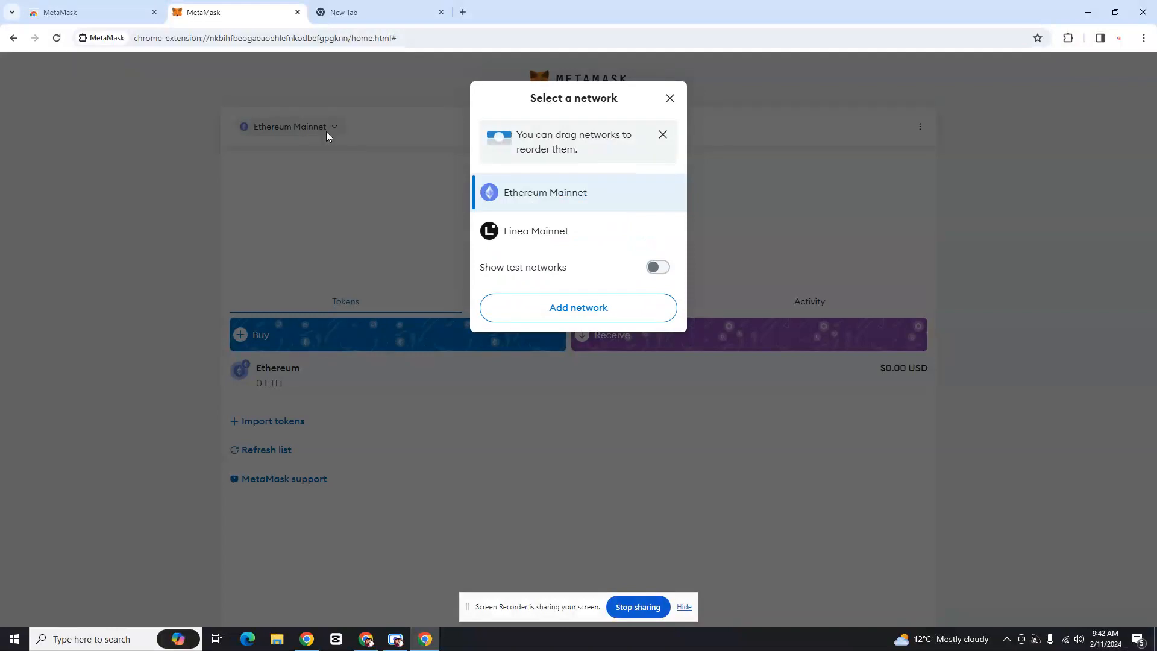
left_click(669, 98)
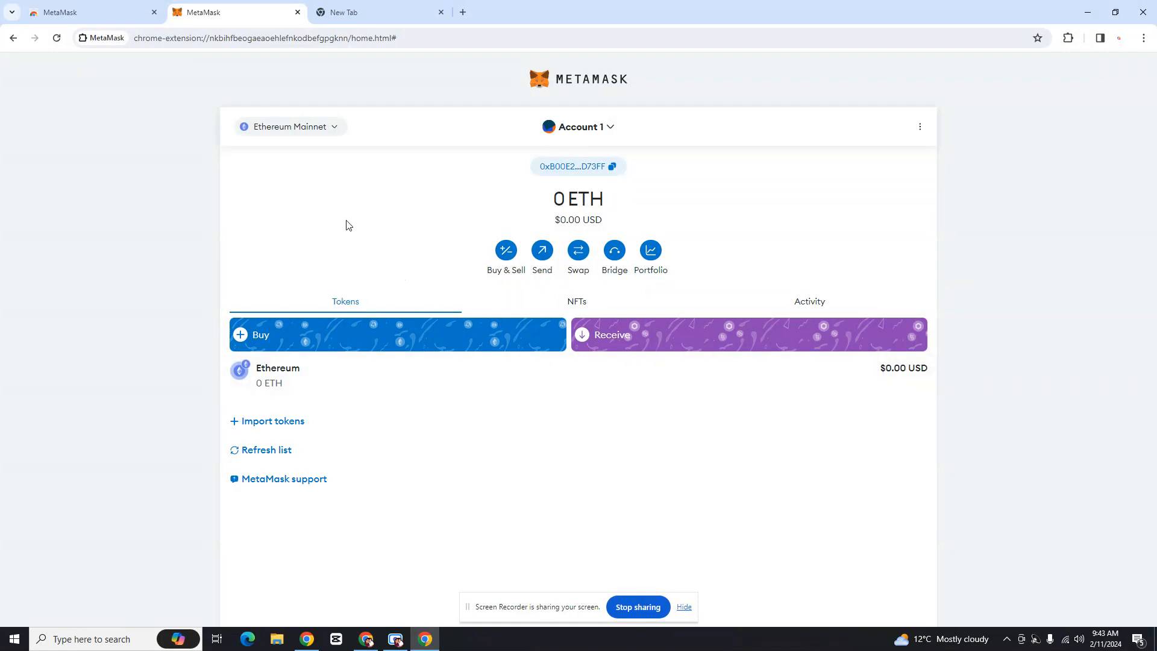
double_click(614, 204)
left_click(601, 218)
left_click(328, 128)
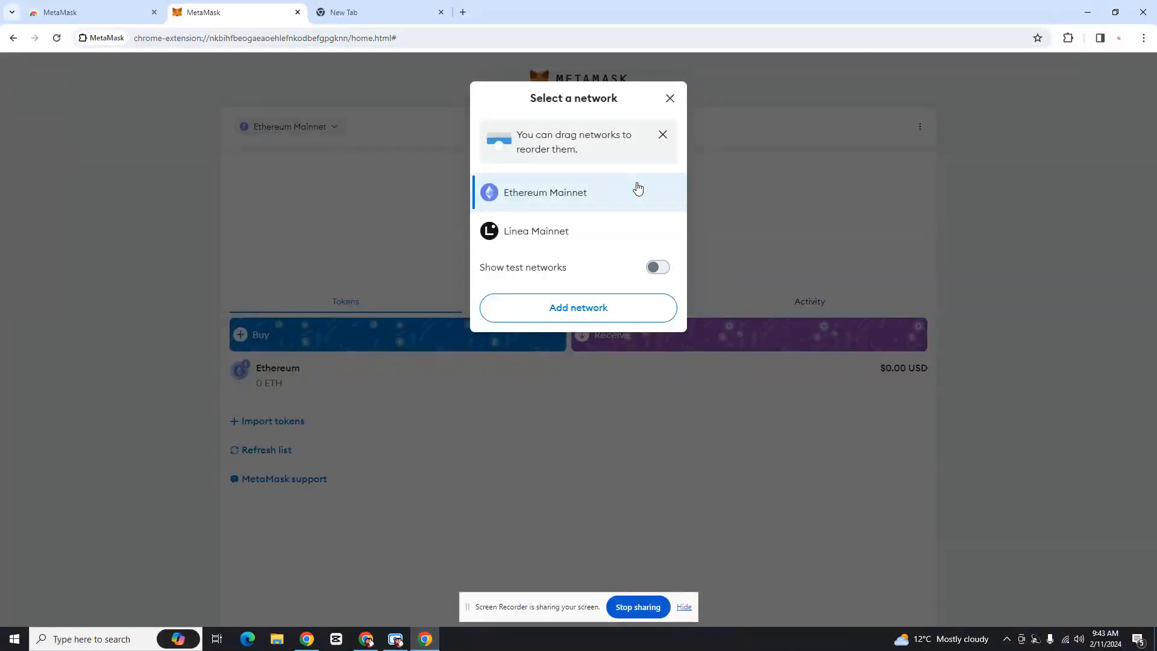
left_click(669, 98)
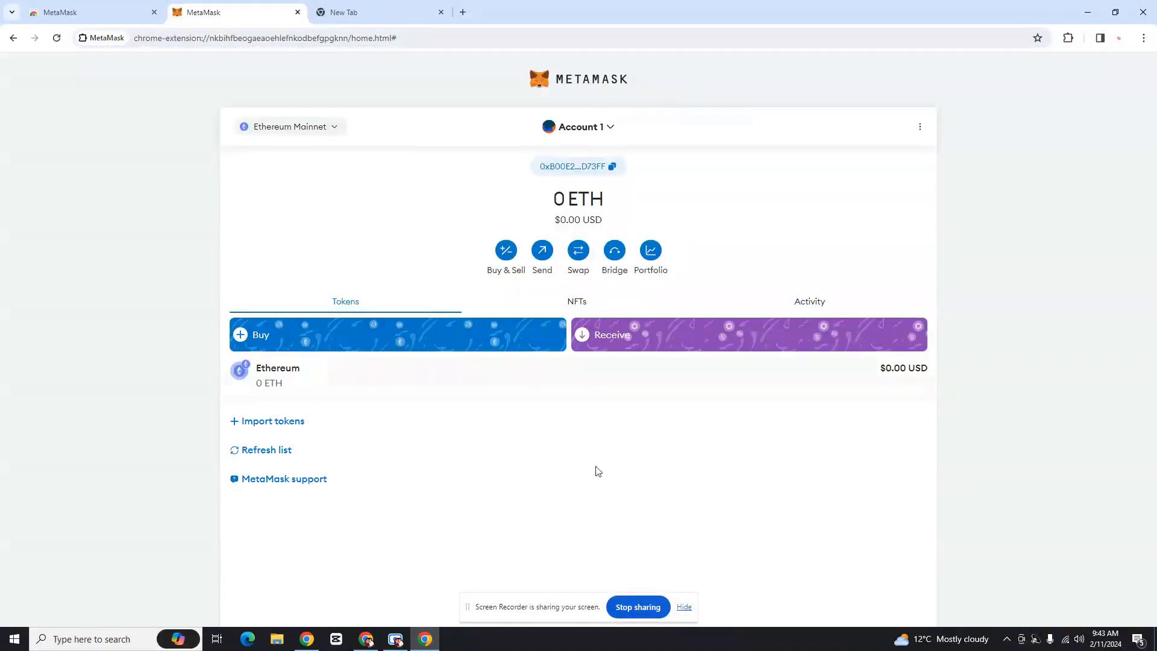
left_click(418, 647)
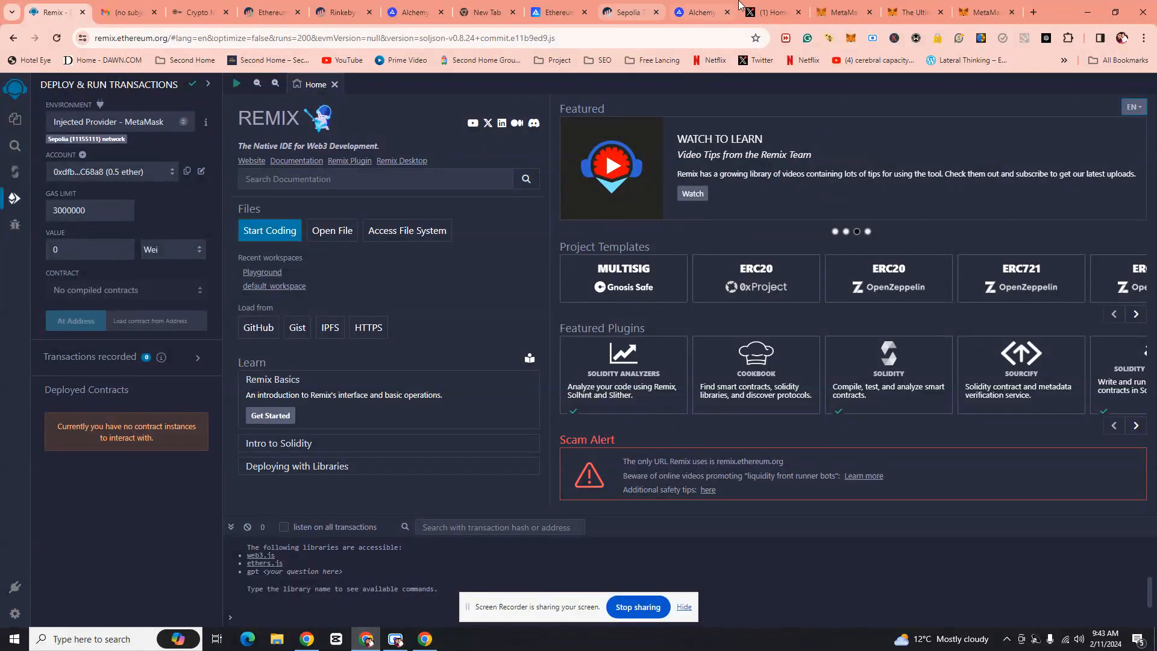
Step: Confirm the older wallet's popup shows 0.5 SepoliaETH on Sepolia, then move to the Alchemy blog tab
left_click(846, 12)
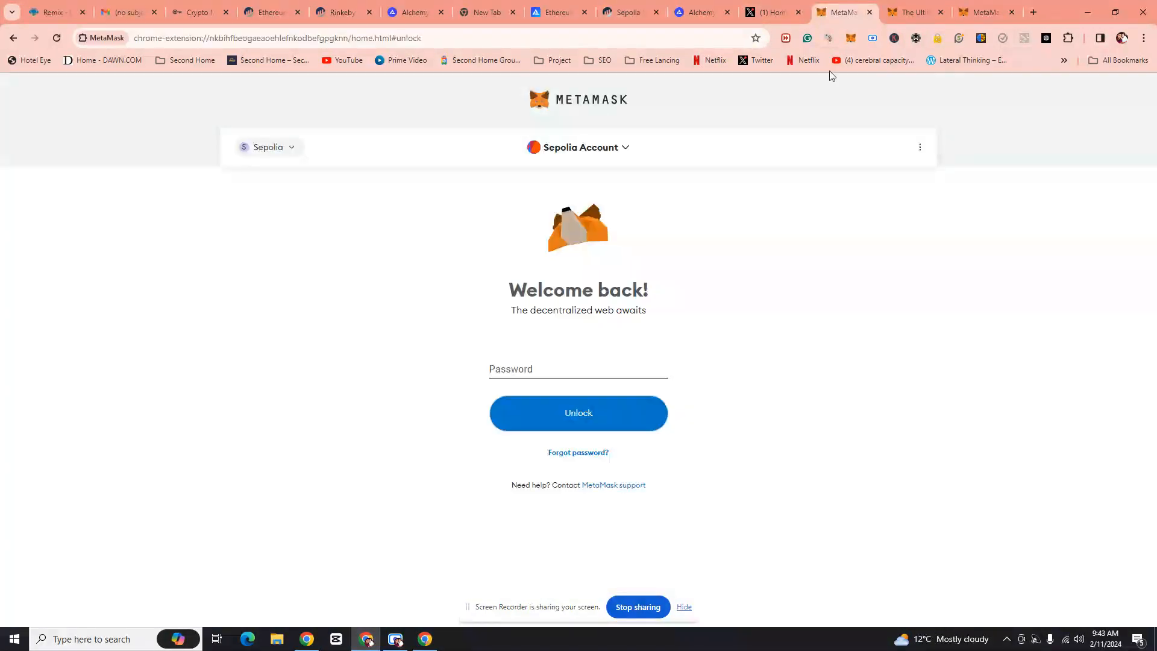
left_click(852, 40)
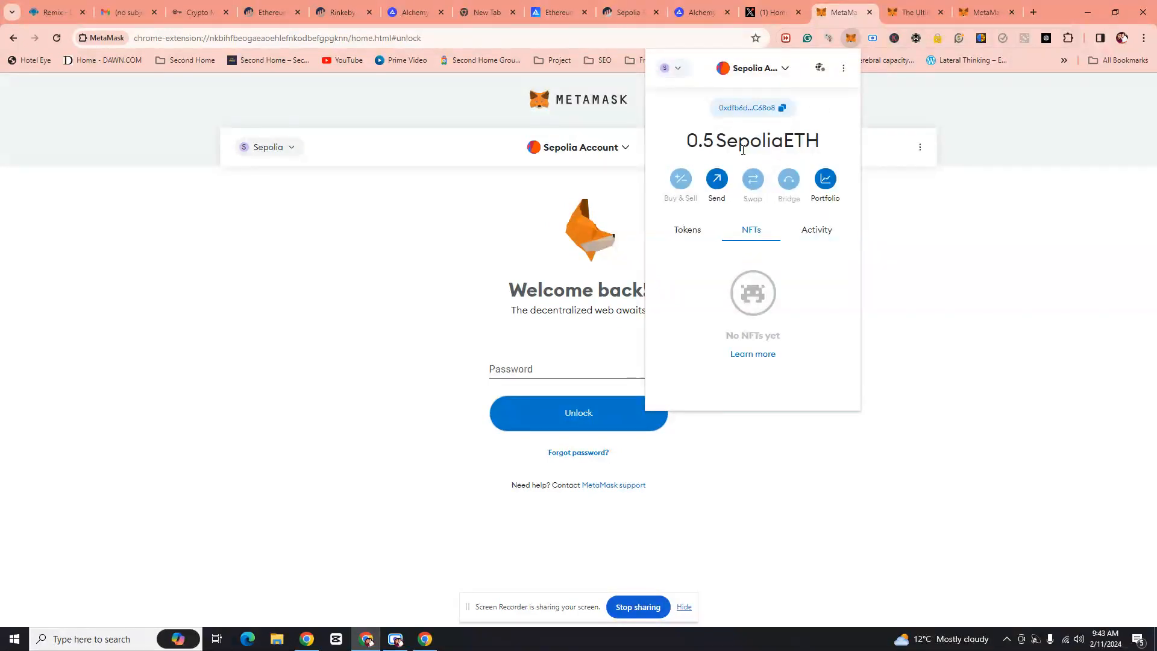
left_click(677, 68)
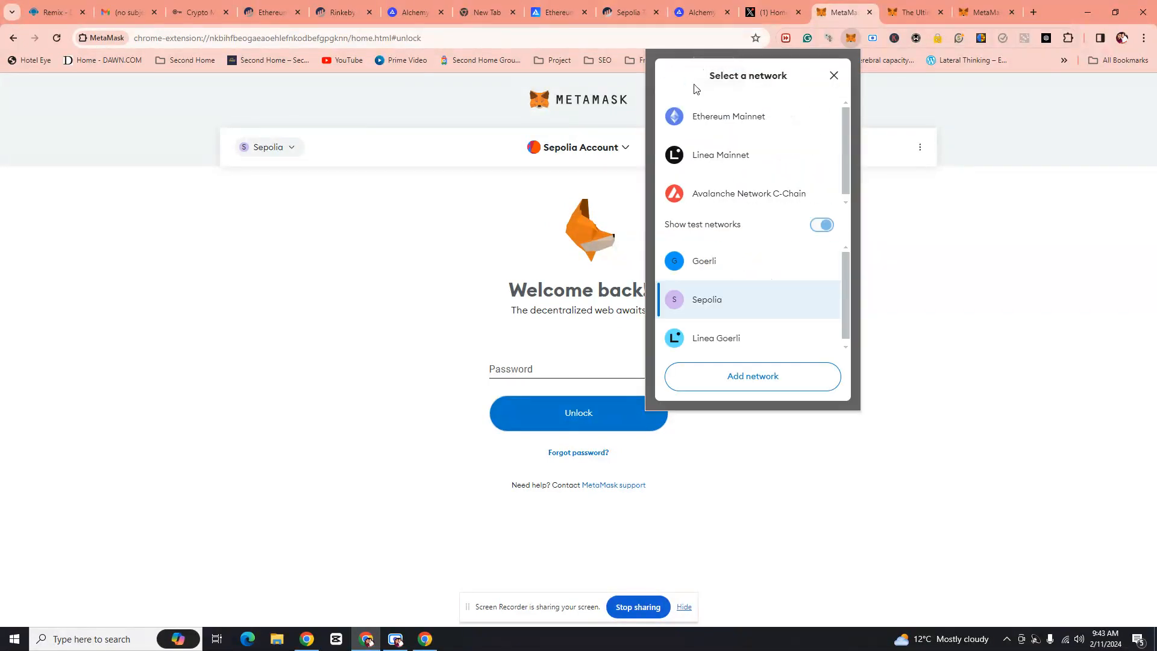
scroll(715, 299, "down", 1)
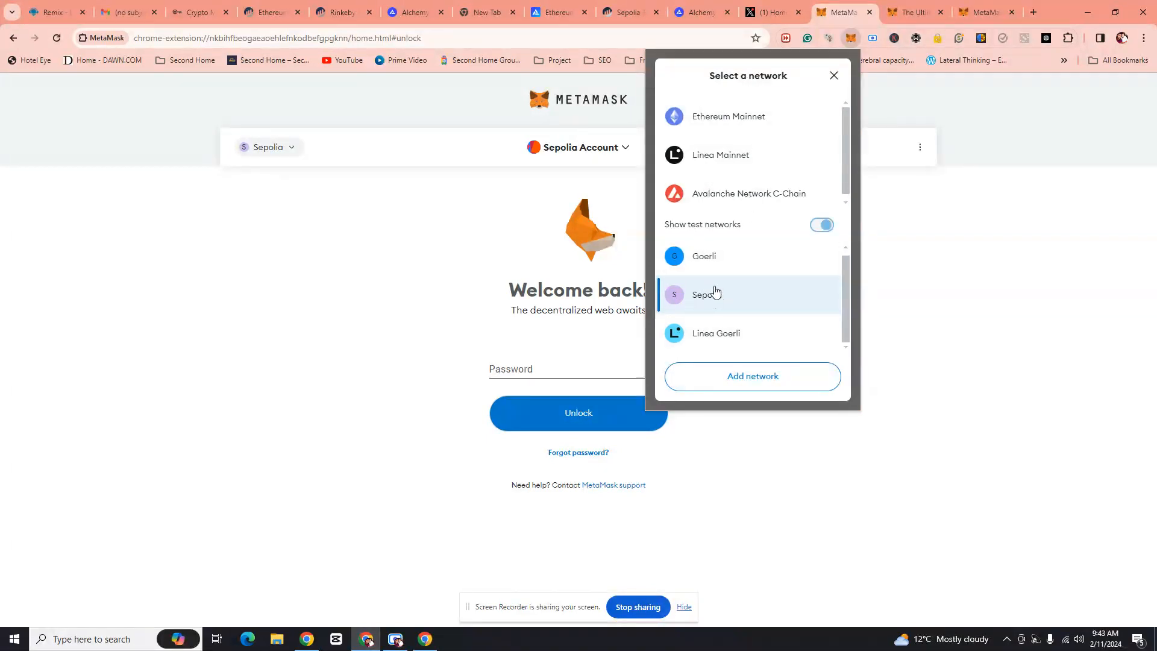
left_click(1051, 298)
left_click(415, 12)
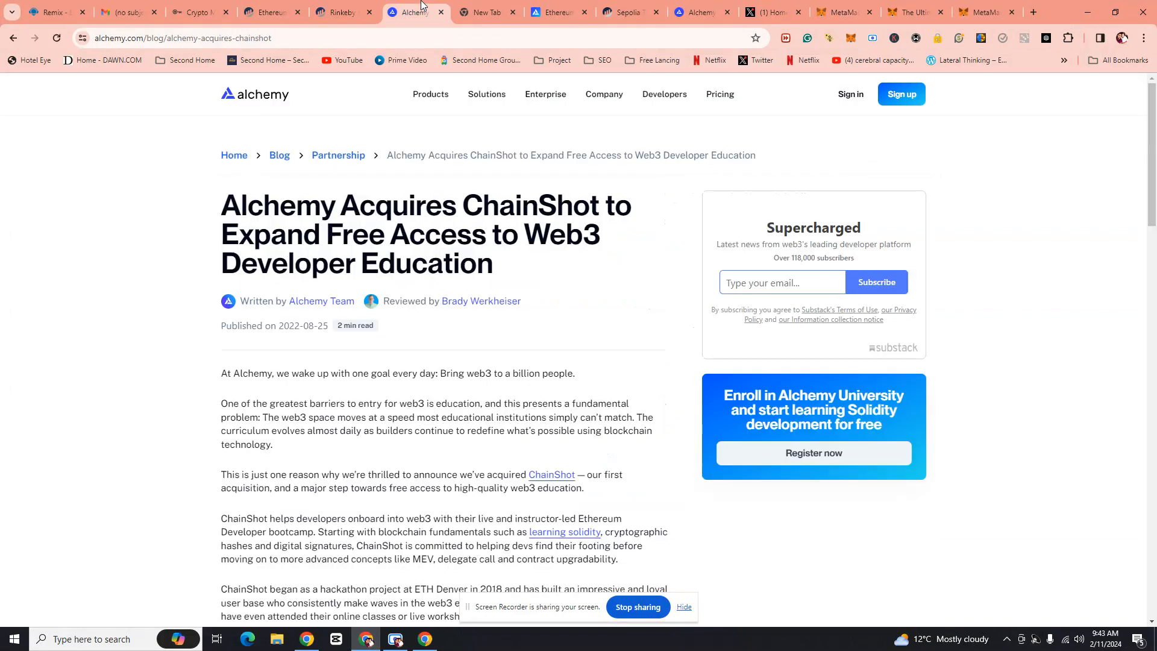
Step: Review the faucet's 0.5 ETH transaction on Etherscan and the faucet page, then return to the new wallet
left_click(482, 12)
left_click(569, 11)
left_click(626, 12)
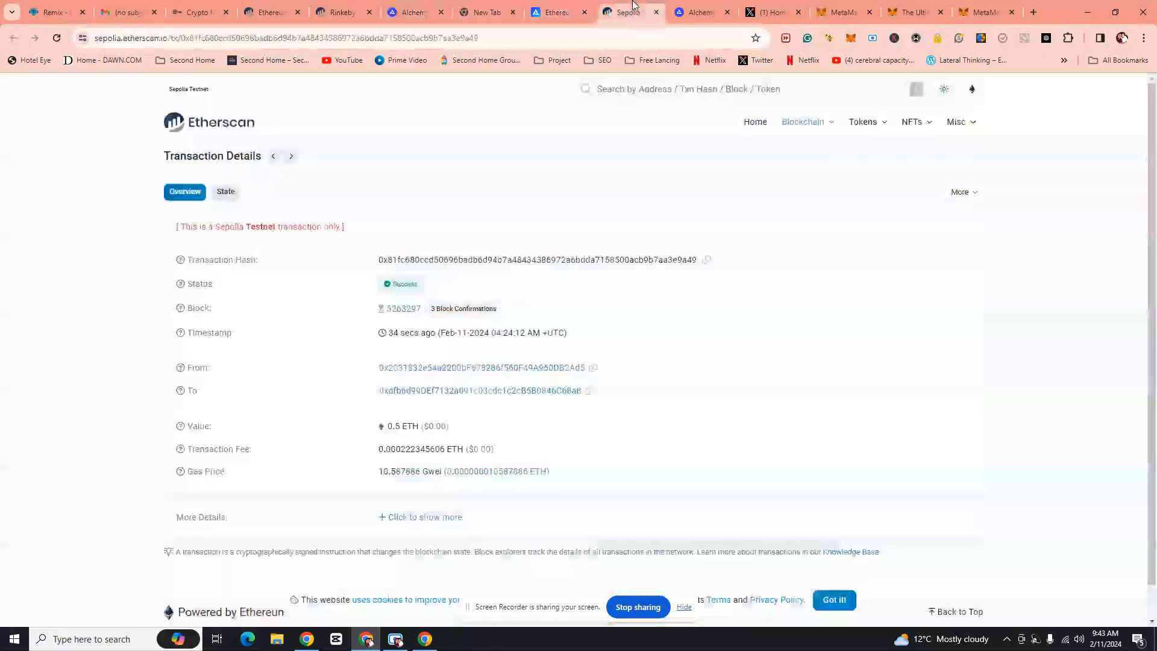
left_click(558, 12)
scroll(988, 301, "down", 4)
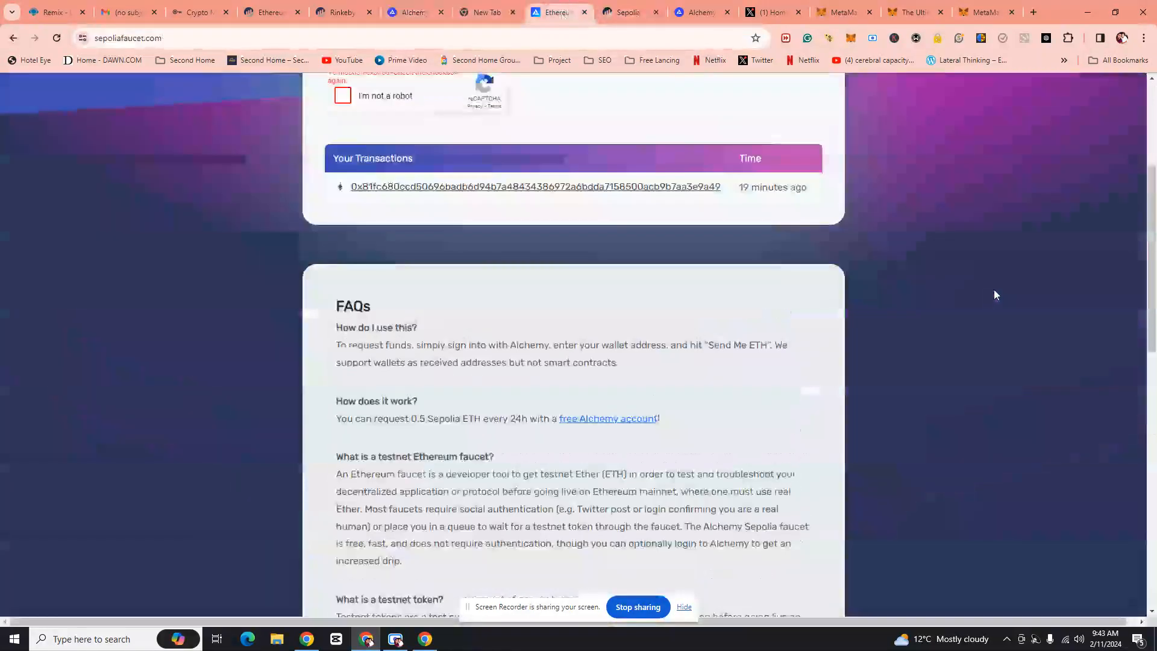
scroll(993, 289, "up", 4)
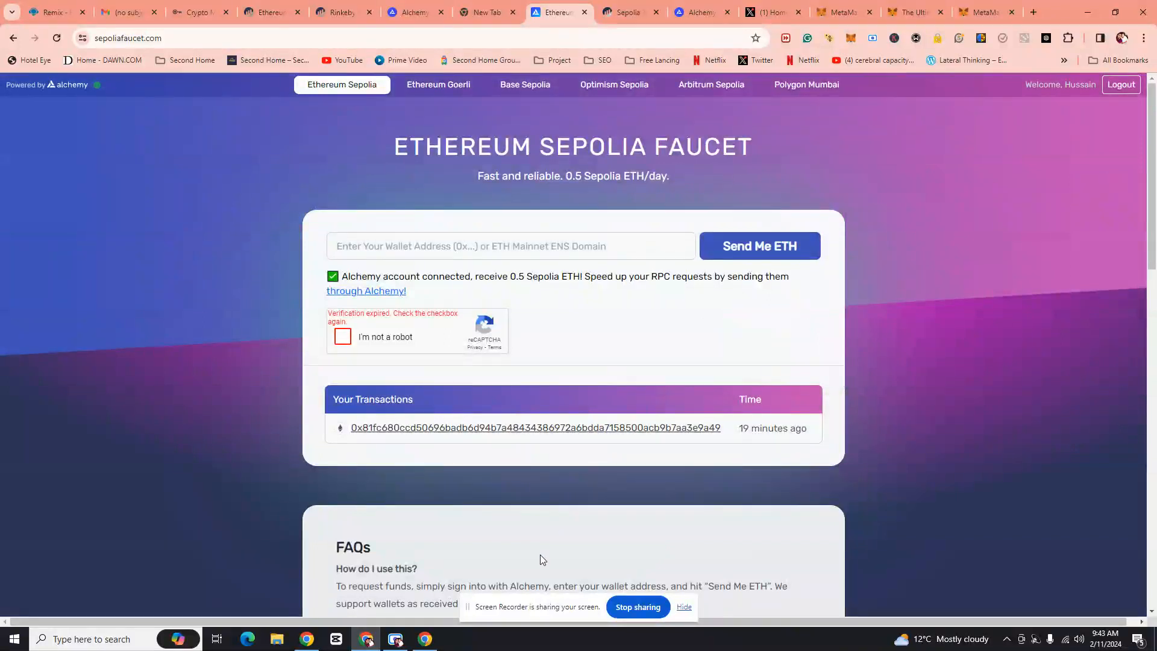
left_click(425, 639)
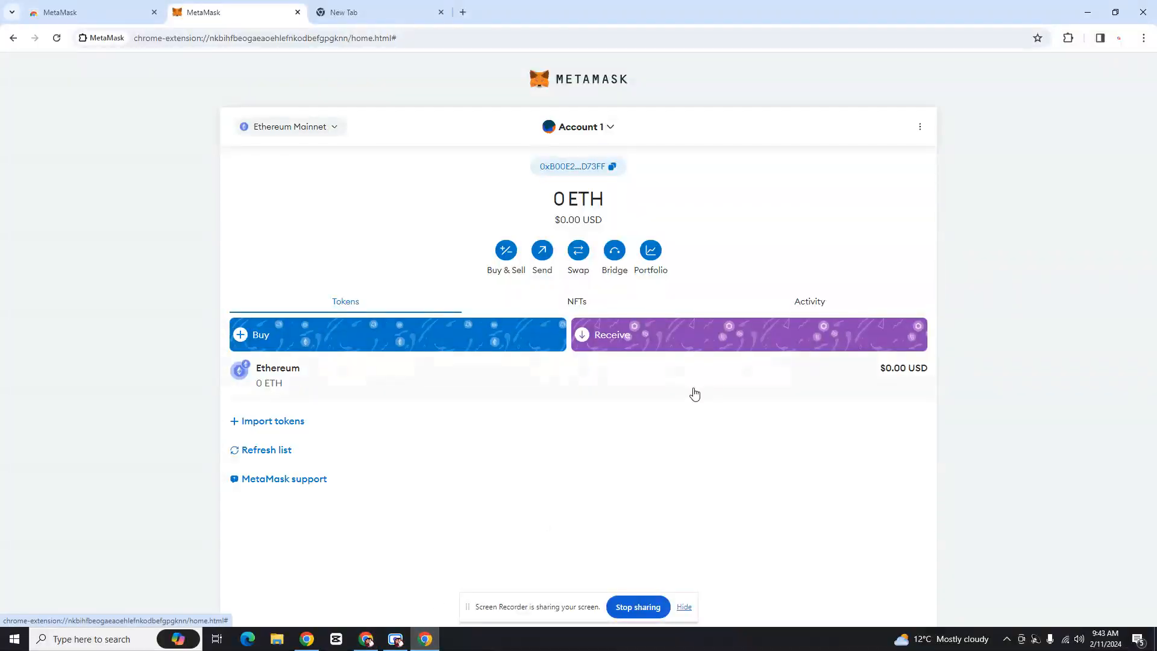
Step: Show test networks and switch the new Account 1 wallet to Sepolia, showing 0 SepoliaETH
left_click(300, 132)
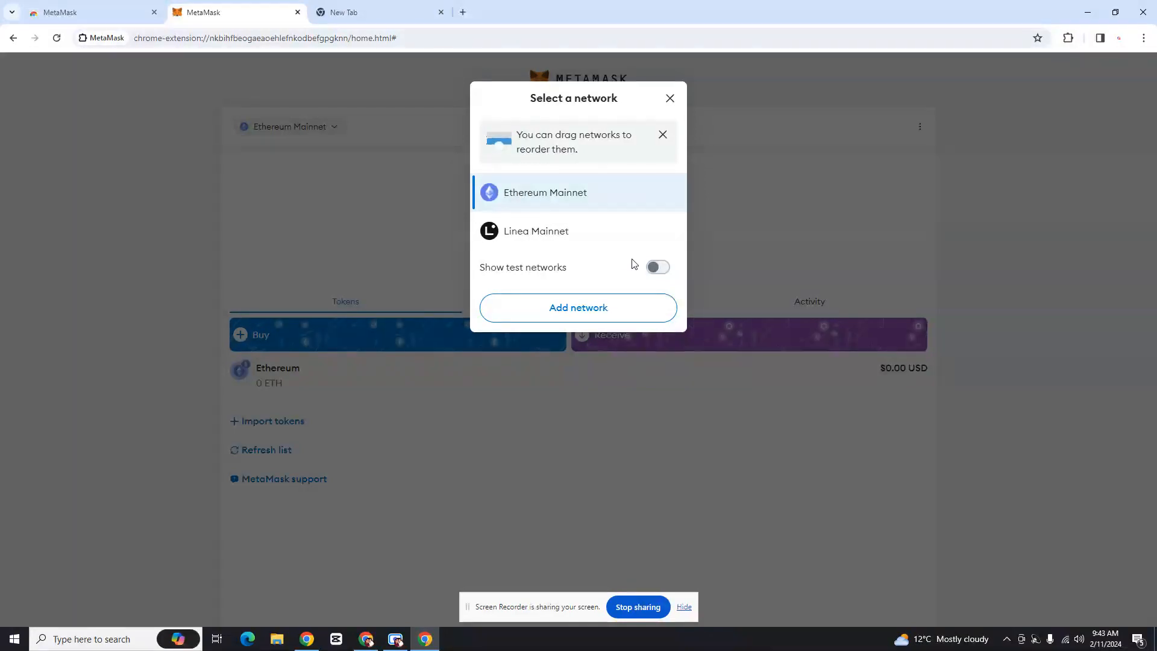
left_click(654, 266)
left_click(540, 341)
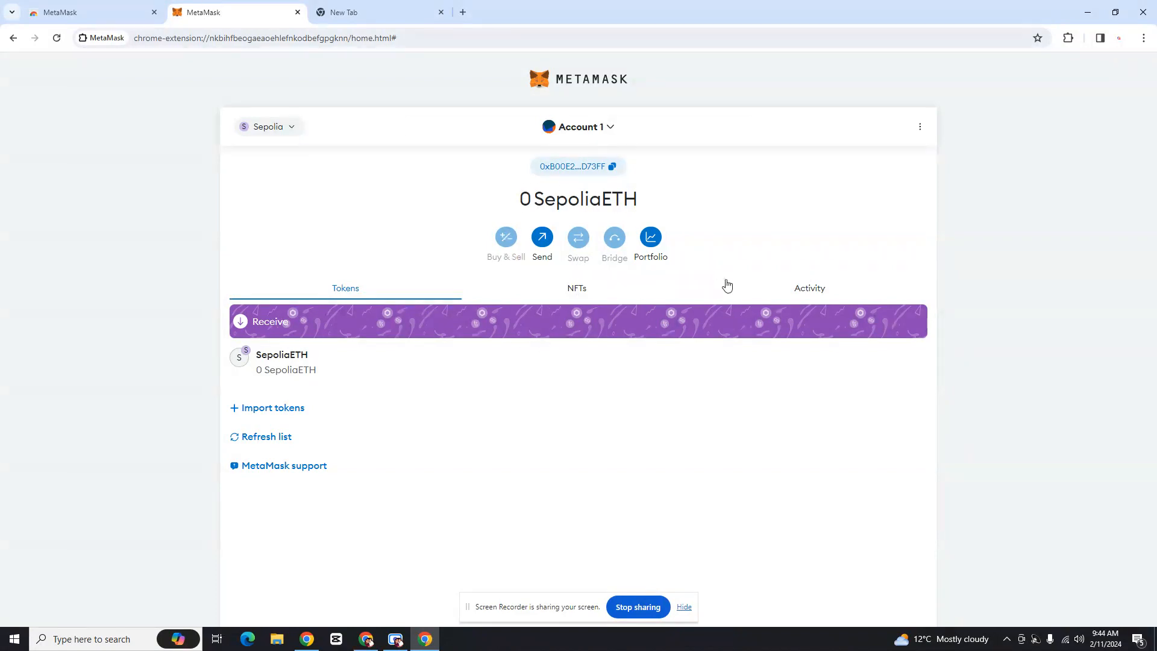
left_click(397, 18)
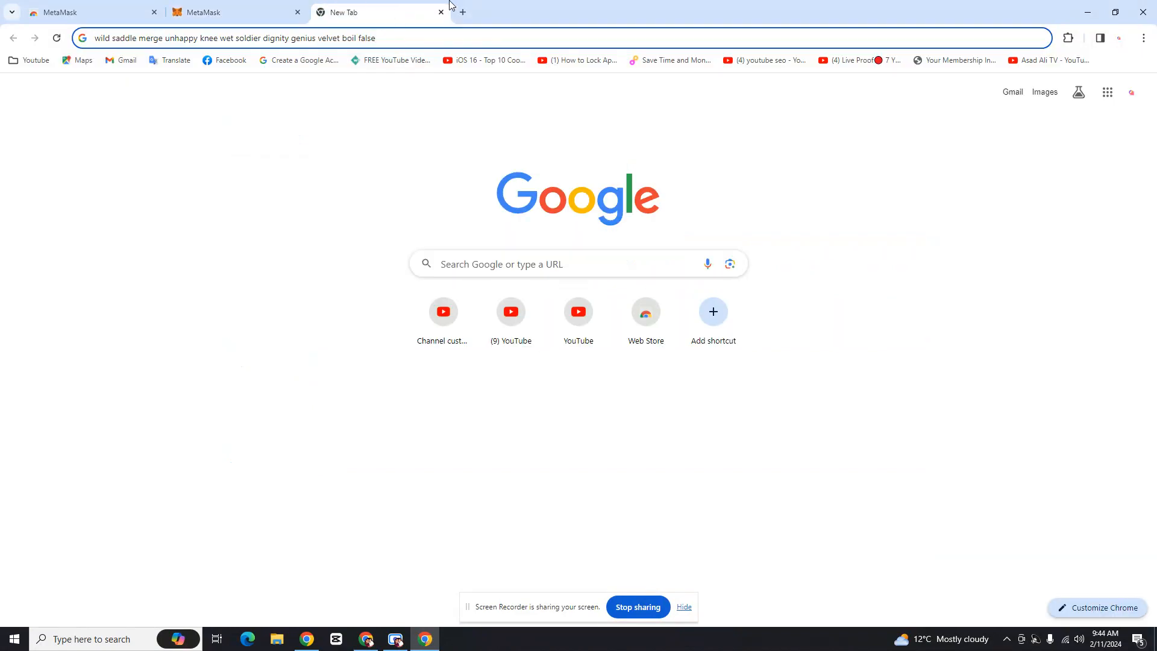
Step: Search 'remix ide' in a new tab and open Remix - Ethereum IDE, placing its tab first
left_click(467, 11)
type("re")
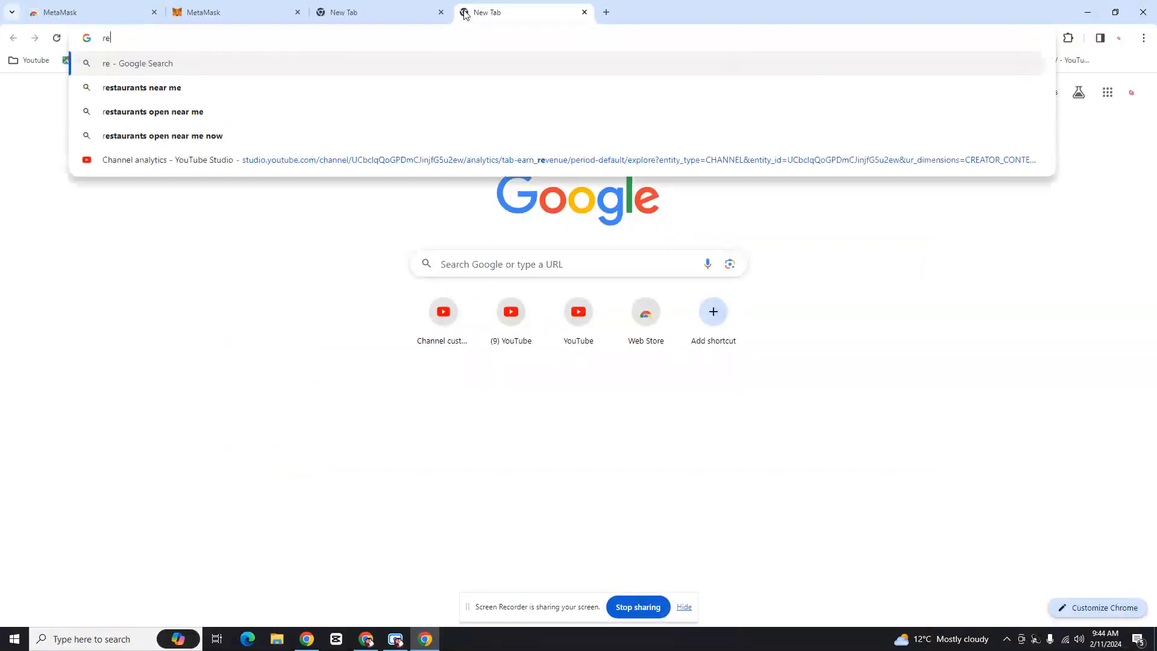
type("mo")
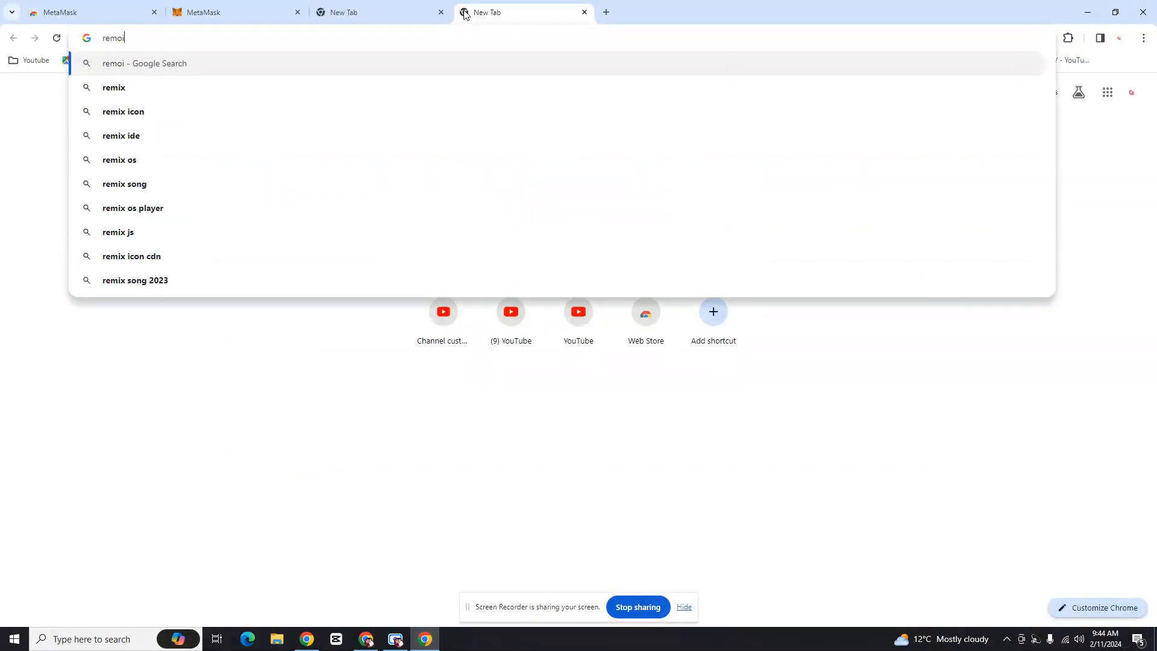
key("BackSpace")
type("ix ")
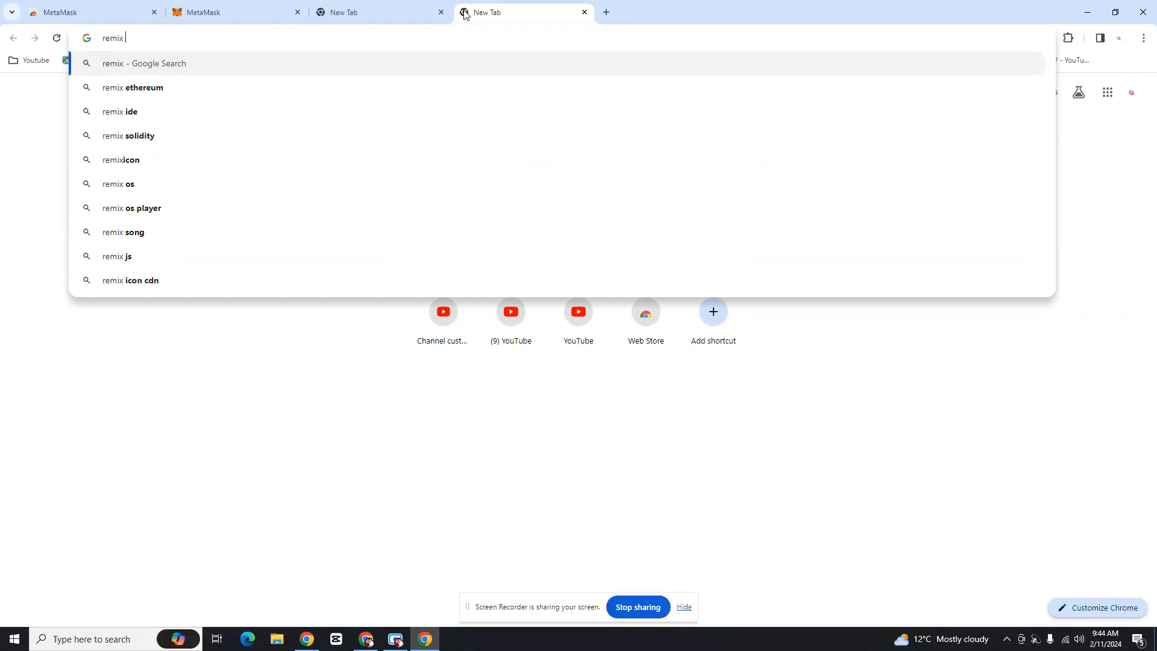
type("ide")
key("Return")
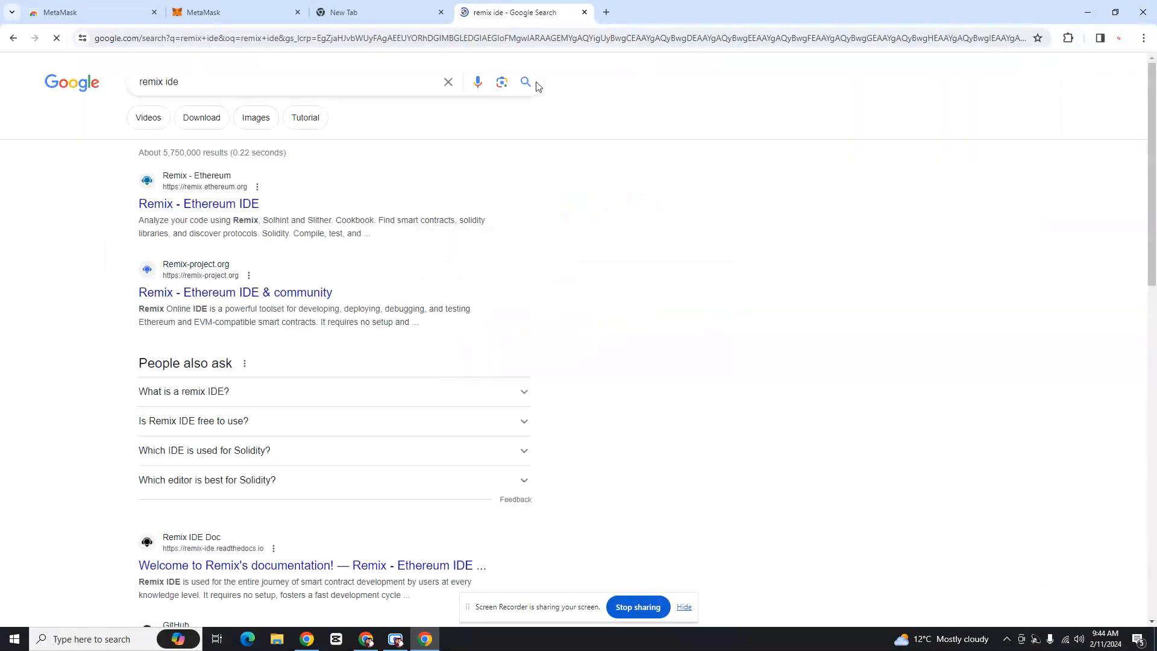
left_click(224, 206)
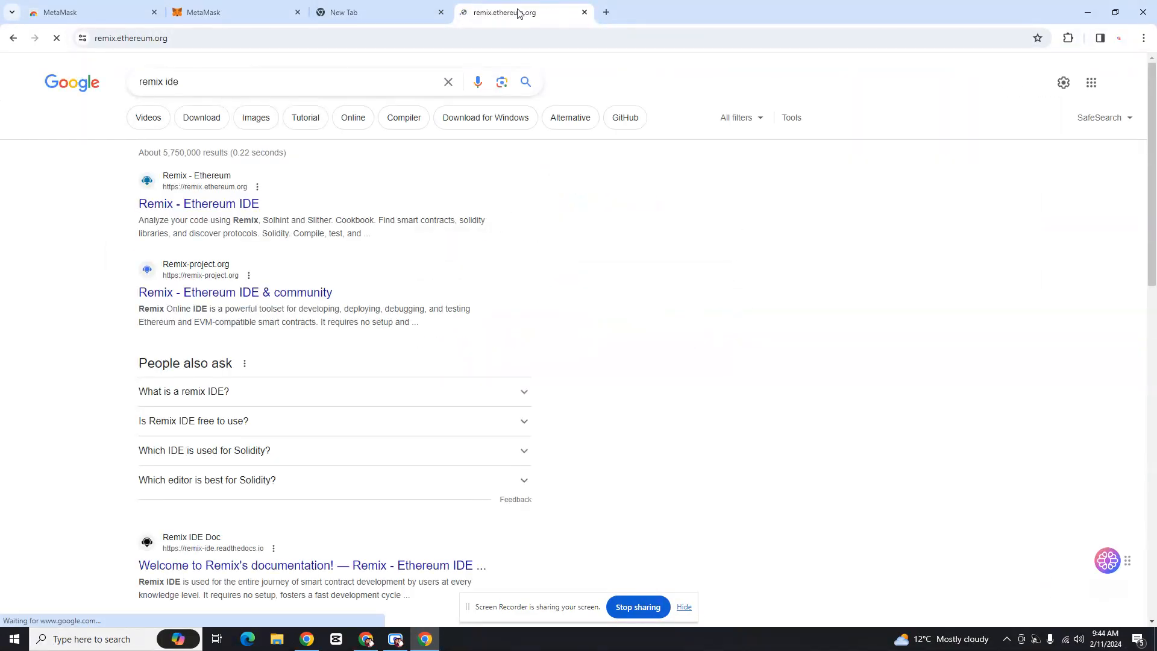
left_click_drag(516, 10, 371, 4)
left_click(572, 10)
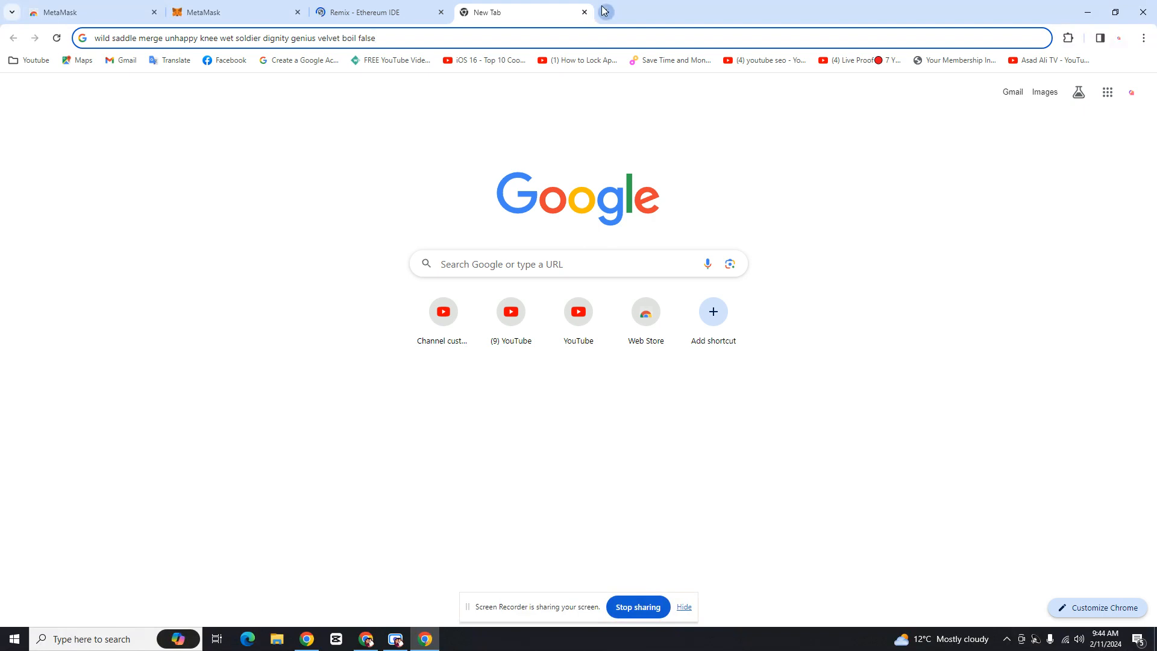
Step: Search 'sepolia faucet' in another tab and open the Ethereum Sepolia Faucet, ending on Remix
left_click(606, 12)
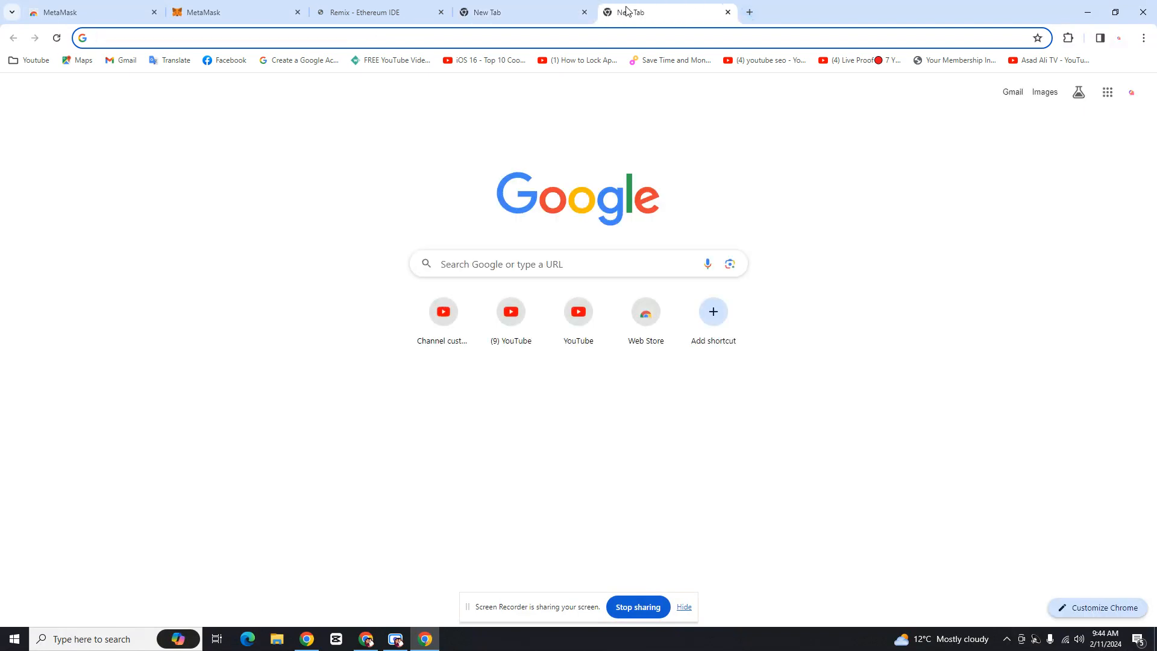
type("sep")
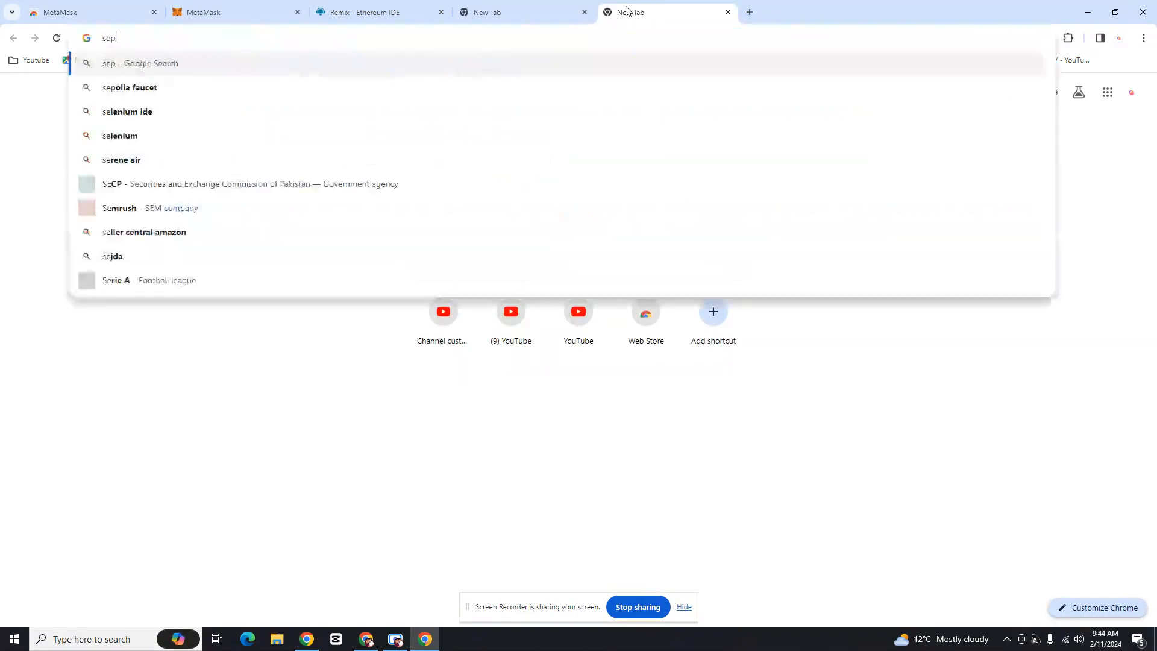
type("olia fauc")
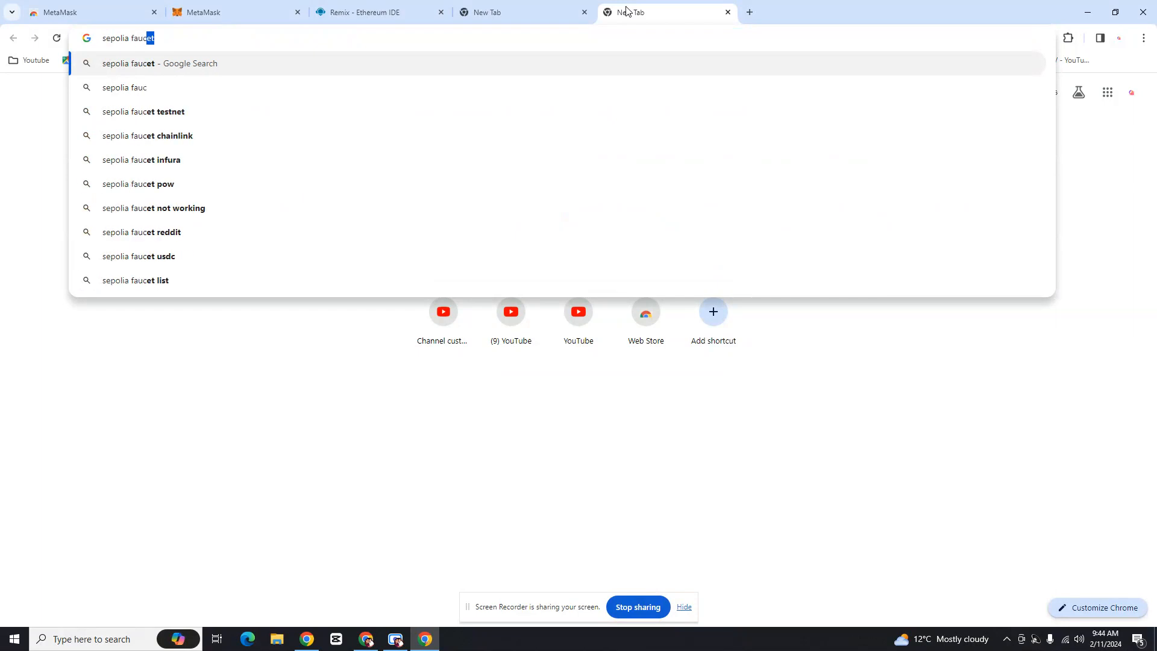
key("Return")
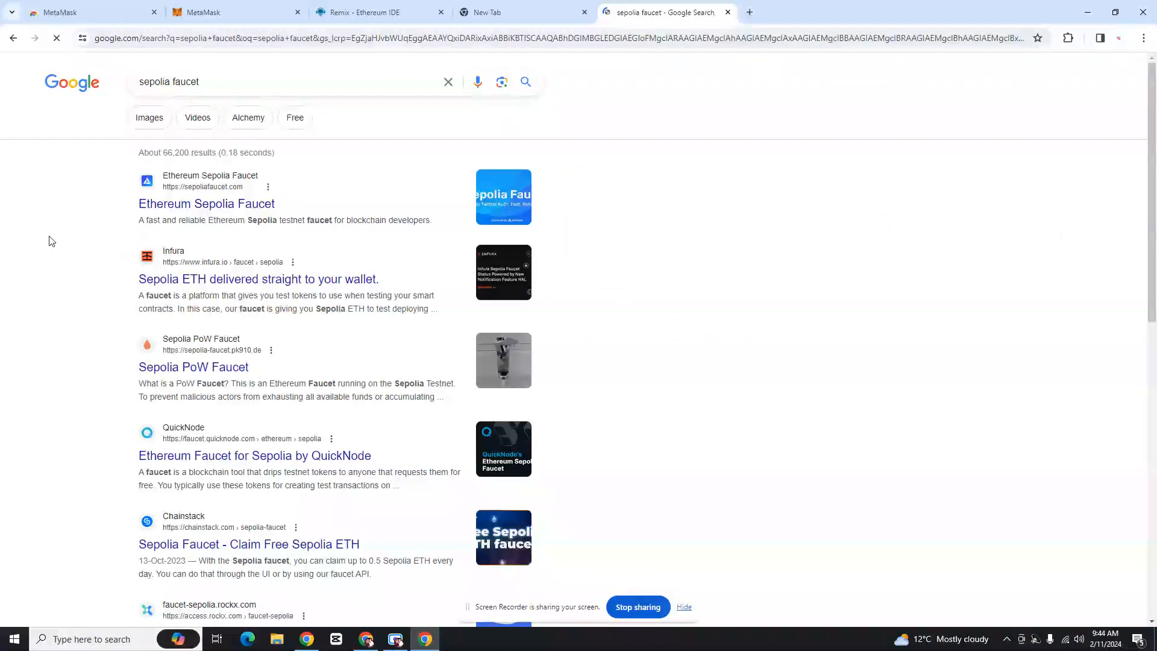
left_click(203, 212)
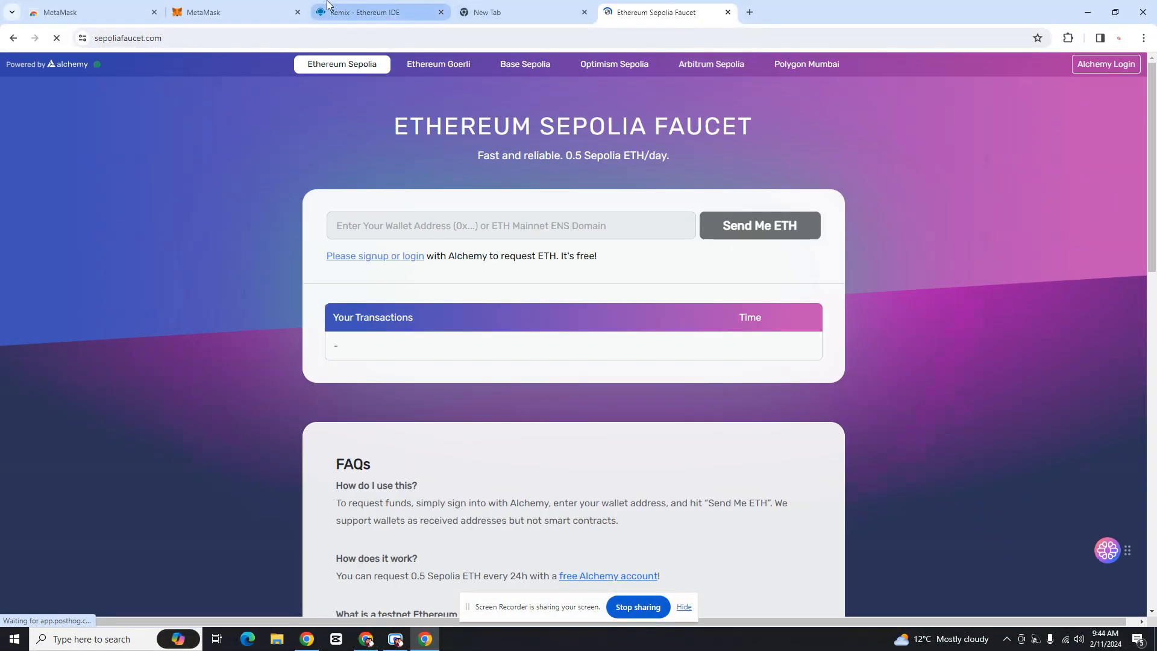
left_click(282, 9)
left_click(346, 6)
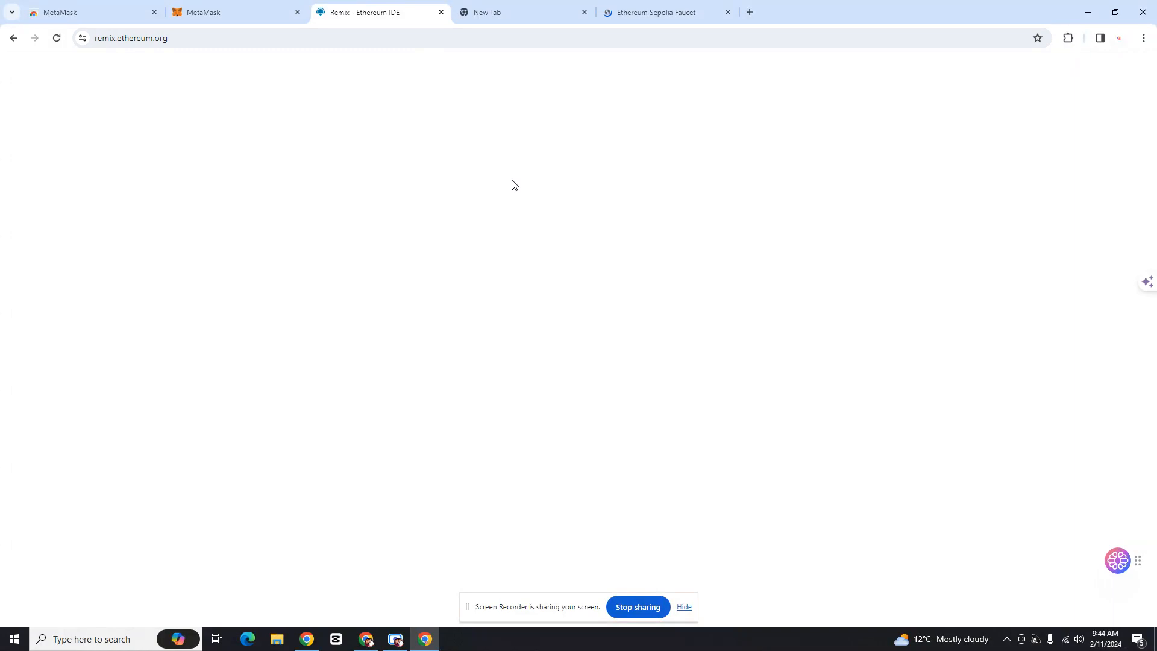
Step: Keep the new wallet on Sepolia and verify its 0 SepoliaETH balance before returning to the faucet
left_click(201, 8)
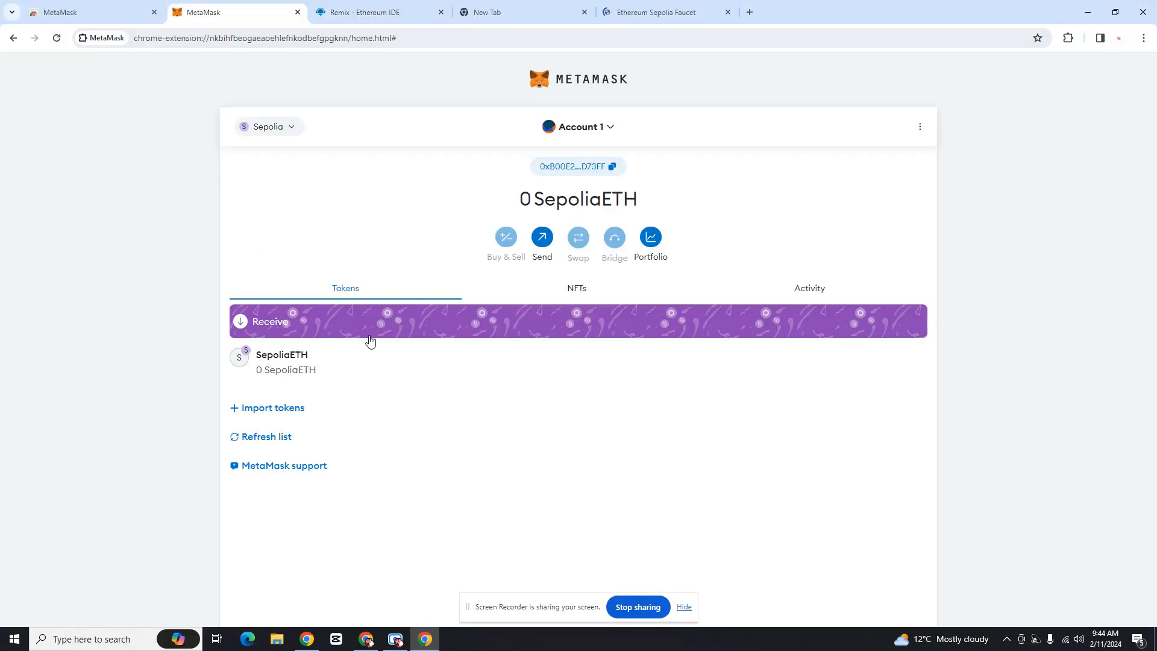
left_click(278, 128)
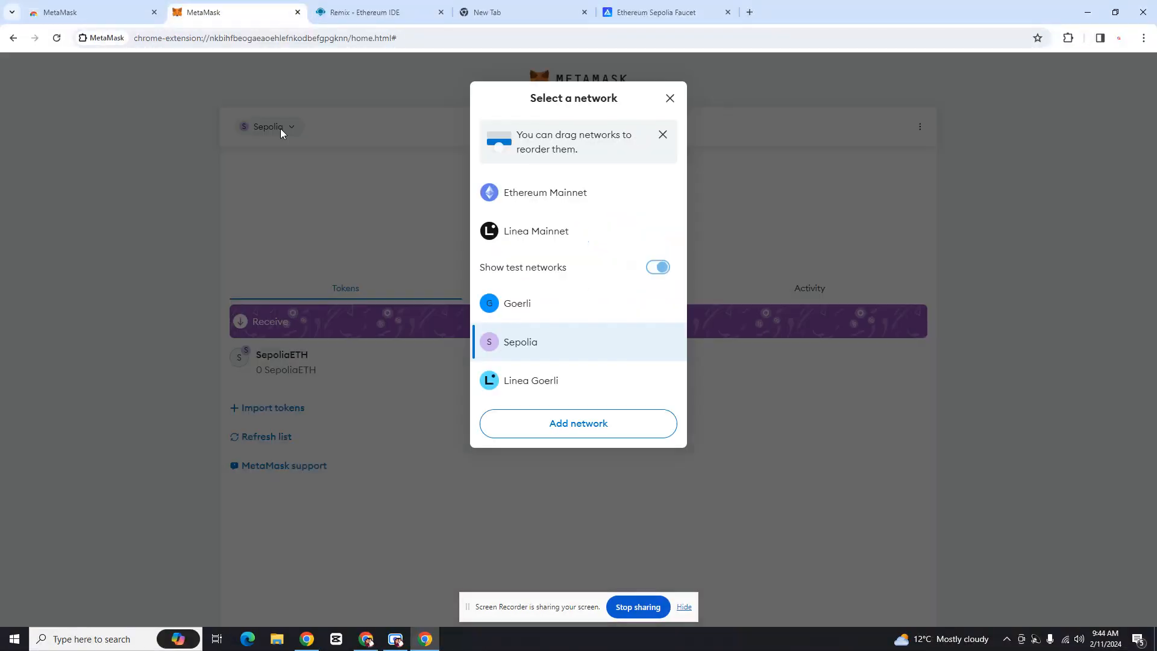
left_click(669, 99)
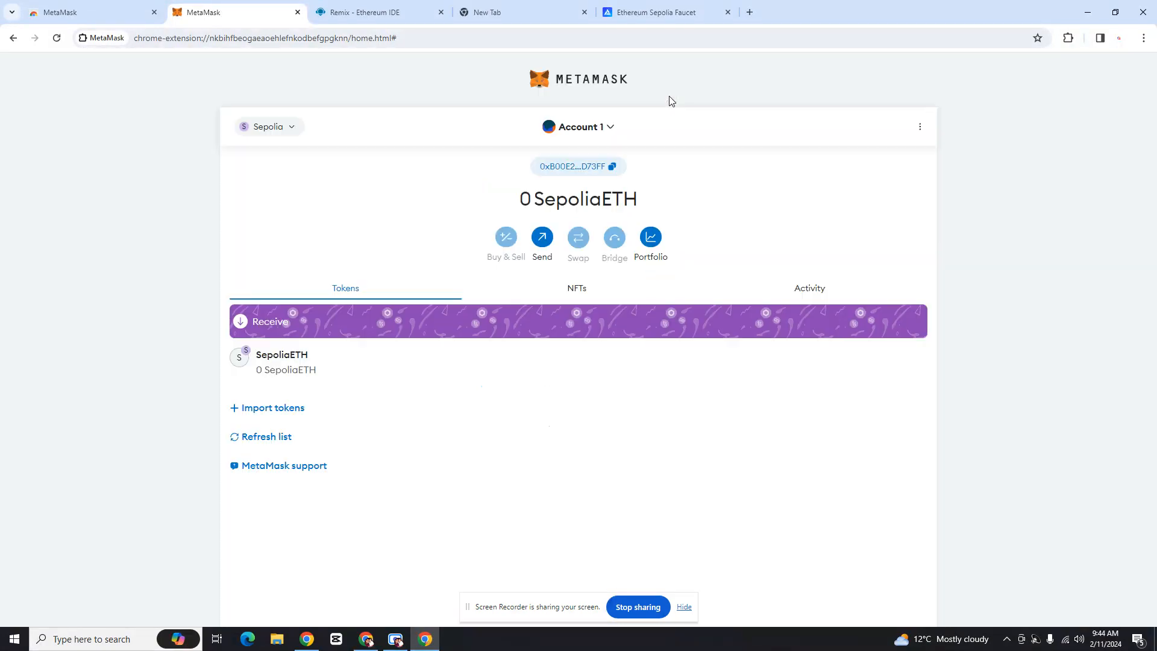
left_click(292, 126)
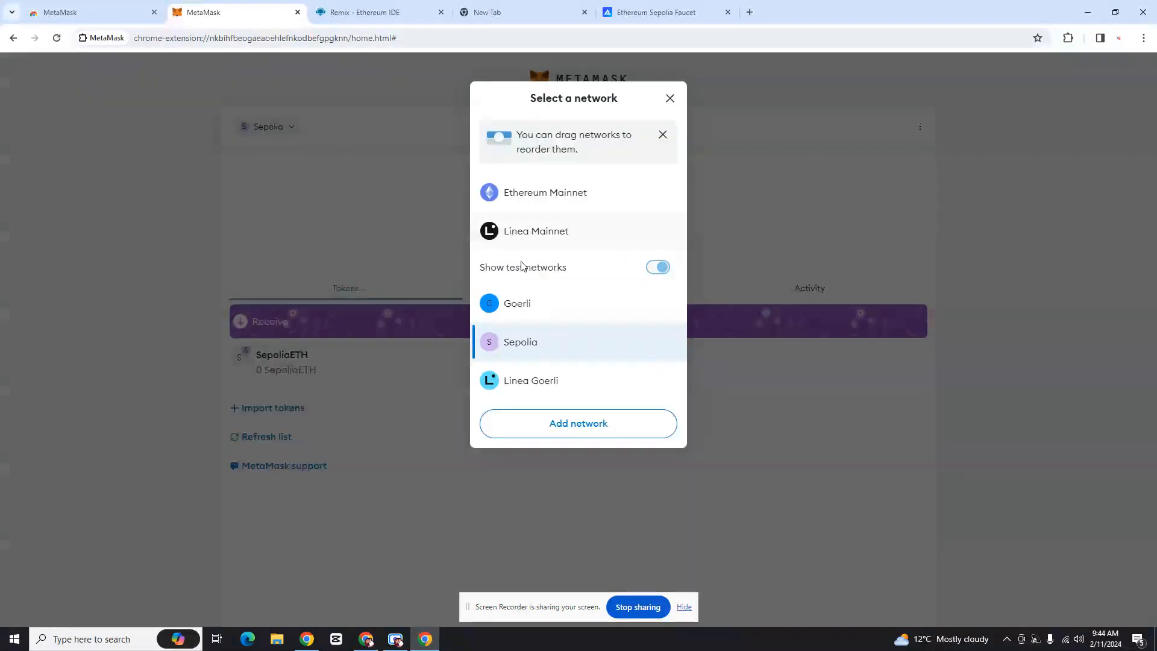
left_click(518, 342)
mouse_move(513, 202)
left_mouse_down()
mouse_move(627, 216)
mouse_move(511, 210)
left_mouse_up()
left_click(635, 209)
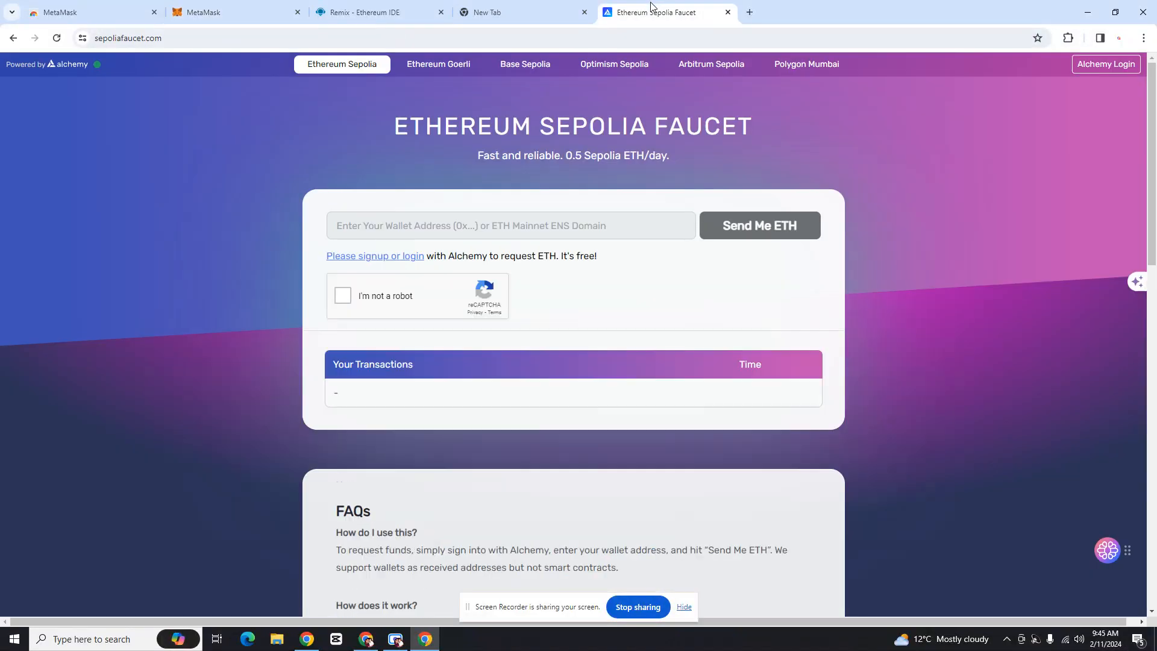
left_click(657, 12)
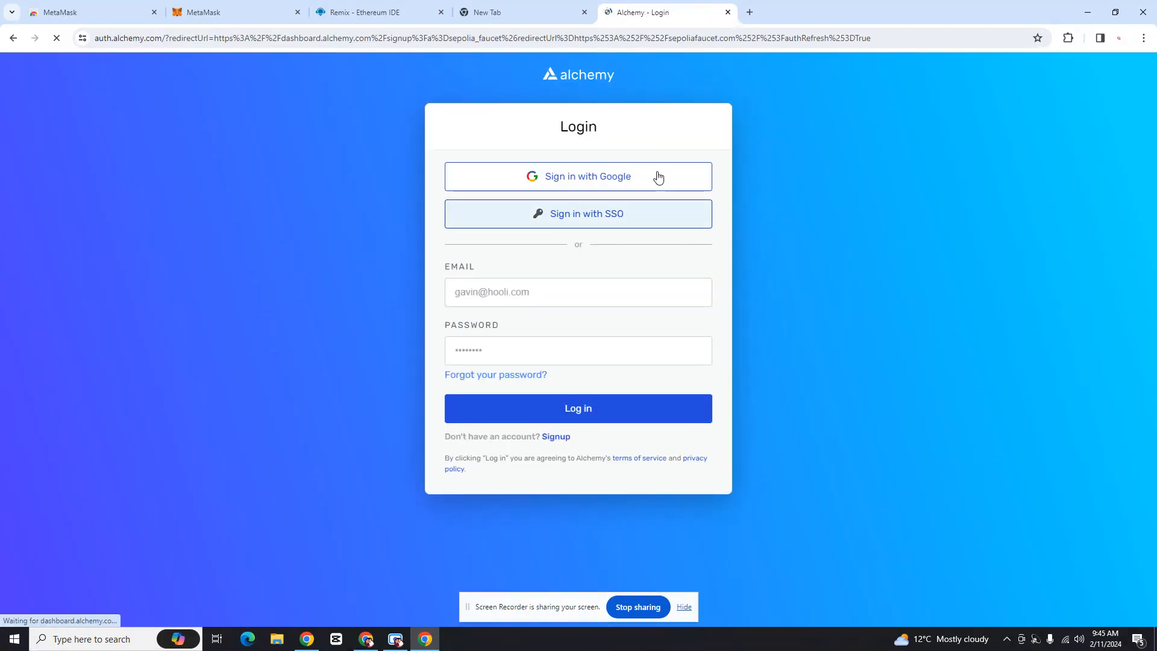
Step: Sign in to Alchemy with the Google account and pass the hCaptcha 'I am human' check
left_click(623, 174)
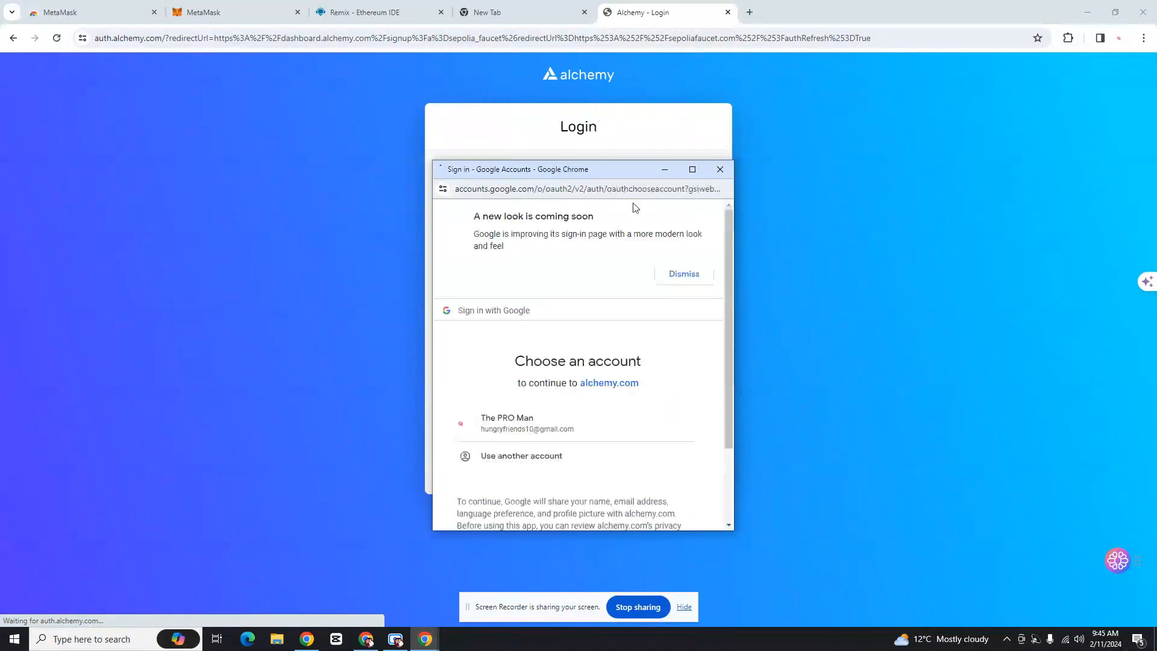
scroll(648, 310, "down", 2)
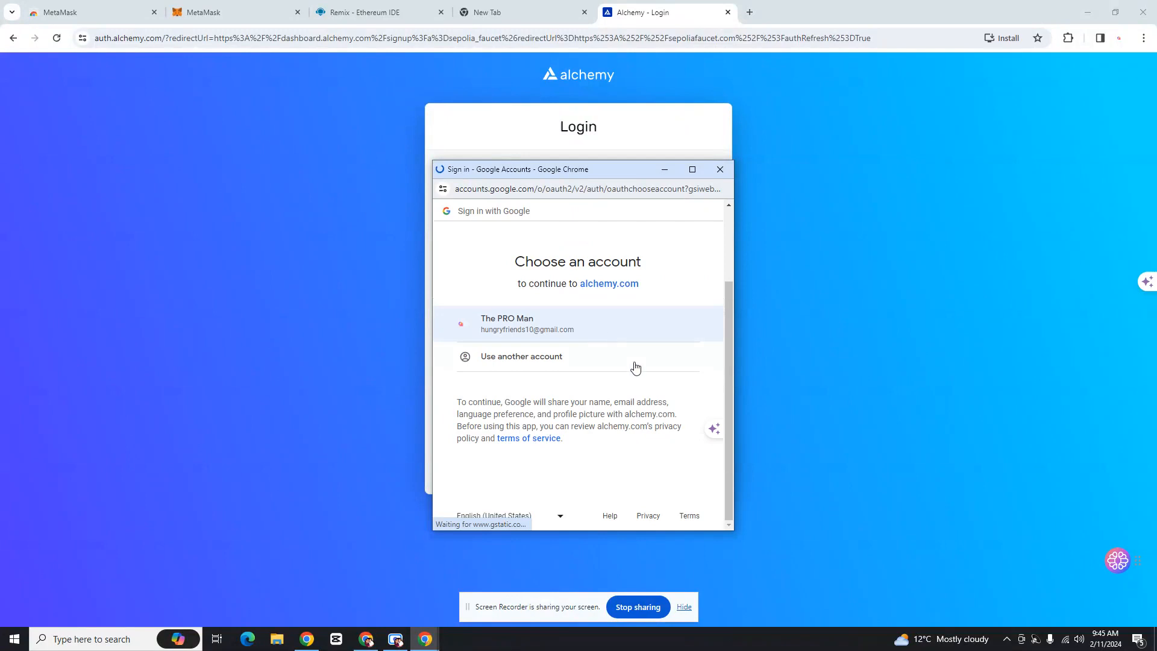
scroll(632, 374, "up", 2)
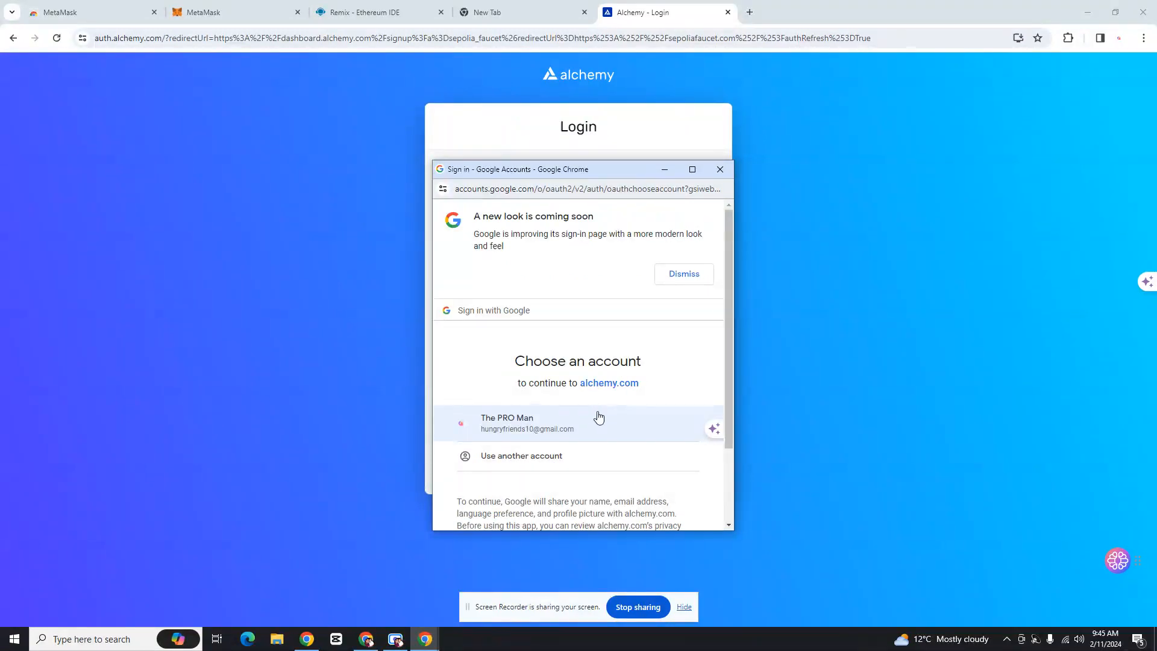
left_click(599, 417)
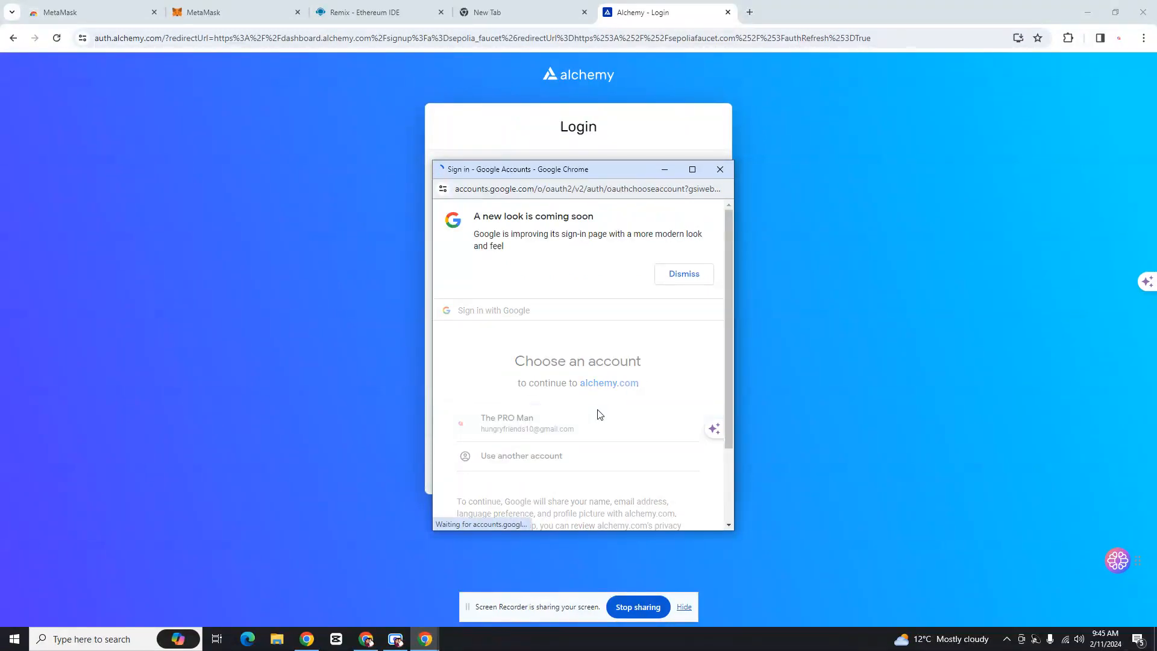
left_click(612, 396)
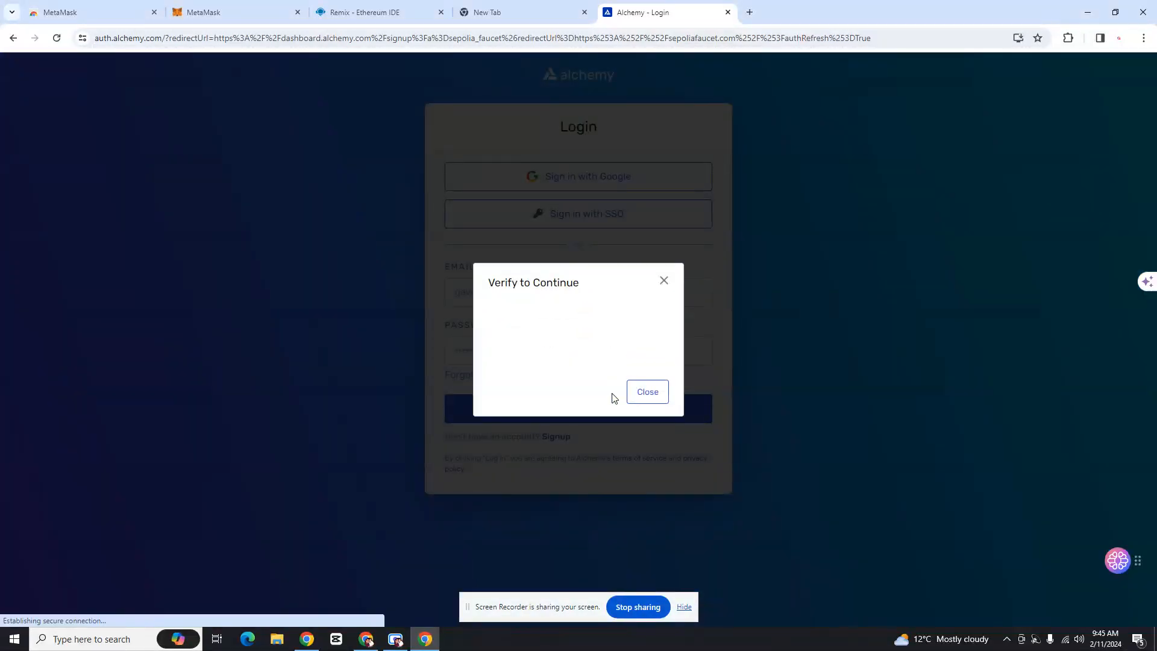
left_click(547, 343)
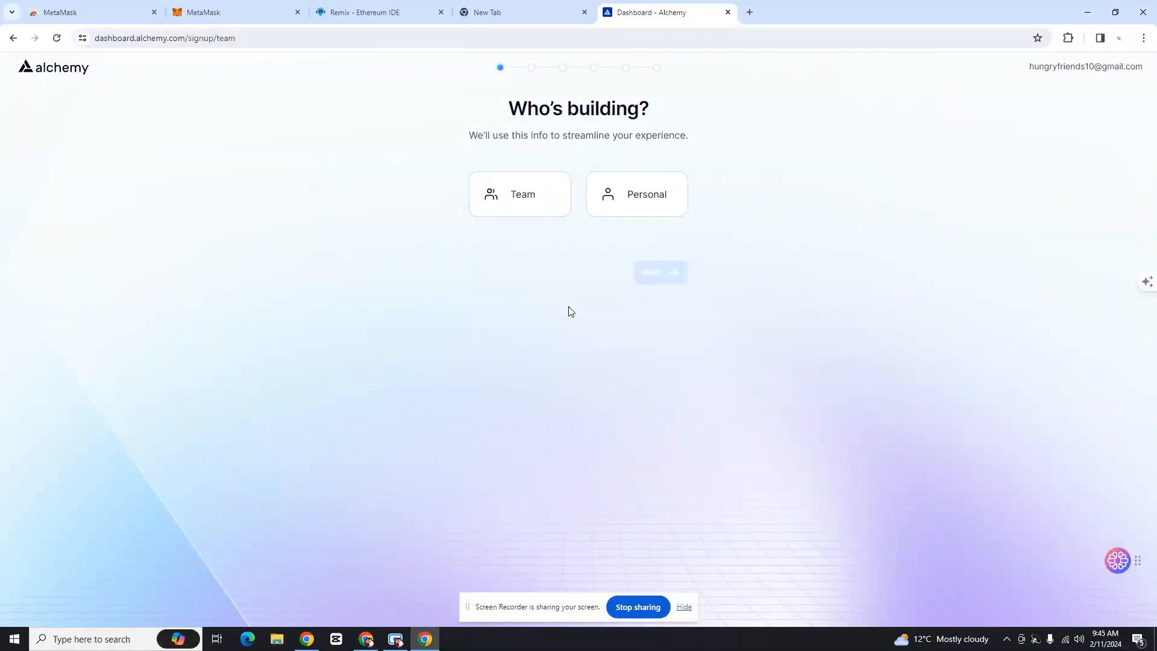
Step: Finish Alchemy sign-up as Personal, DeFi, Ethereum, Free plan, skipping payment, then open a new tab
left_click(626, 212)
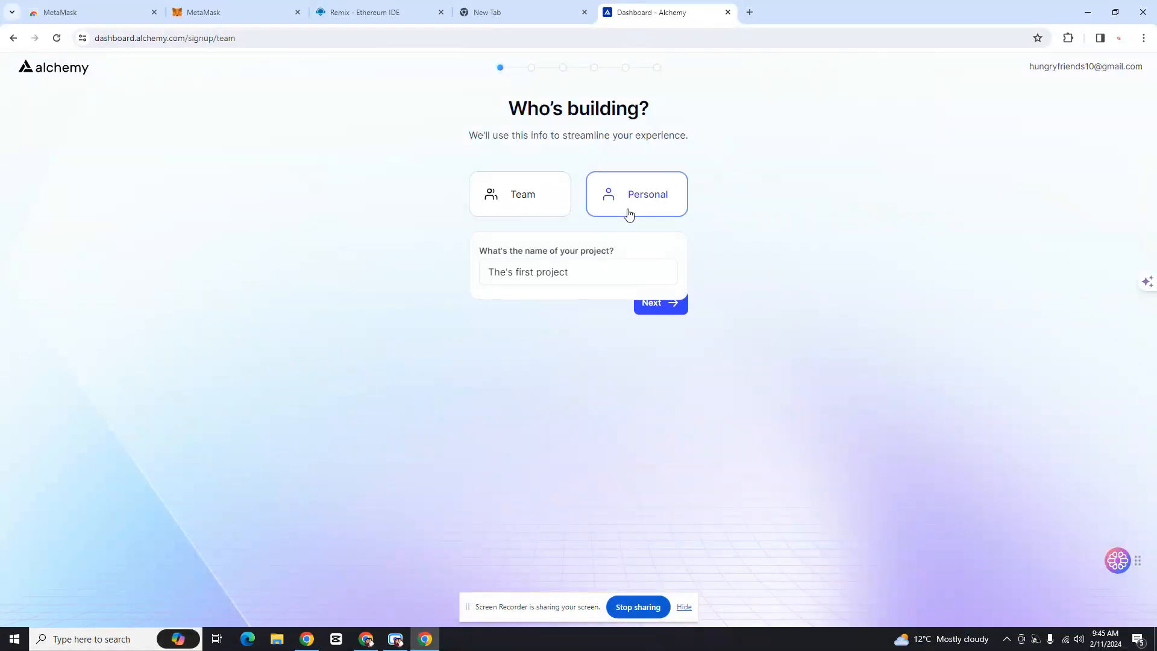
left_click(666, 342)
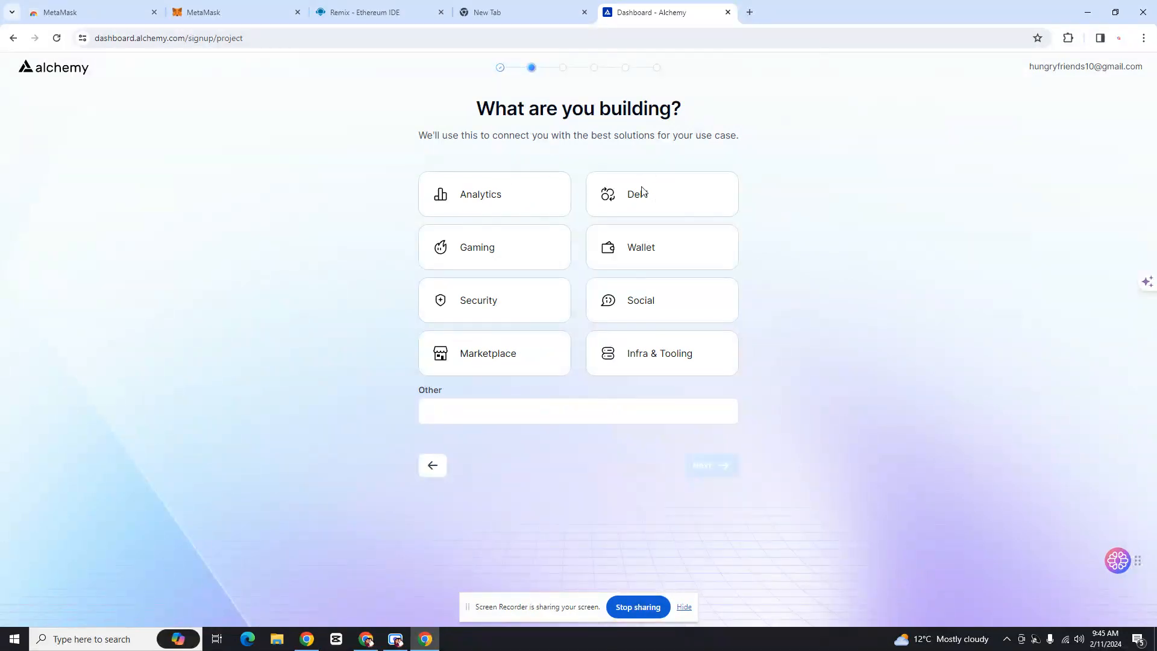
left_click(644, 193)
left_click(720, 467)
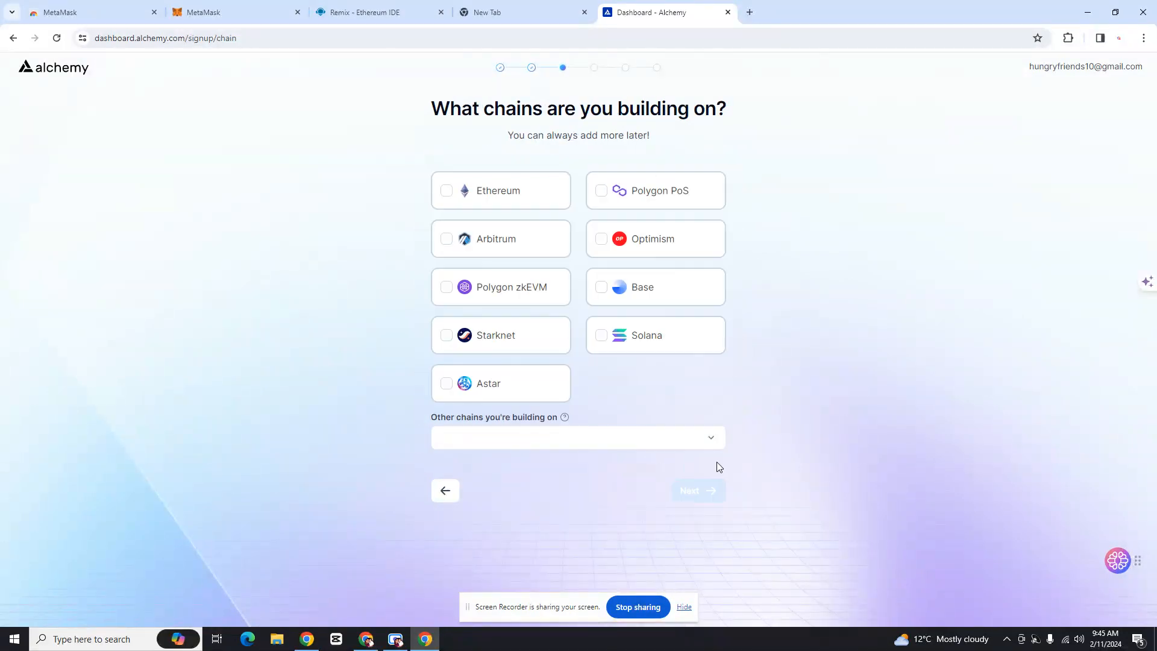
left_click(509, 191)
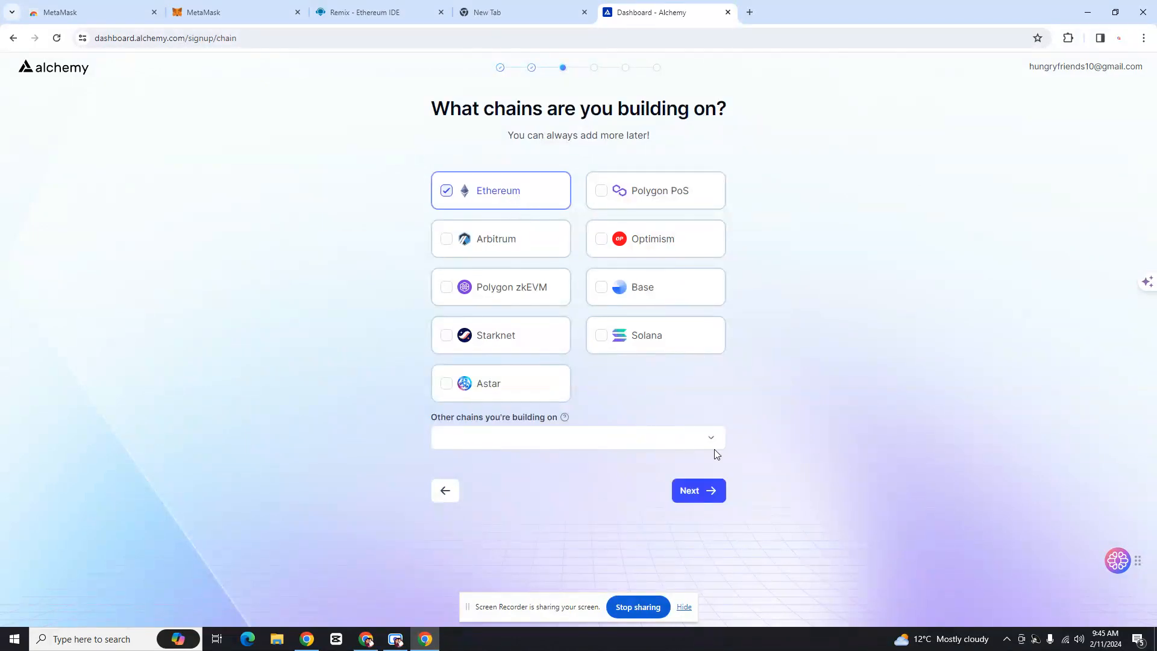
left_click(699, 489)
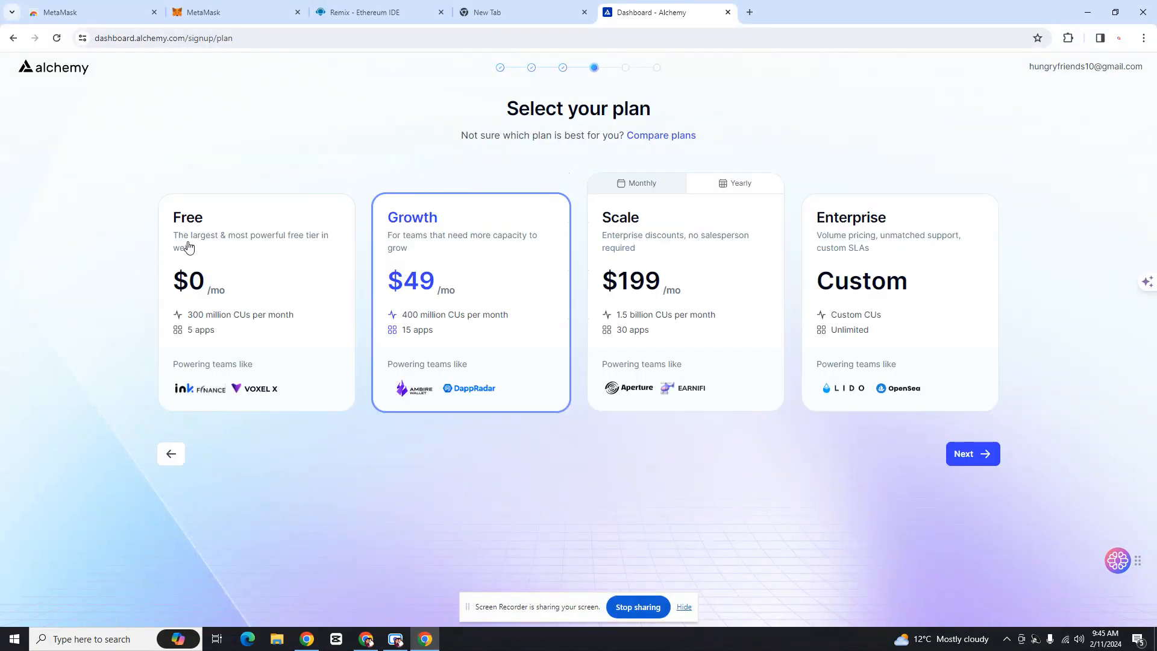
left_click(955, 454)
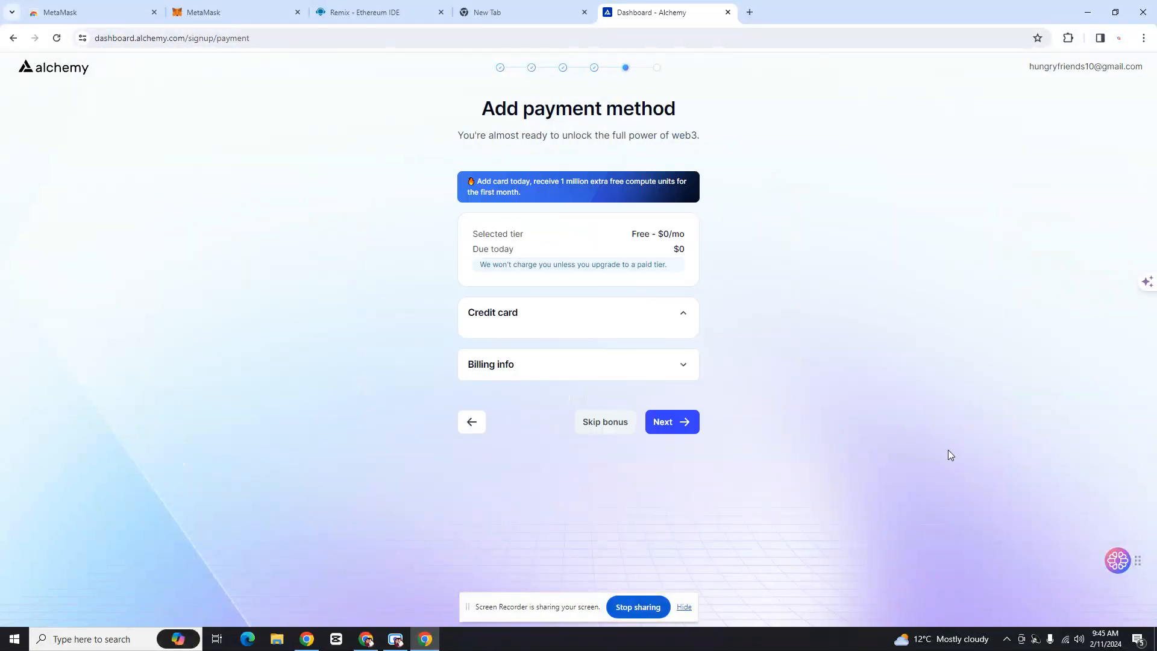
left_click(618, 563)
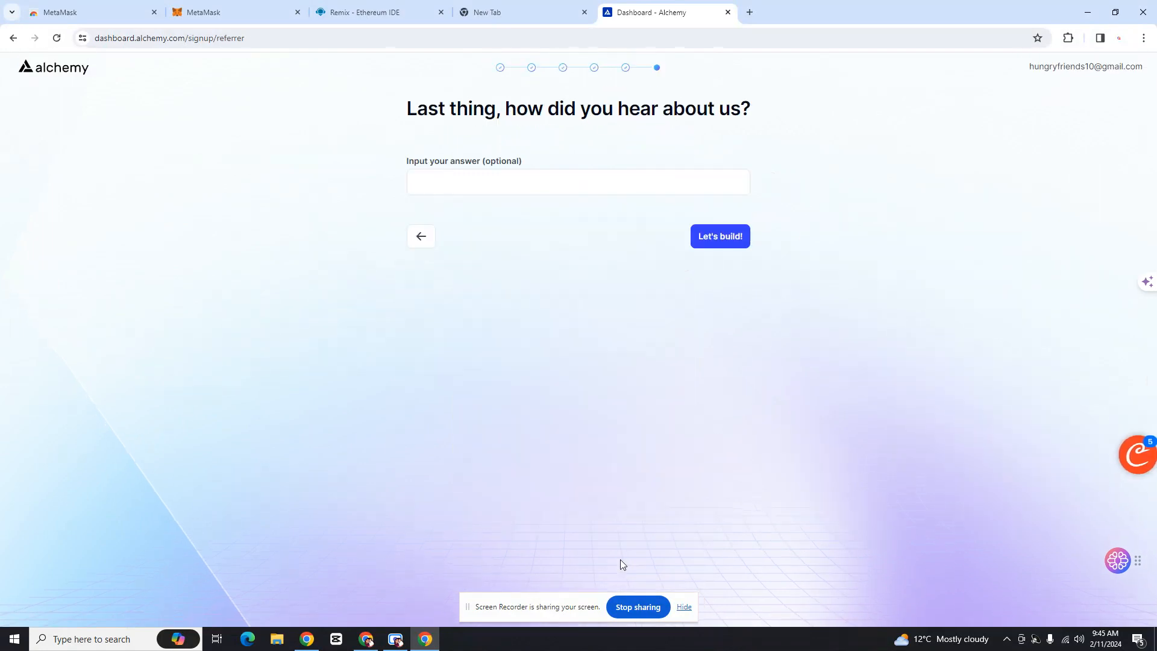
left_click(741, 236)
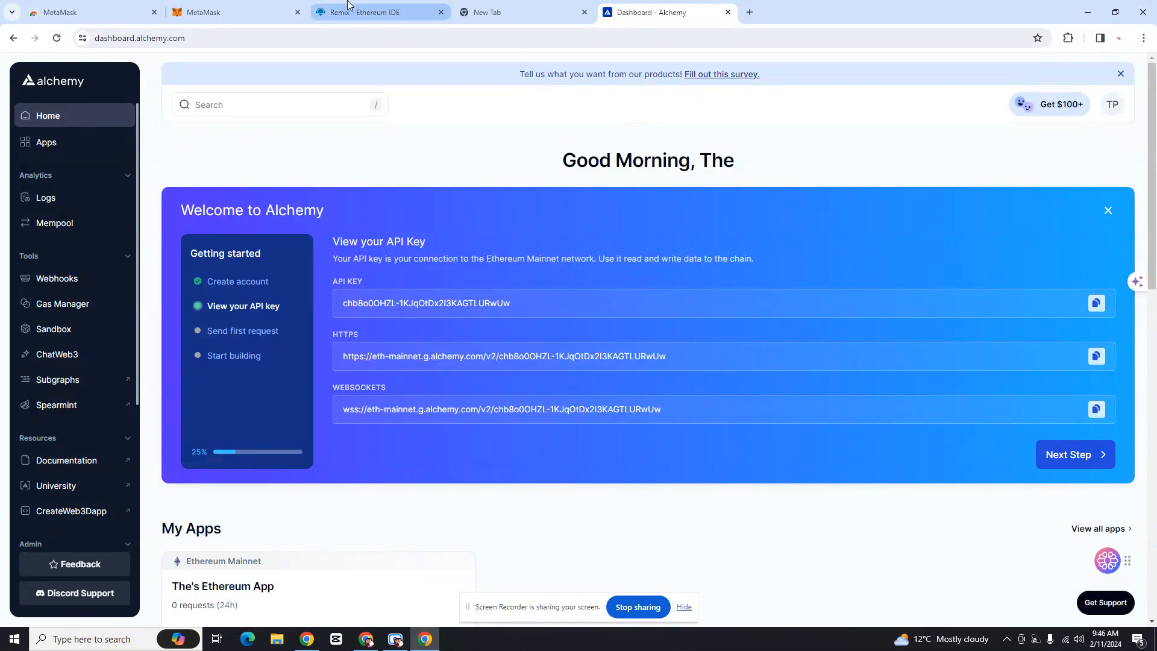
left_click(479, 12)
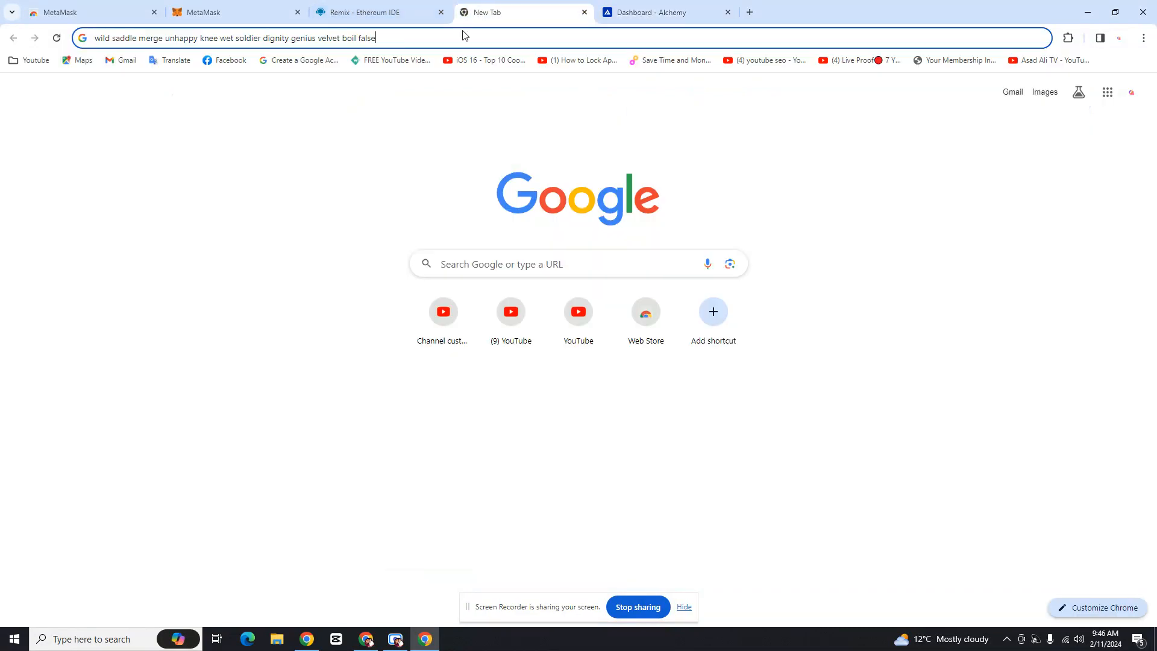
left_click(743, 9)
Step: Search 'sepolia faucet', open the Ethereum Sepolia Faucet site, and close the Alchemy dashboard tab
type("sepolia faucet")
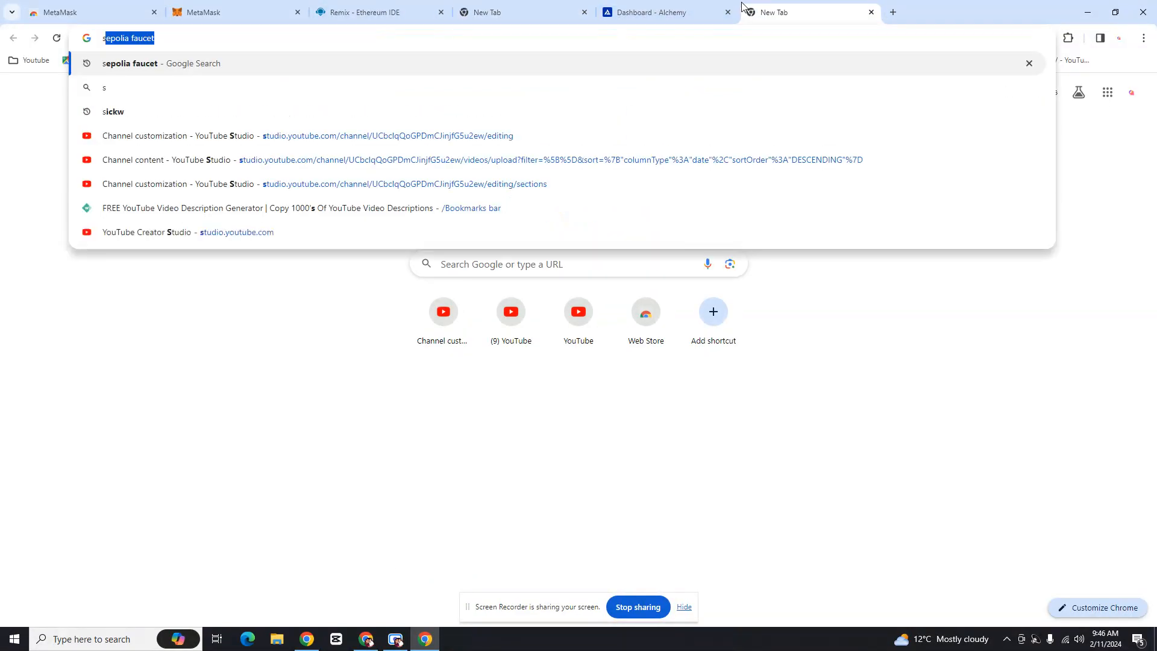
key("Return")
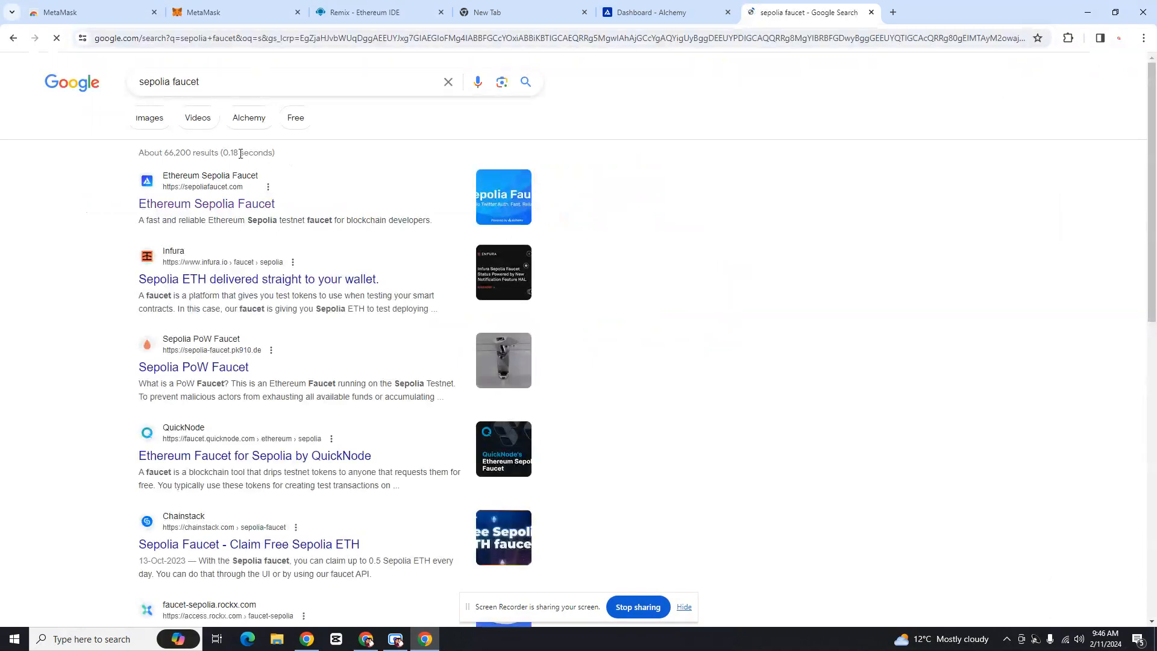
left_click(230, 205)
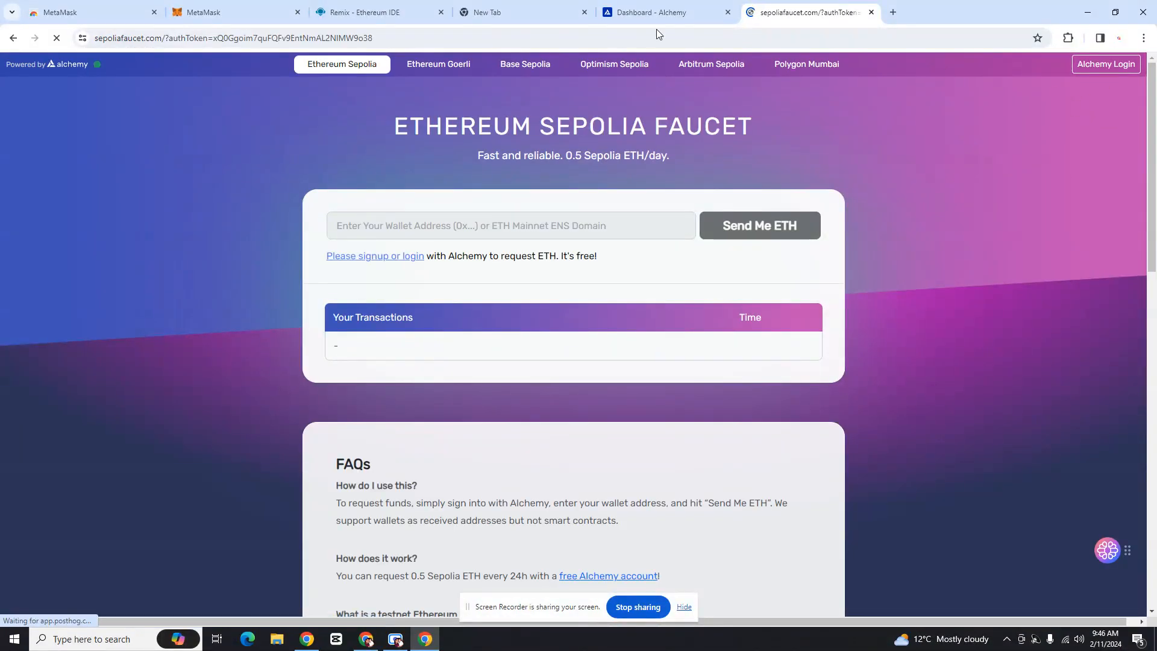
left_click(727, 12)
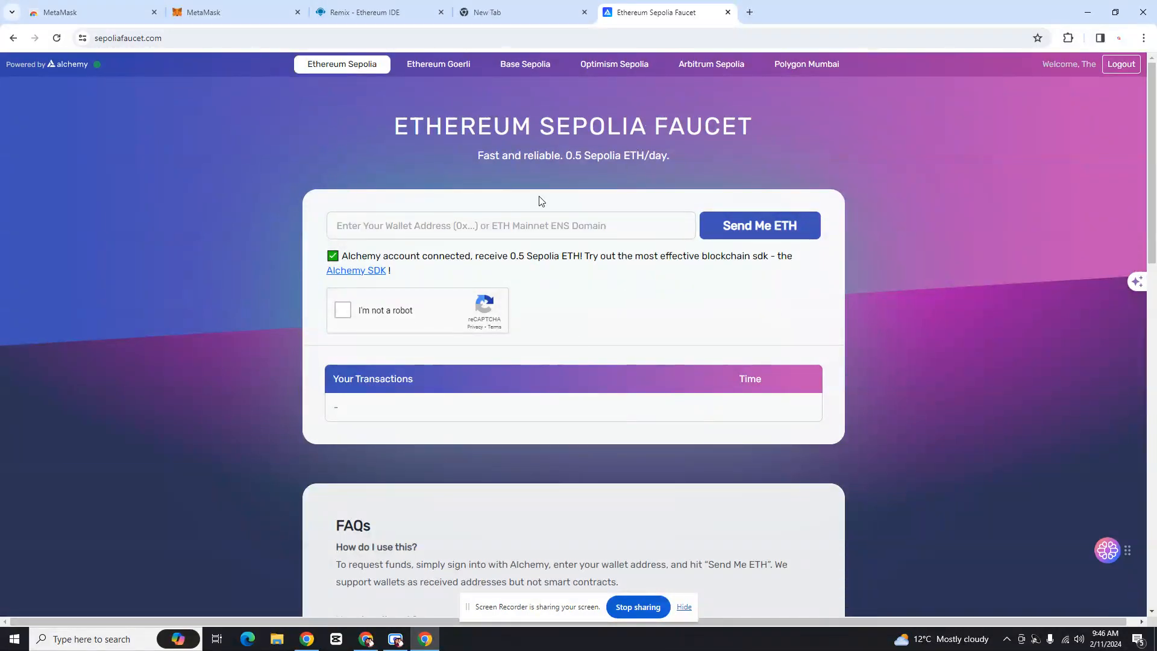
Step: Pin MetaMask to the toolbar, open it, and dismiss the What's new notice and feature tour
left_click(1068, 38)
left_click(1016, 185)
left_click(1046, 38)
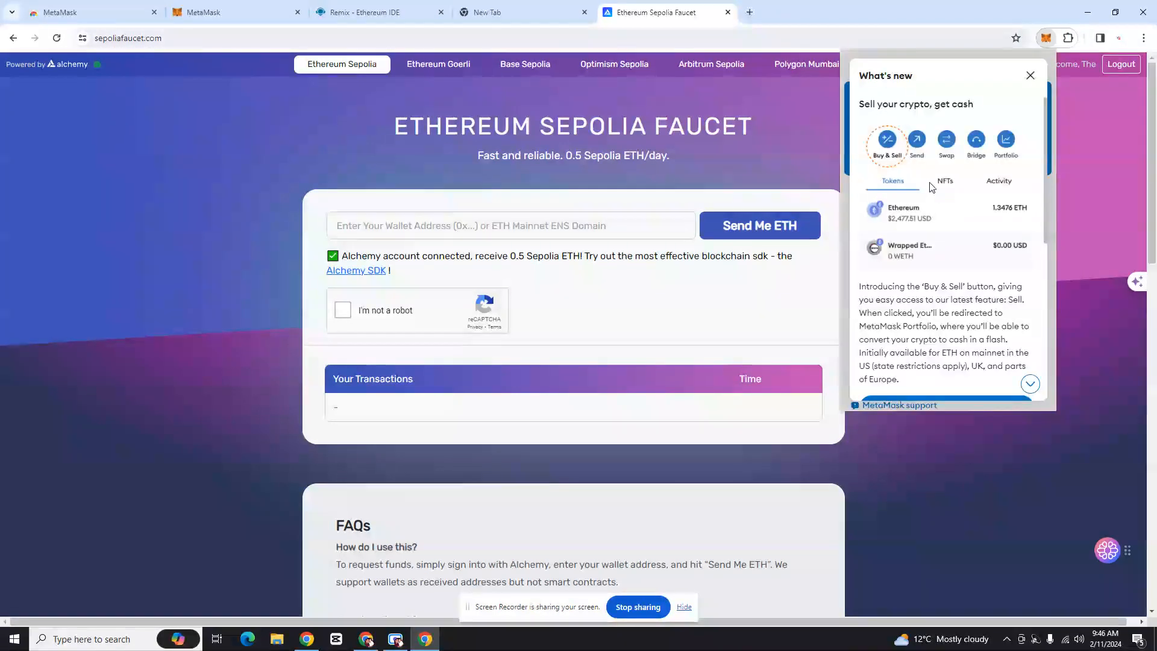
left_click(1030, 77)
left_click(1021, 154)
left_click(1020, 155)
left_click(1020, 156)
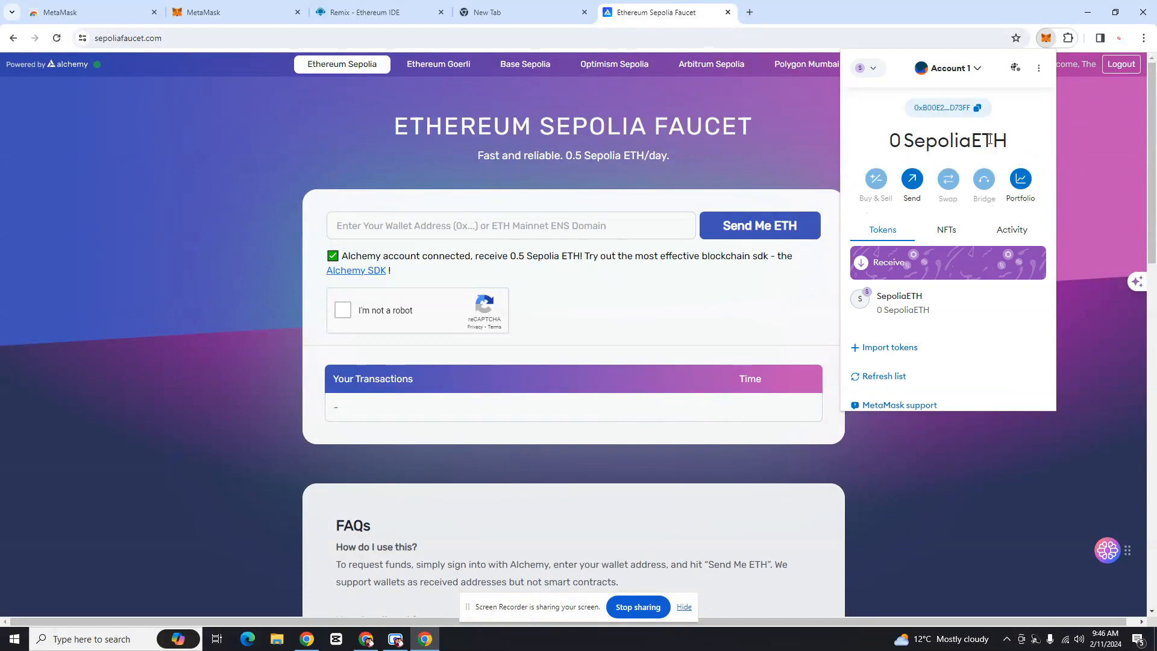
Step: Create a new MetaMask account named 'Sepolia Net'
left_click(972, 69)
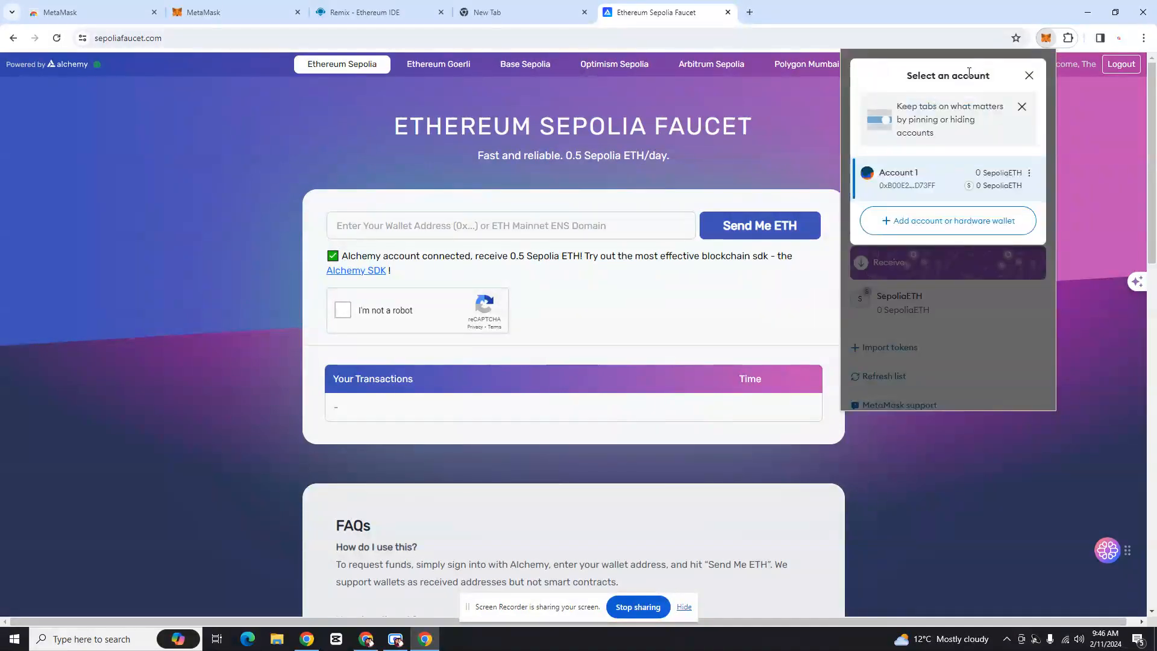
left_click(977, 222)
left_click(915, 118)
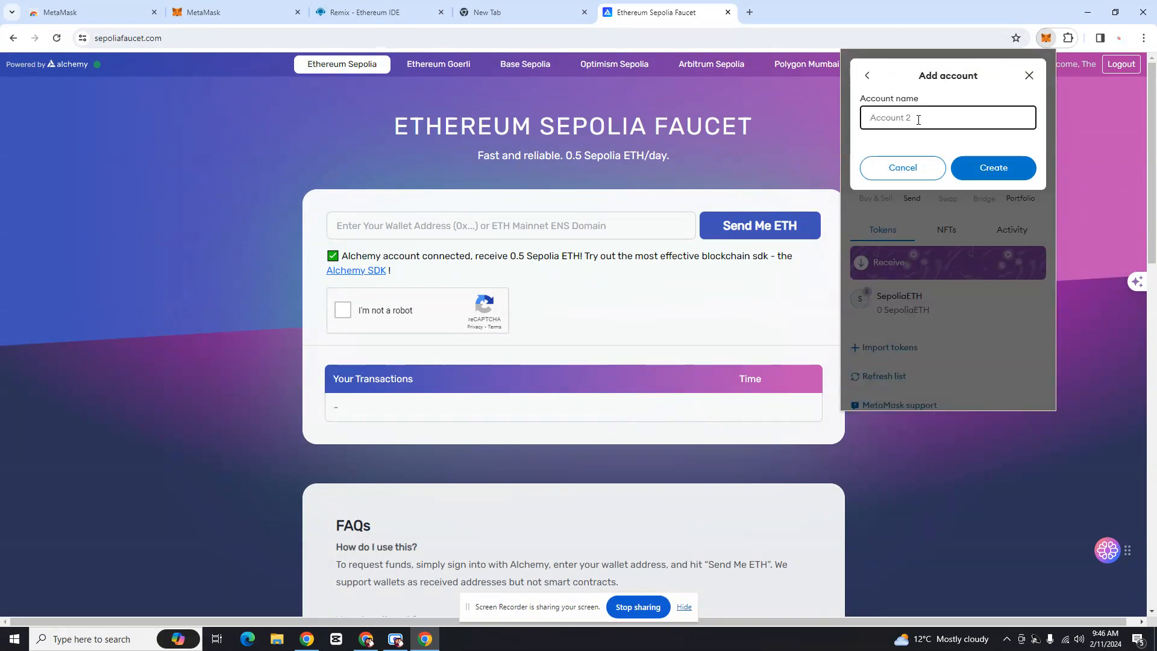
type("Sepo")
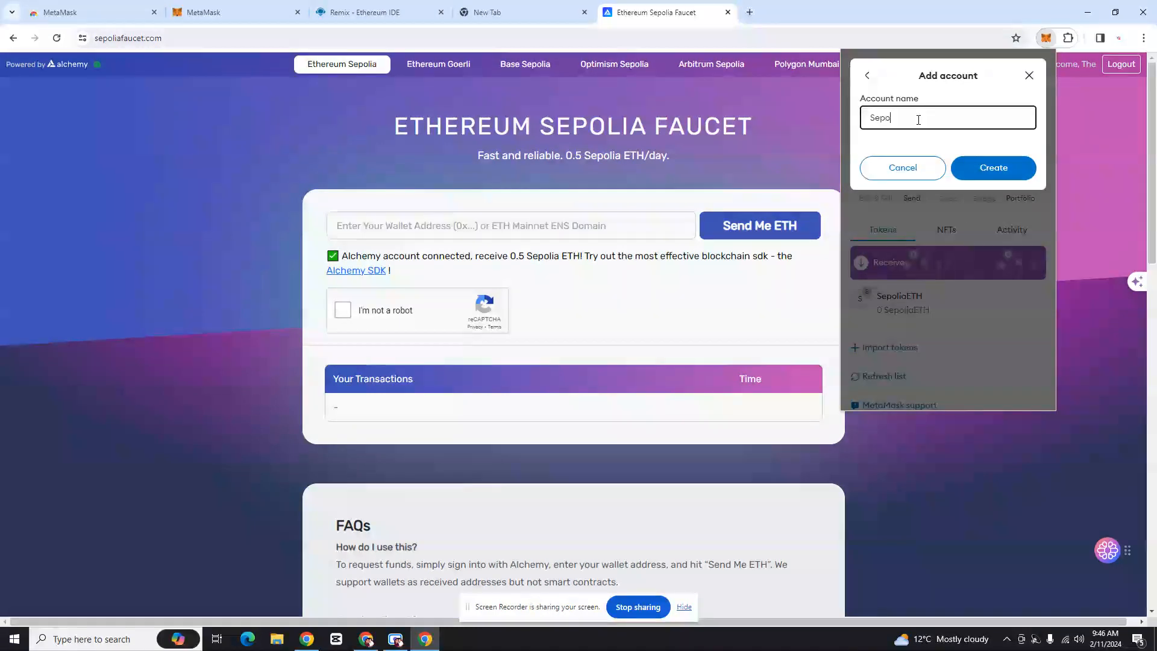
type("lia Netwrok")
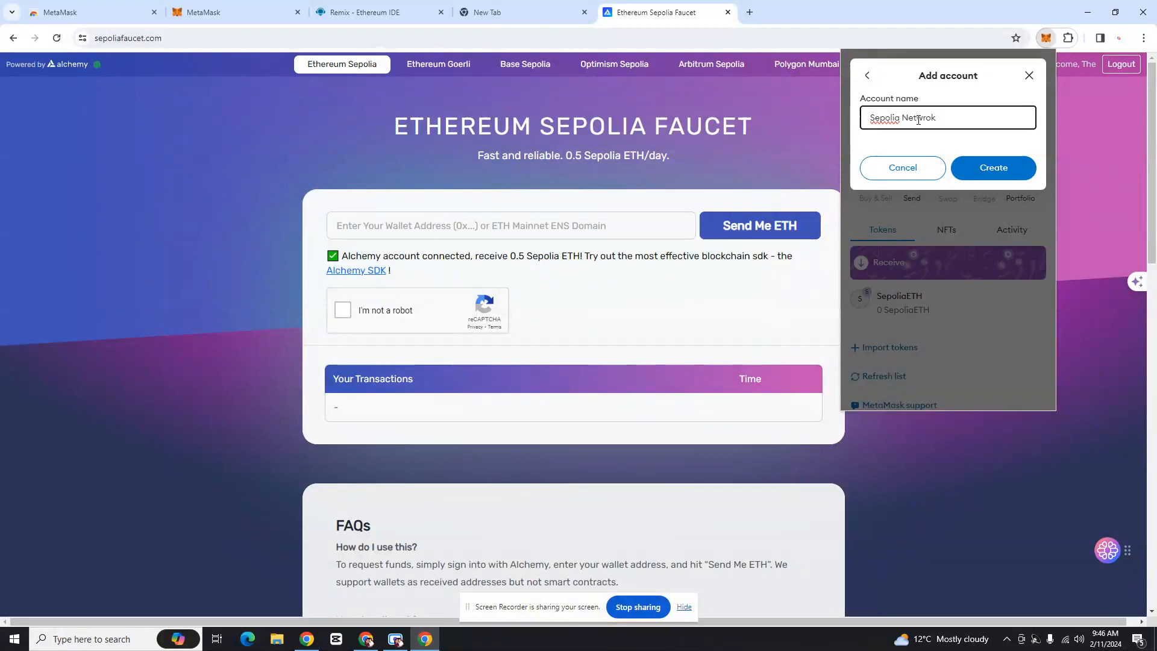
left_click(993, 169)
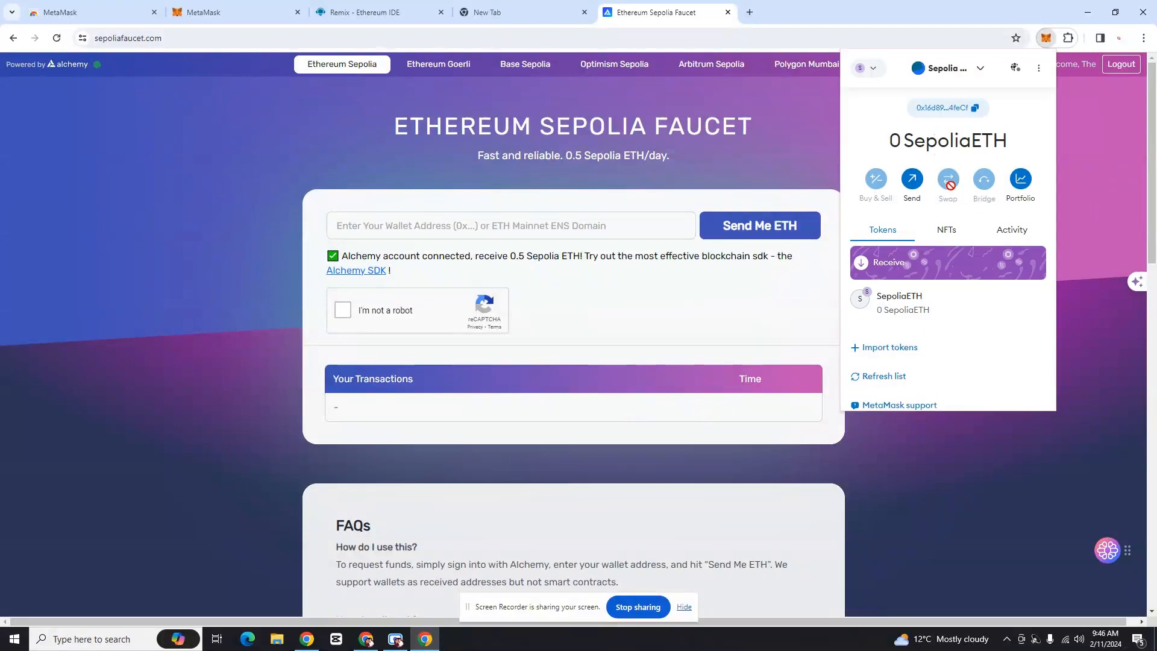
Step: Paste the new MetaMask address into the Sepolia Faucet and request 0.5 Sepolia ETH
left_click(976, 109)
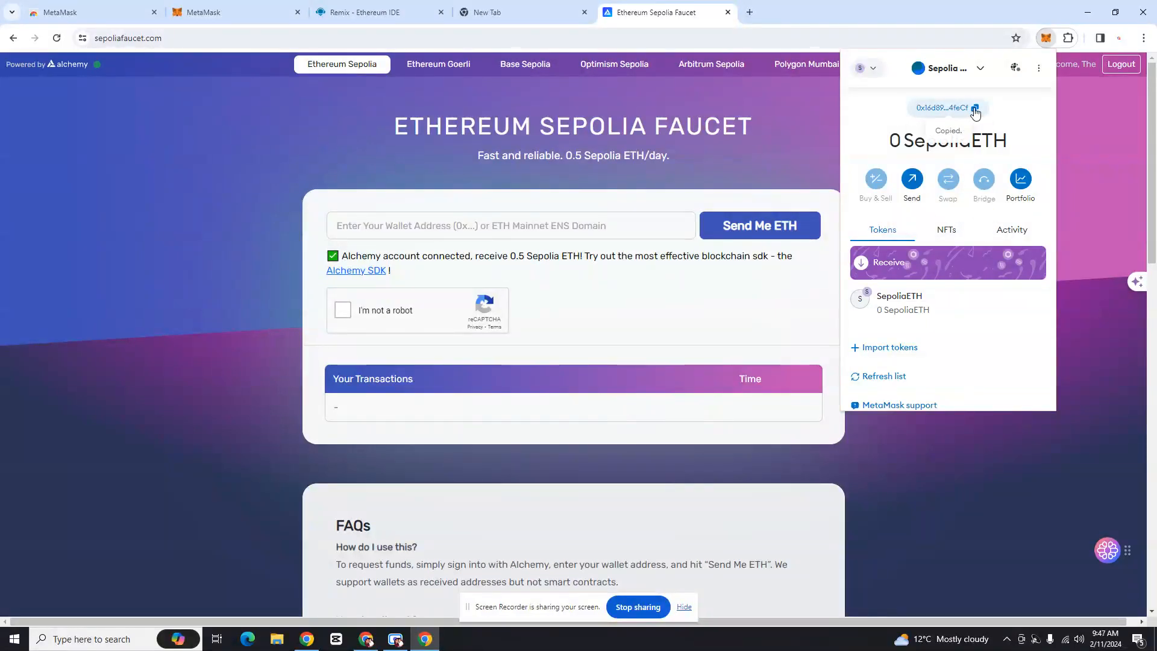
right_click(450, 224)
left_click(519, 330)
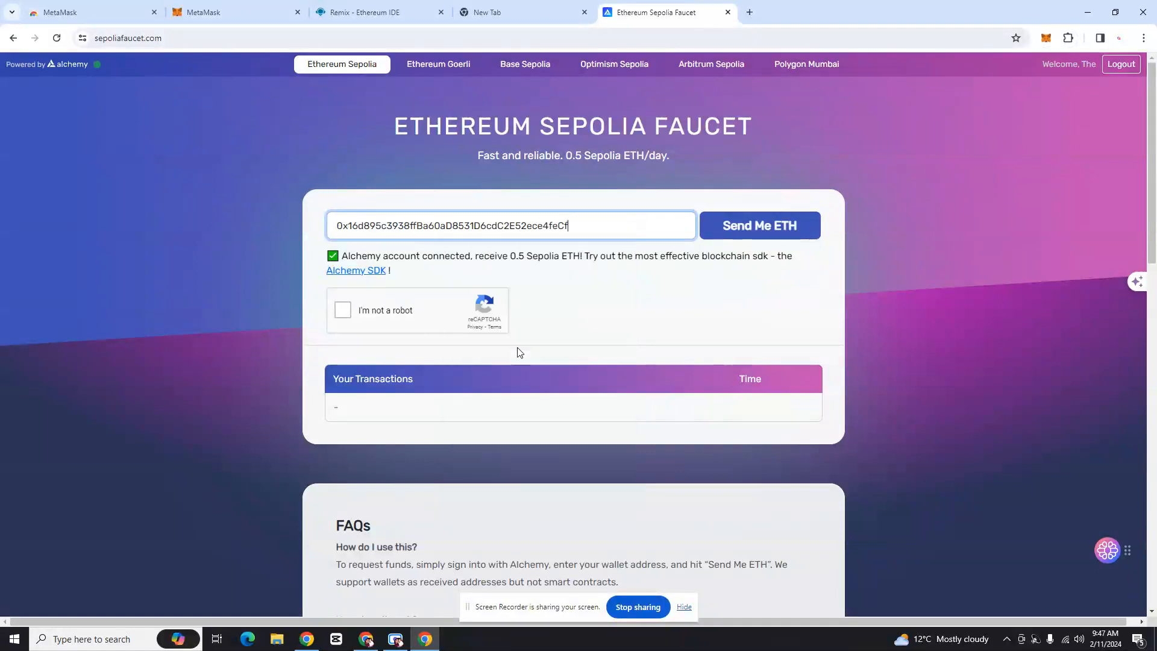
left_click(399, 312)
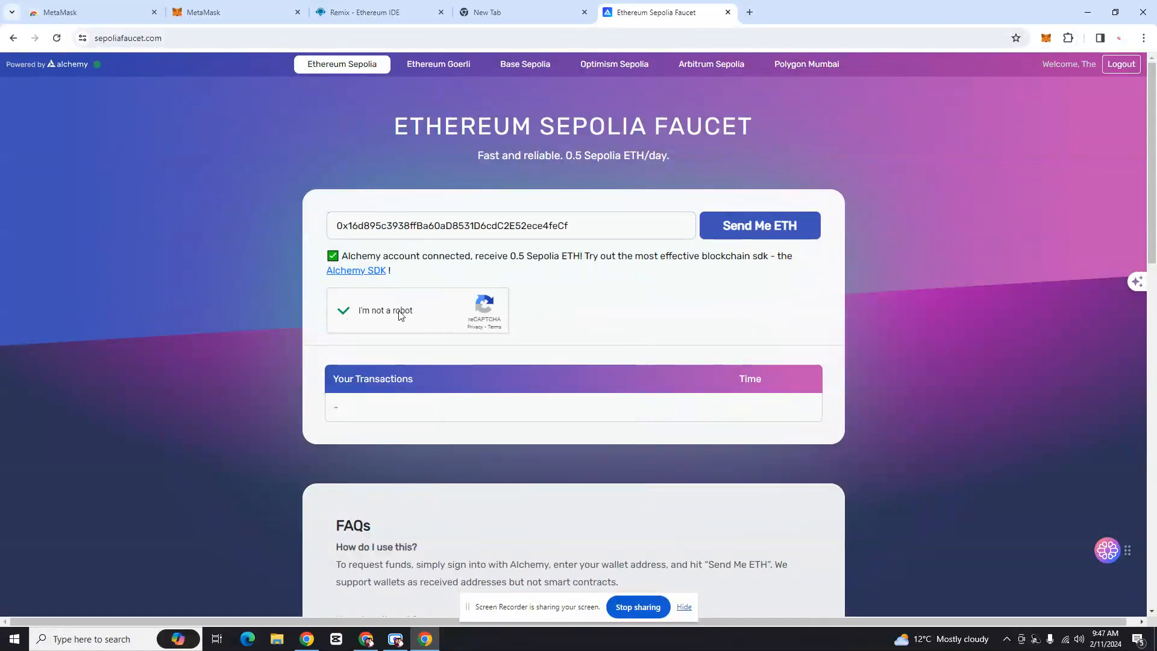
left_click(751, 226)
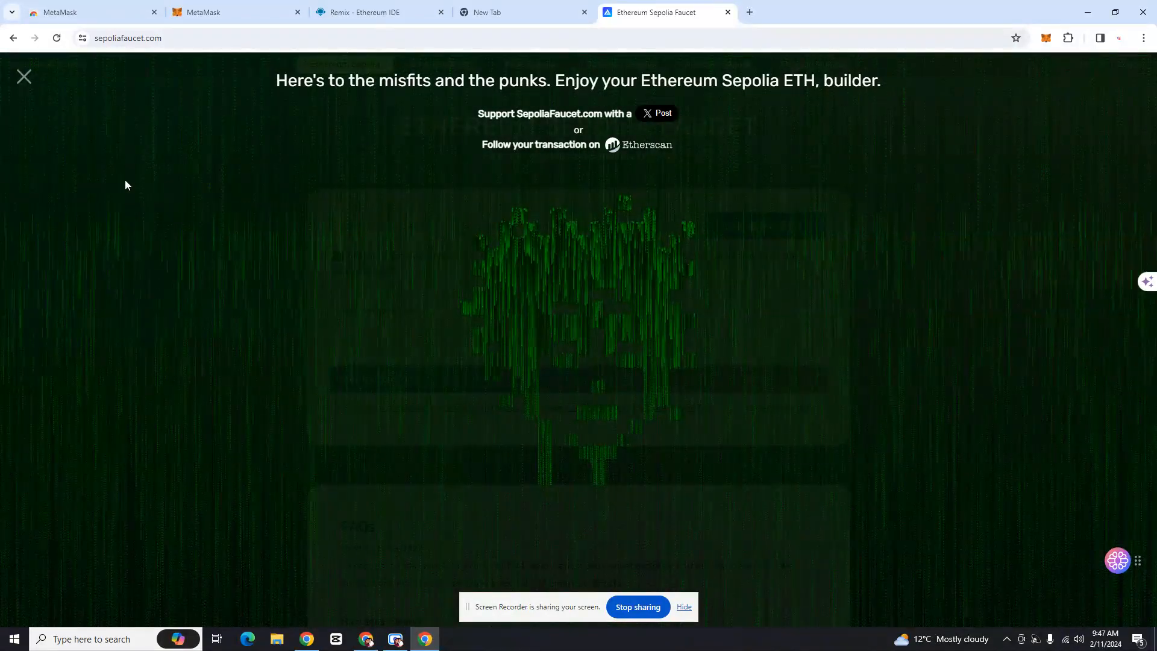
Step: Dismiss the faucet popups and open the payout transaction on Sepolia Etherscan
left_click(30, 80)
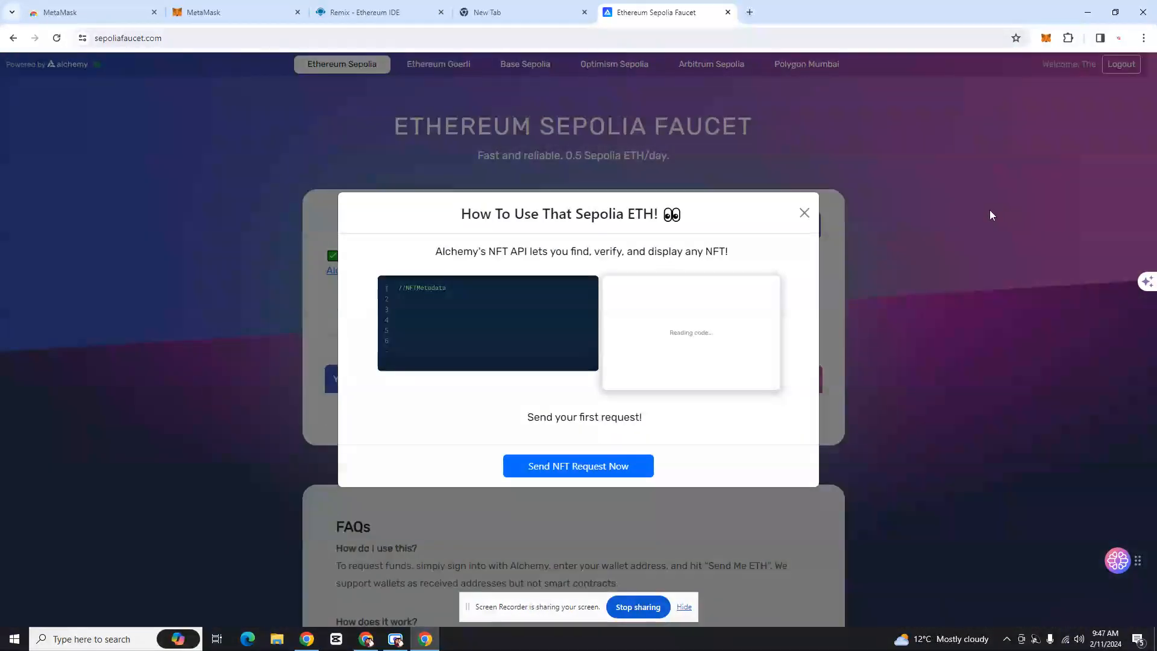
left_click(805, 214)
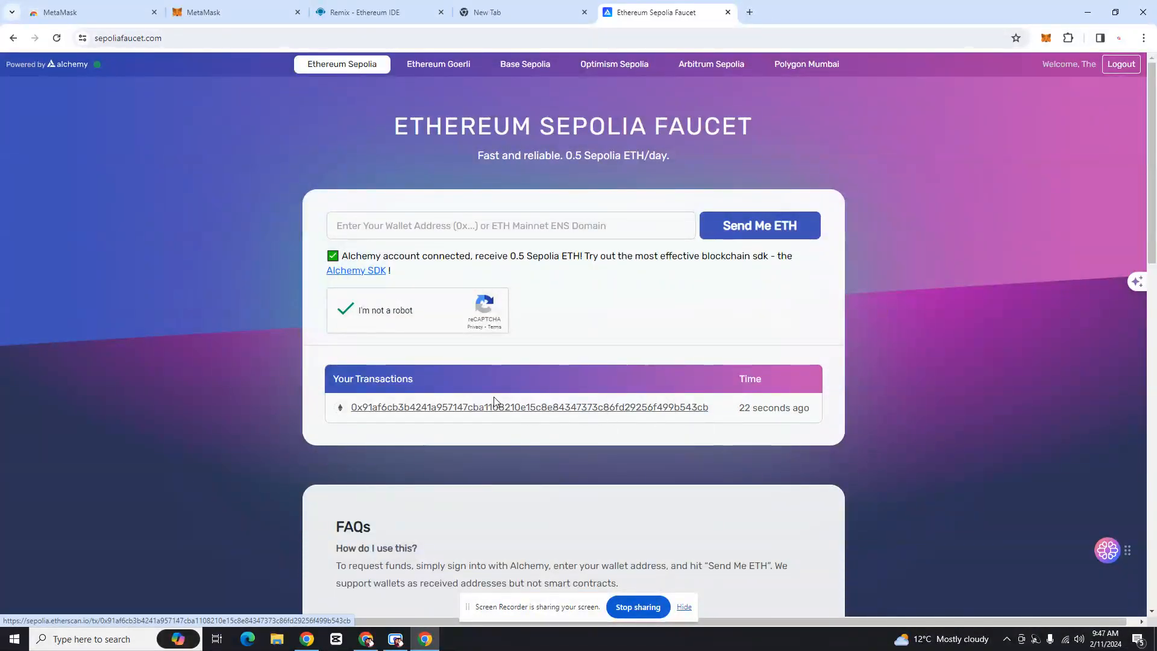
left_click(507, 411)
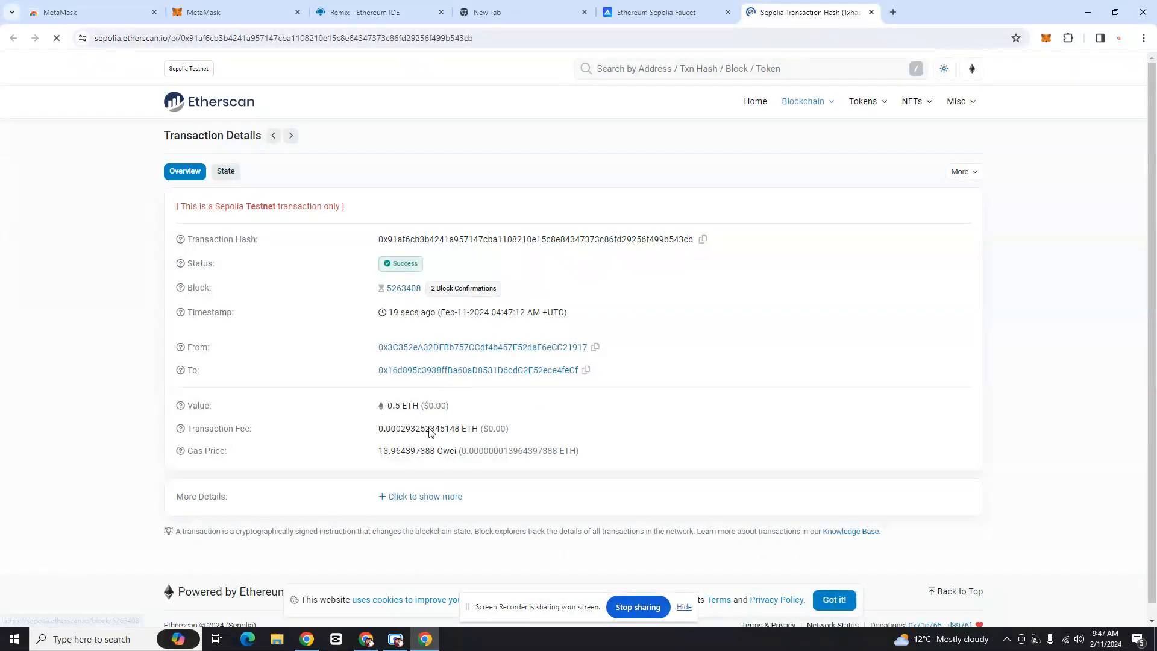
Step: Check that the MetaMask wallet now shows a 0.5 SepoliaETH balance
left_click(1046, 39)
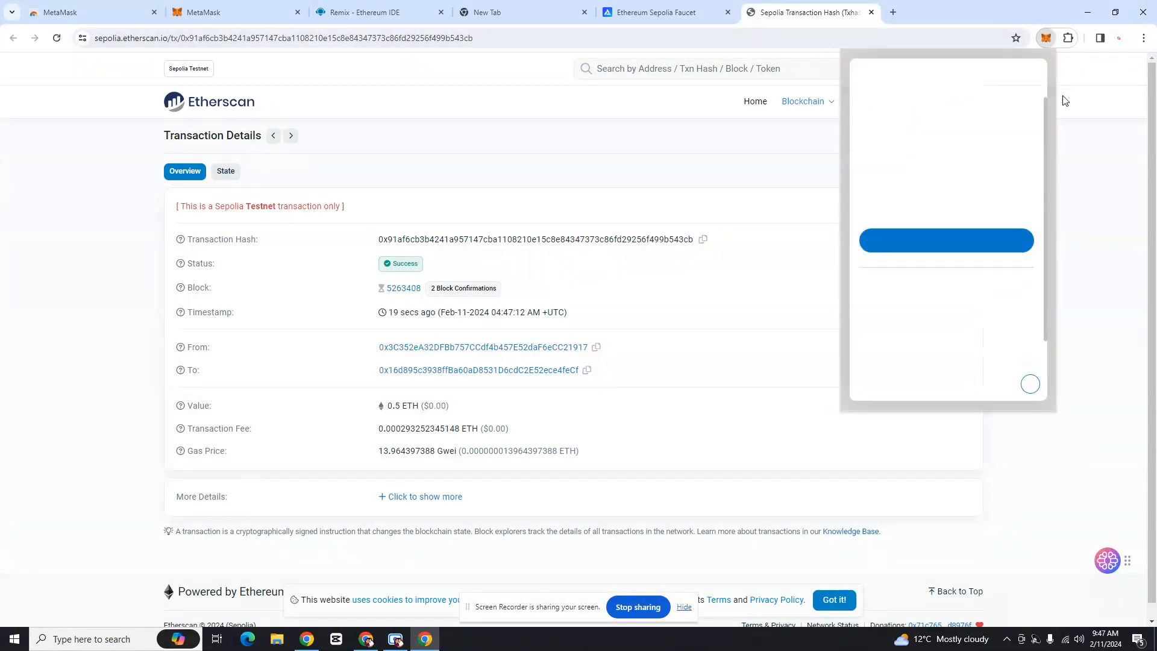
left_click(1031, 77)
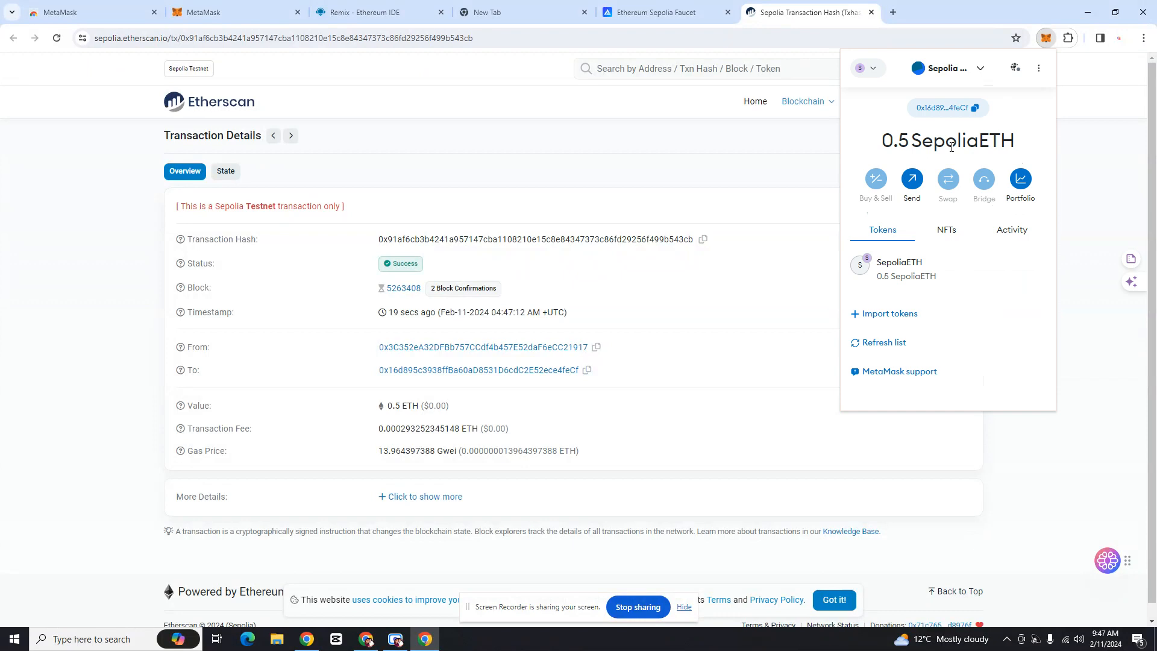
left_click_drag(880, 145, 1035, 145)
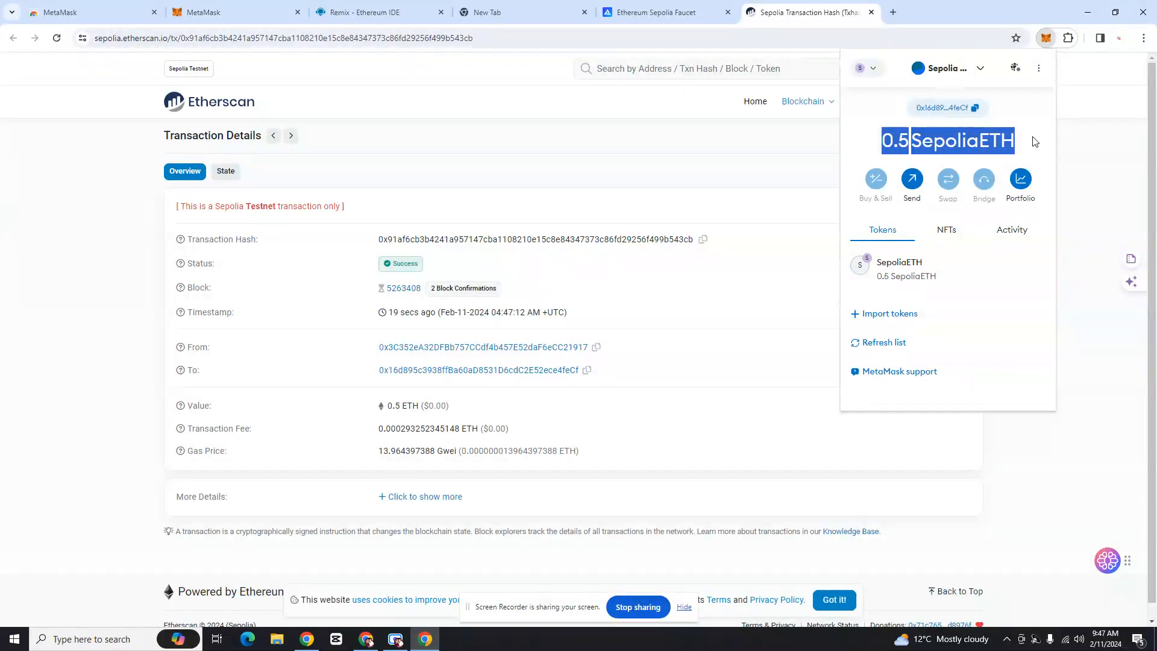
Step: Note the faucet's 0.5 Sepolia ETH/day limit, then return to the Etherscan transaction details
left_click(655, 12)
mouse_move(565, 155)
left_mouse_down()
mouse_move(671, 150)
mouse_move(549, 156)
mouse_move(567, 158)
left_mouse_up()
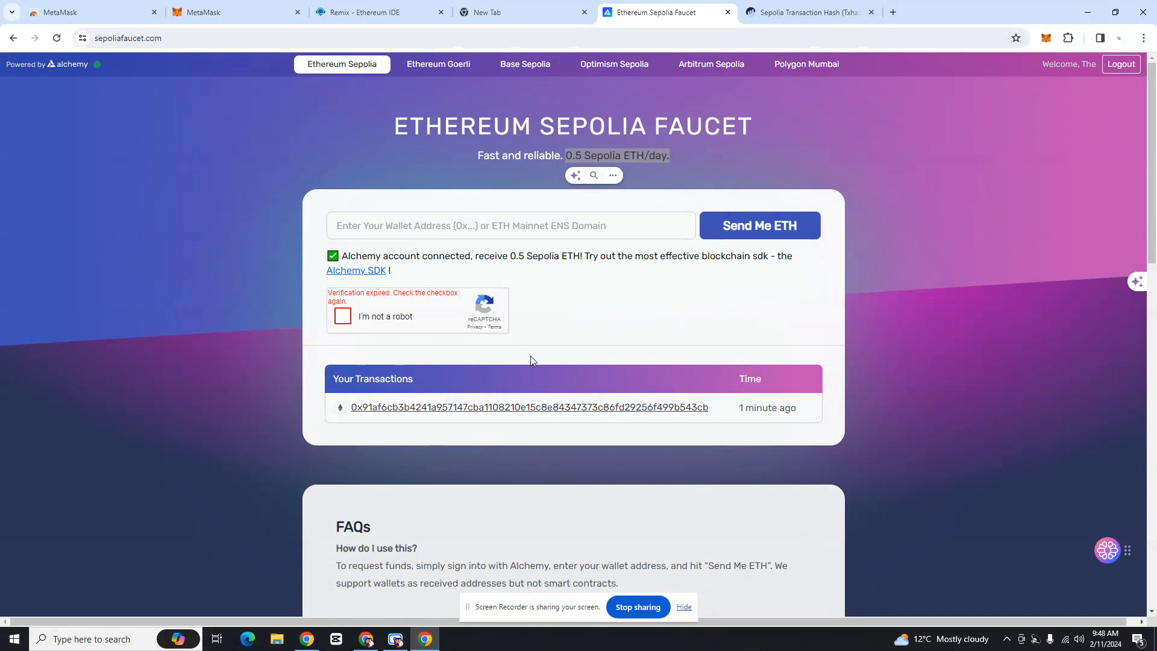
left_click(795, 8)
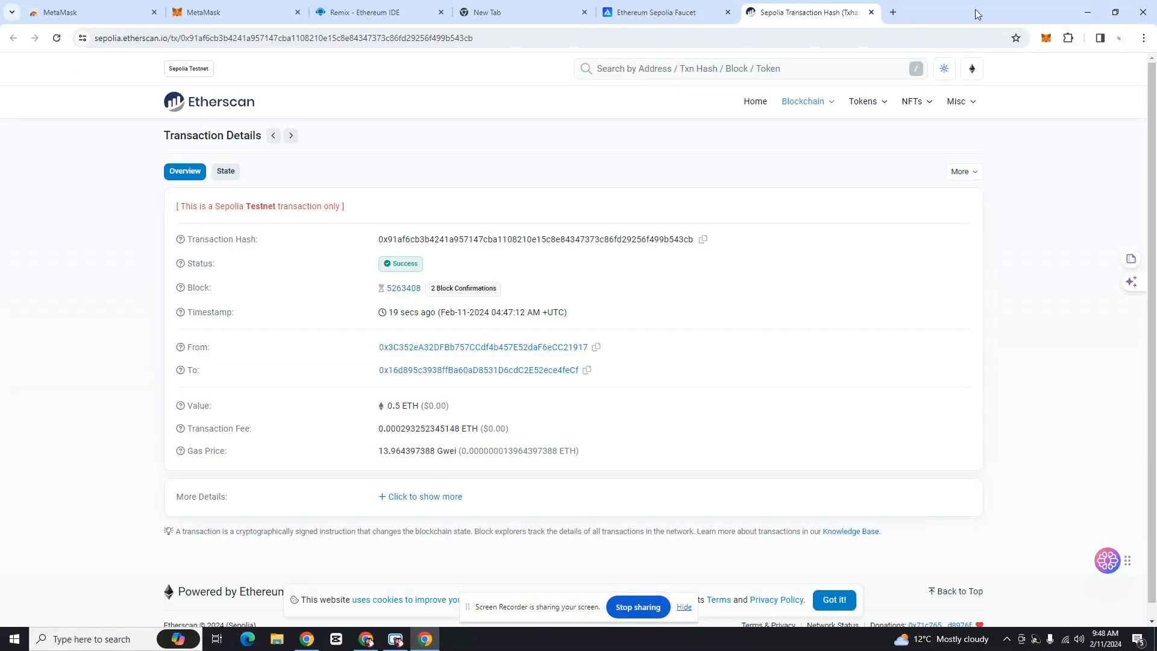
Step: Reload the Remix IDE page with a Ctrl+F5 hard refresh to clear the loading error
left_click(421, 5)
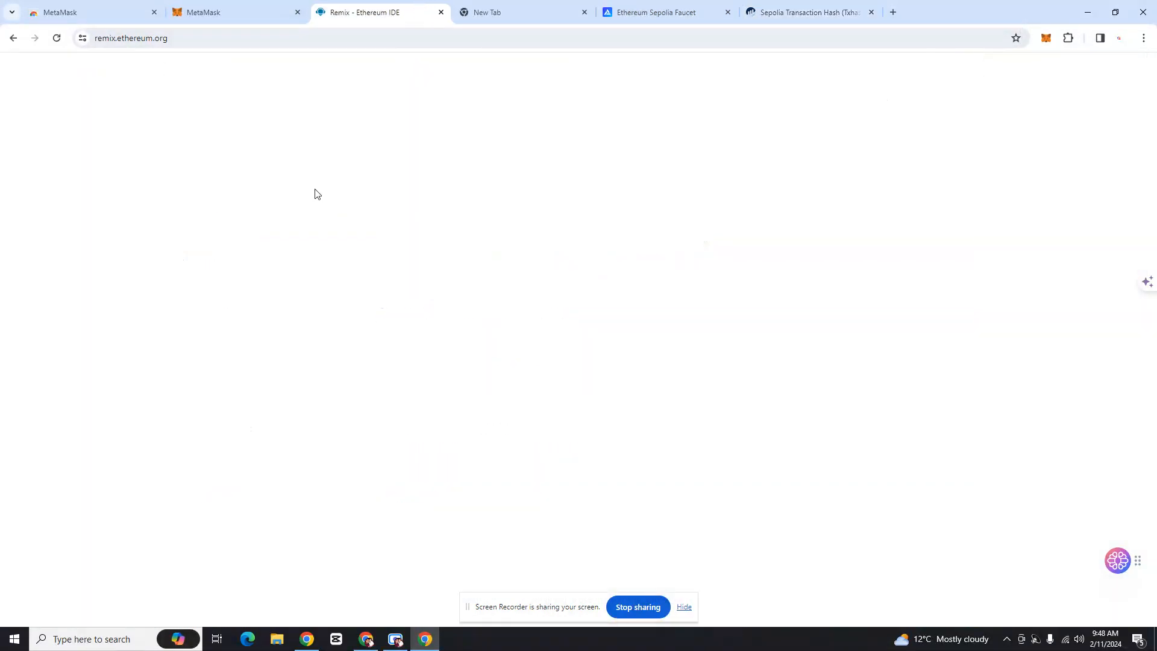
left_click(57, 38)
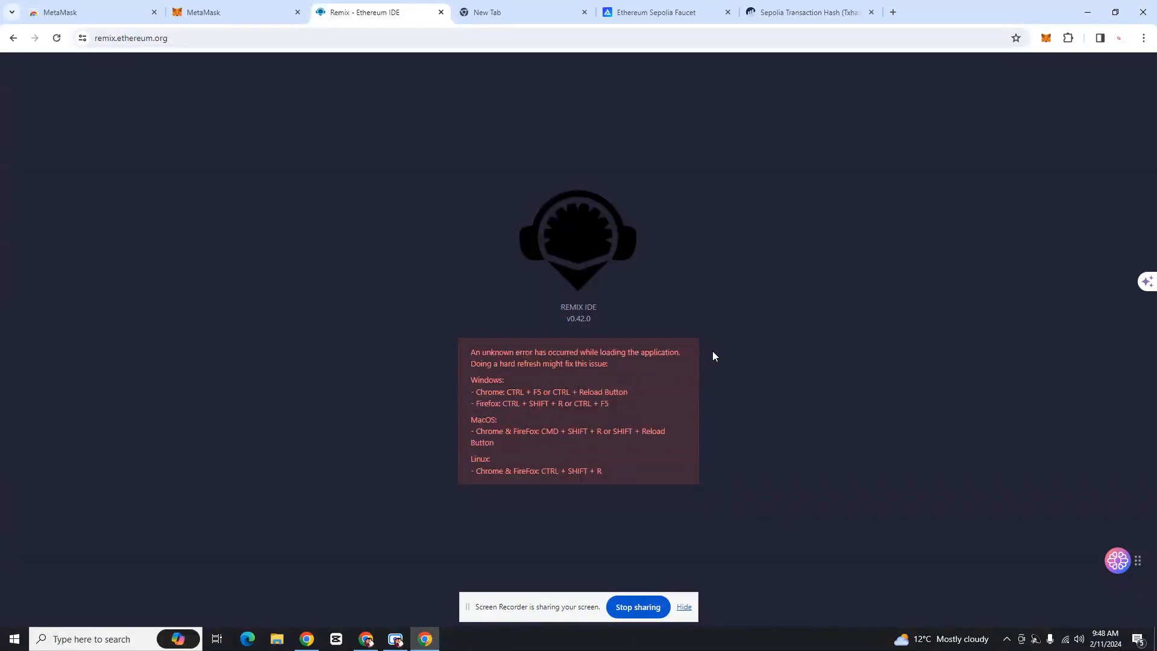
key("ctrl+F5")
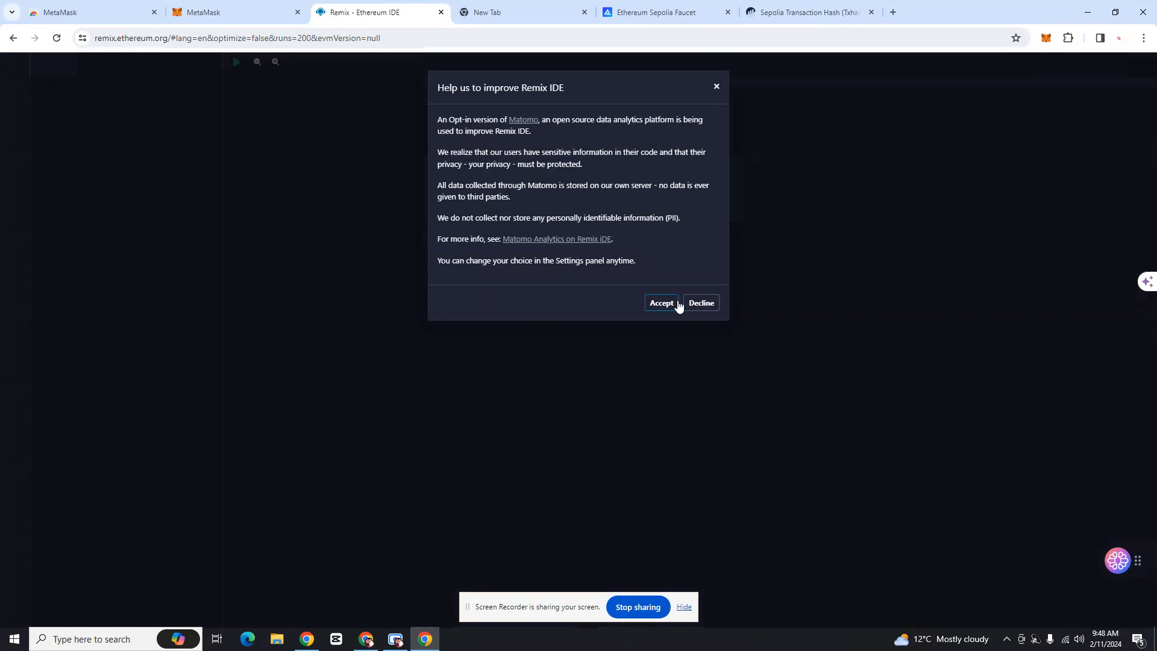
Step: Accept analytics, answer 'Learning', finish the intro tour and start a Playground workspace
left_click(665, 301)
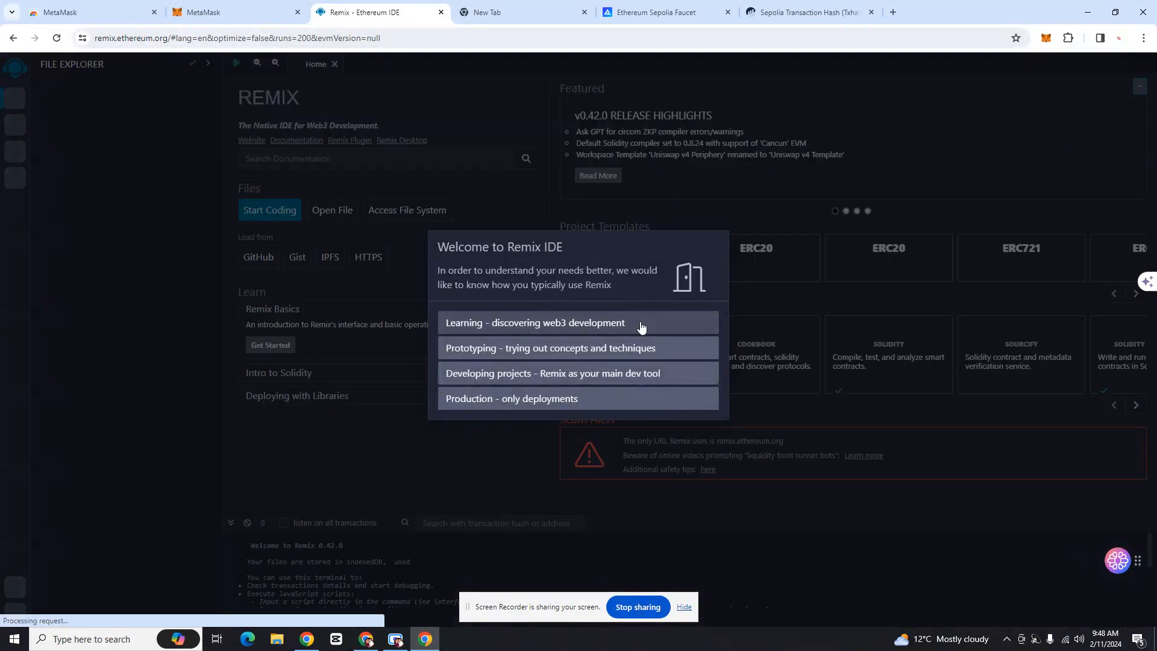
left_click(643, 326)
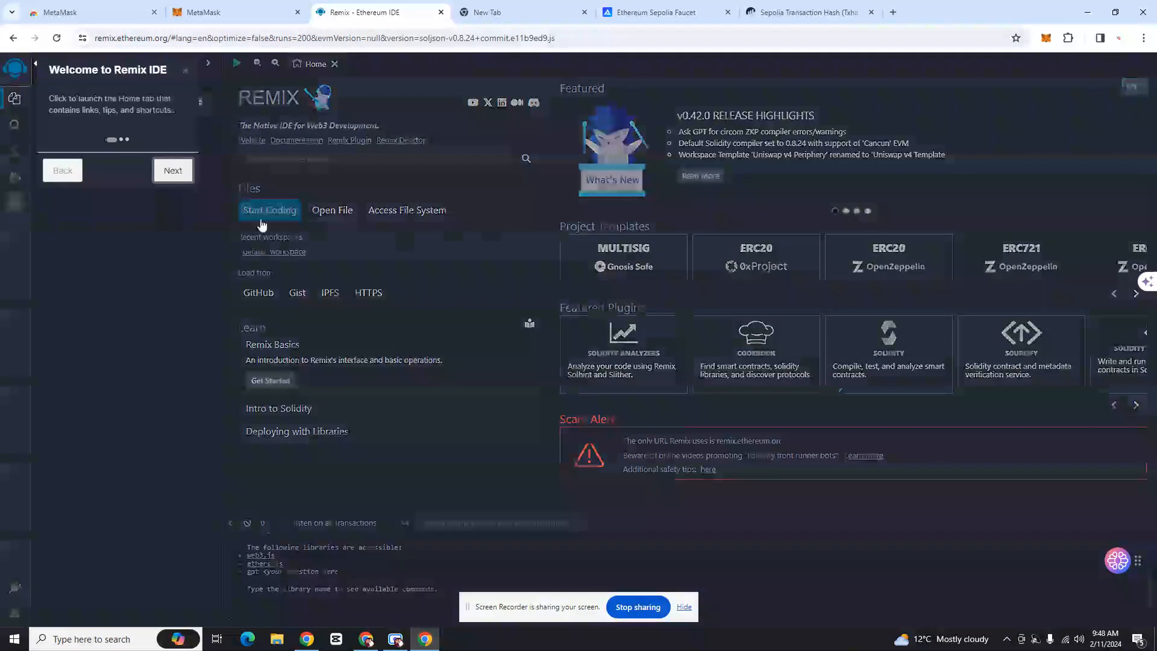
left_click(173, 170)
left_click(160, 275)
left_click(160, 279)
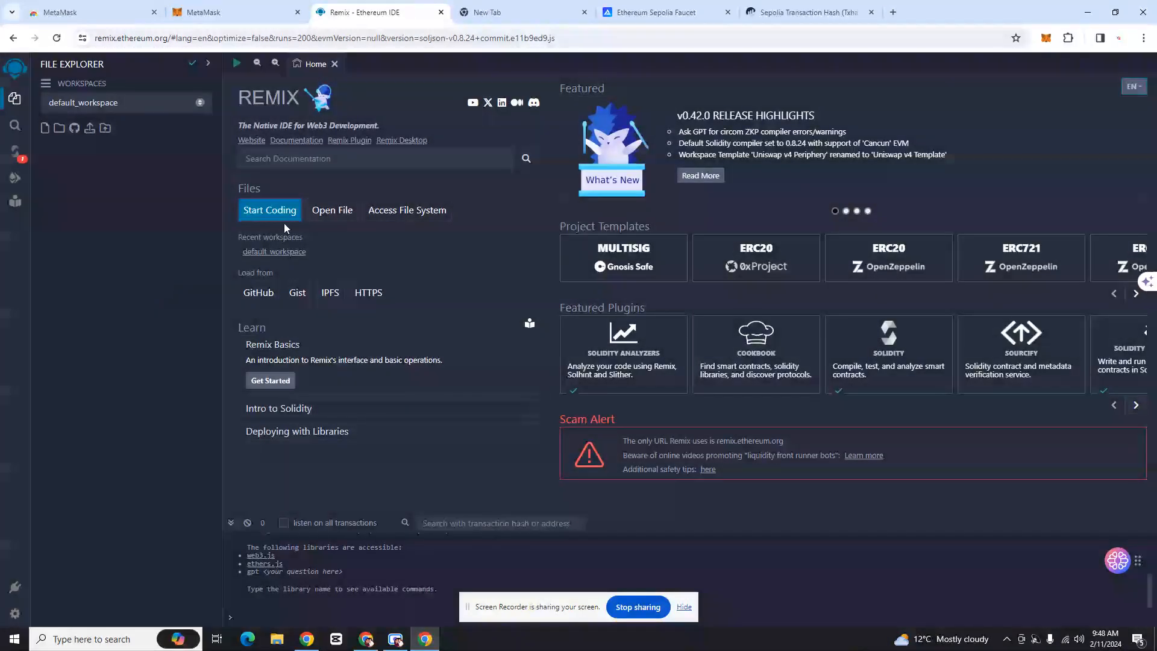
left_click(281, 212)
Step: Set the Remix deploy environment to Injected Provider - MetaMask and connect the Sepolia account
left_click(14, 178)
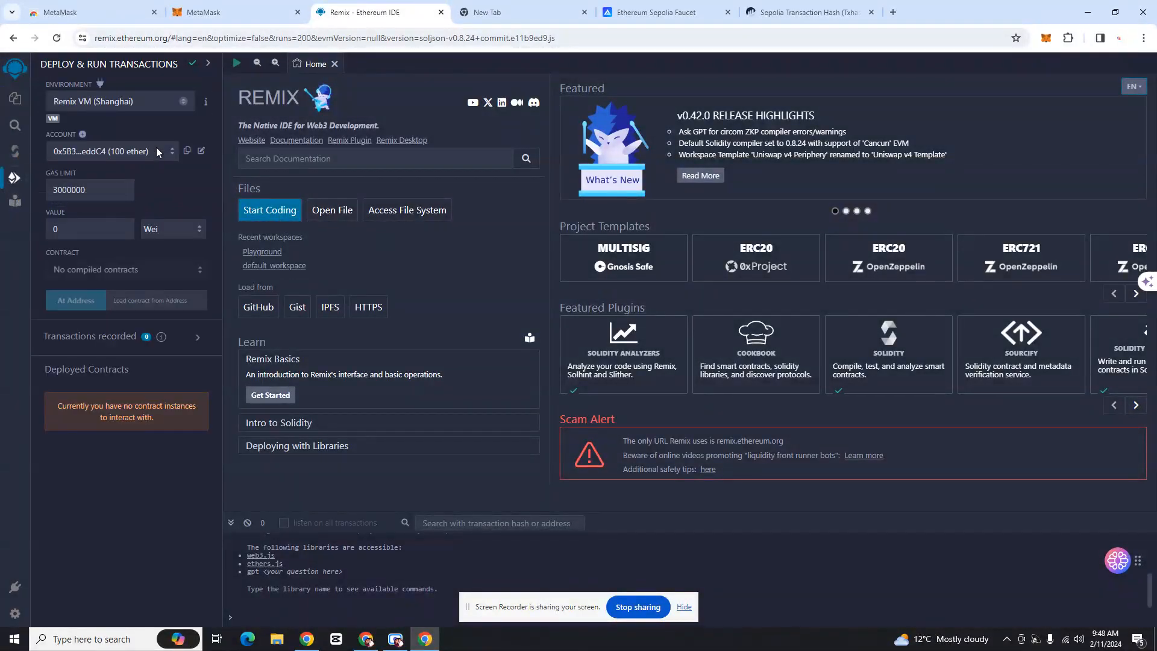
left_click(151, 102)
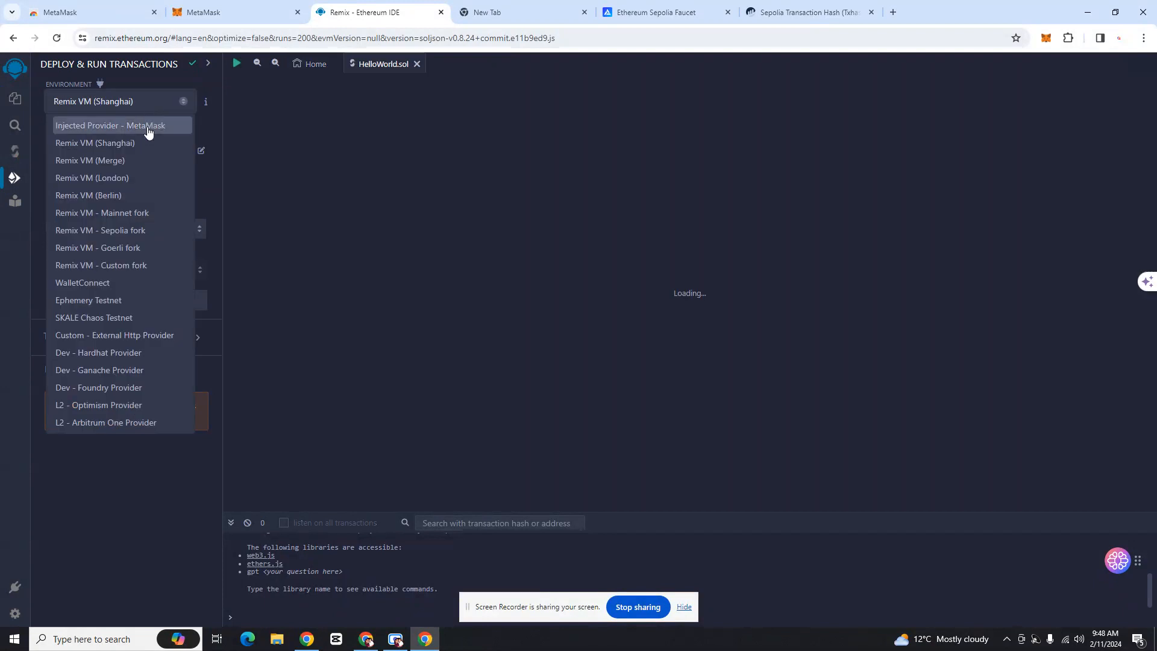
left_click(147, 127)
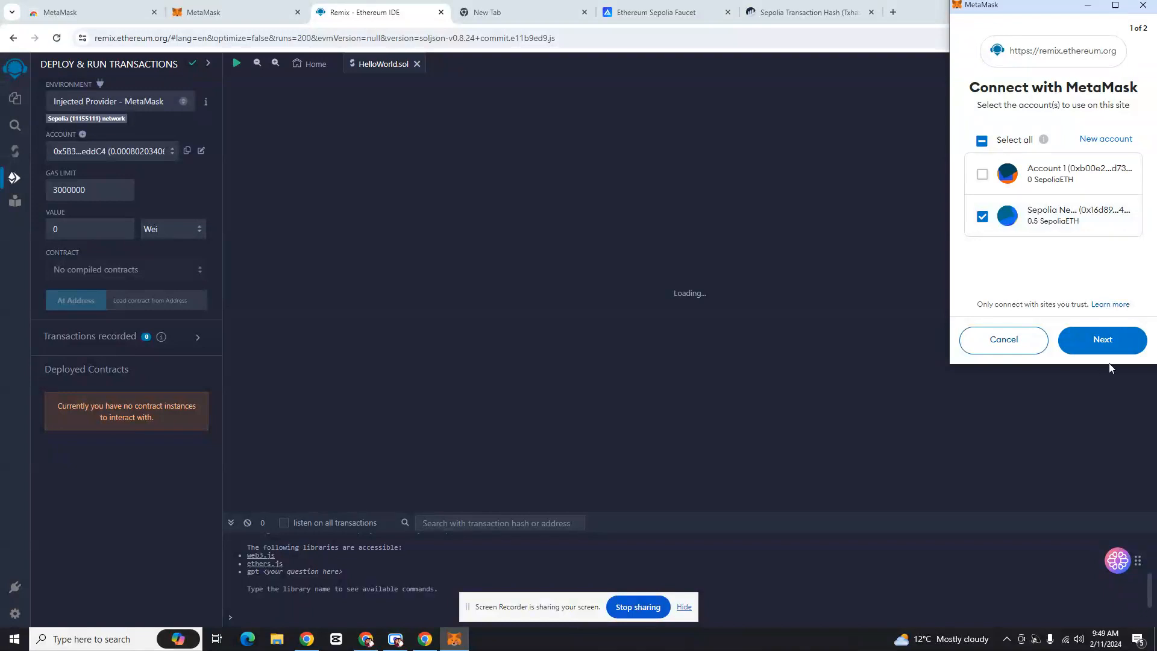
left_click(1103, 345)
left_click(1089, 341)
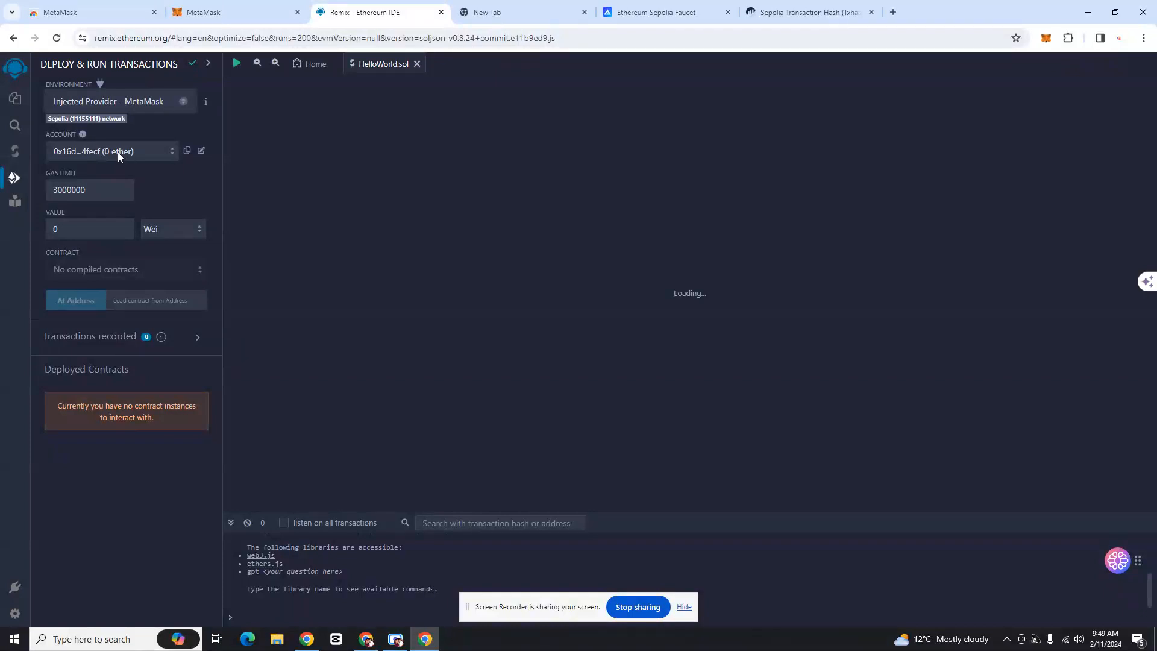
Step: Check the MetaMask wallet to confirm it holds 0.5 SepoliaETH
left_click(1047, 38)
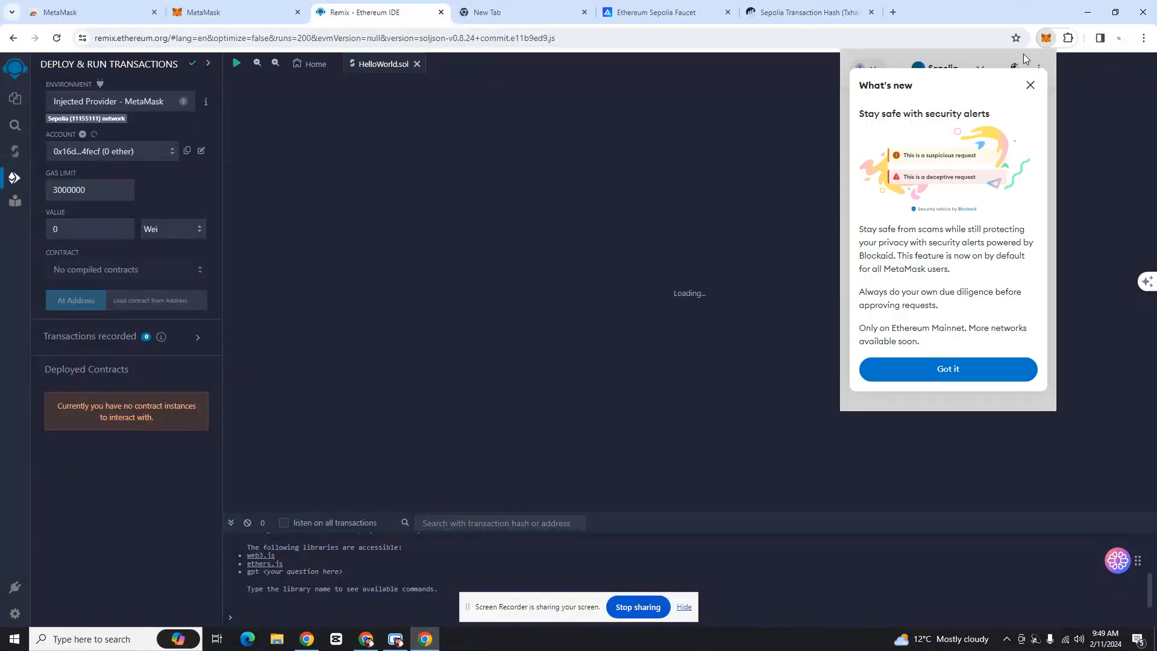
left_click(1030, 86)
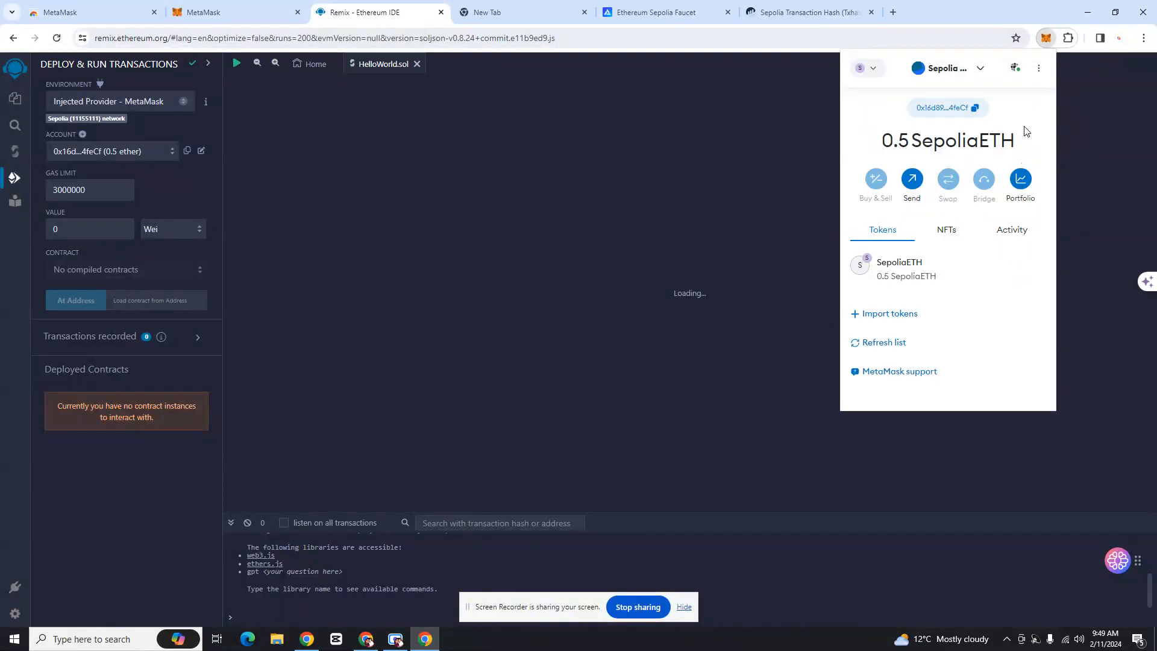
left_click(207, 192)
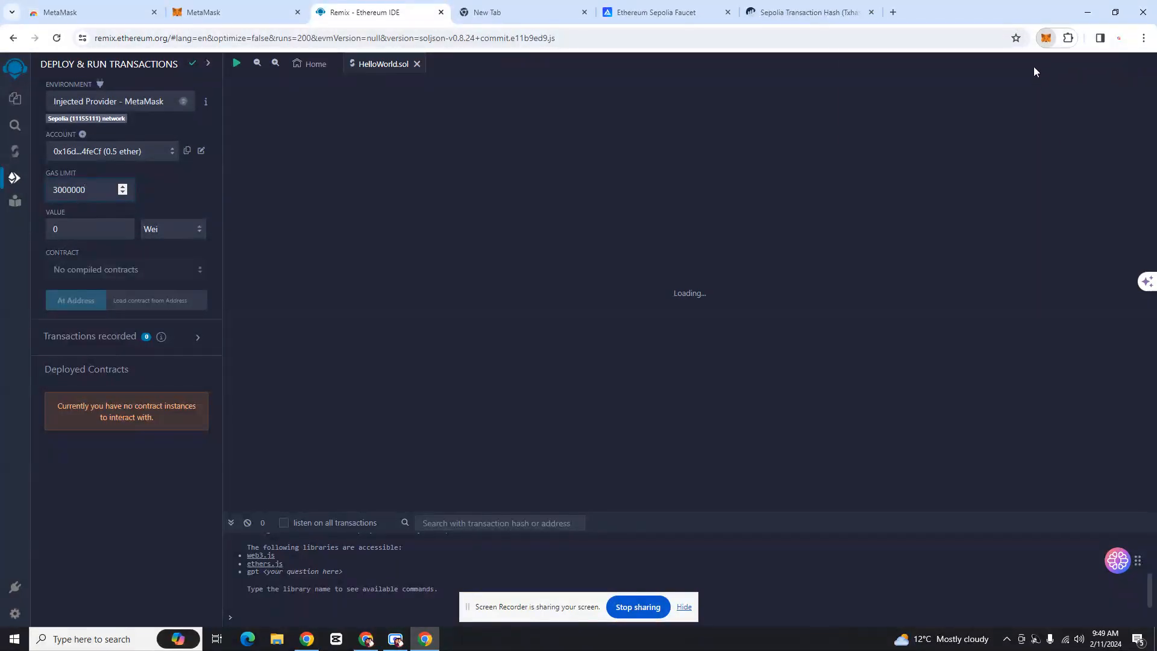
left_click(1046, 38)
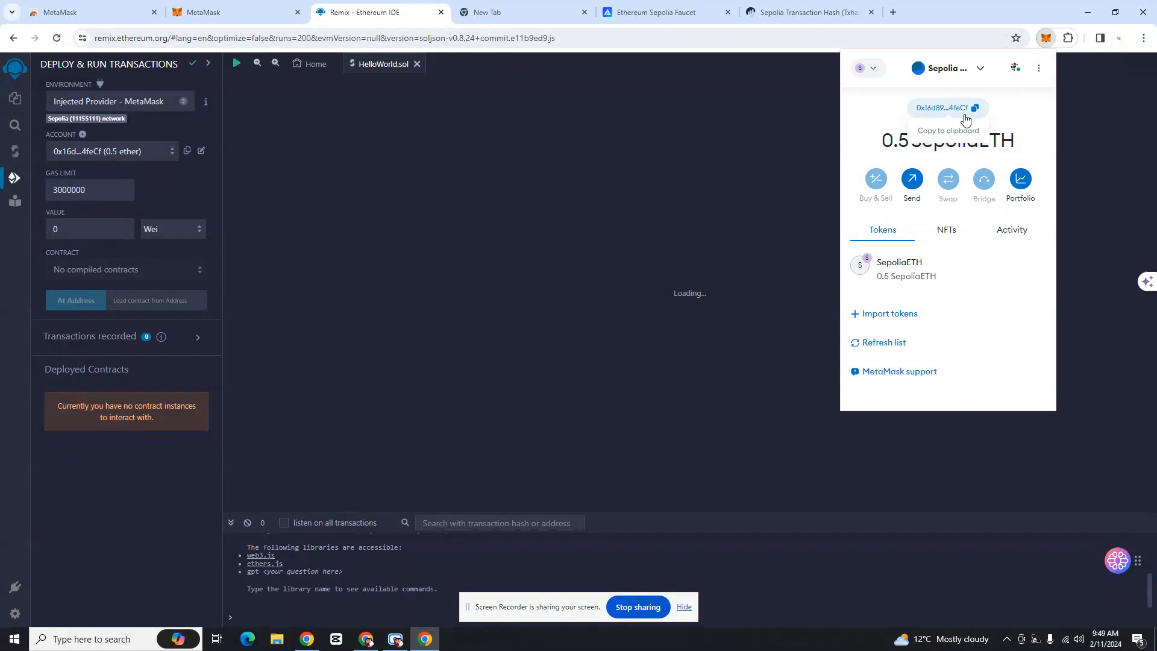